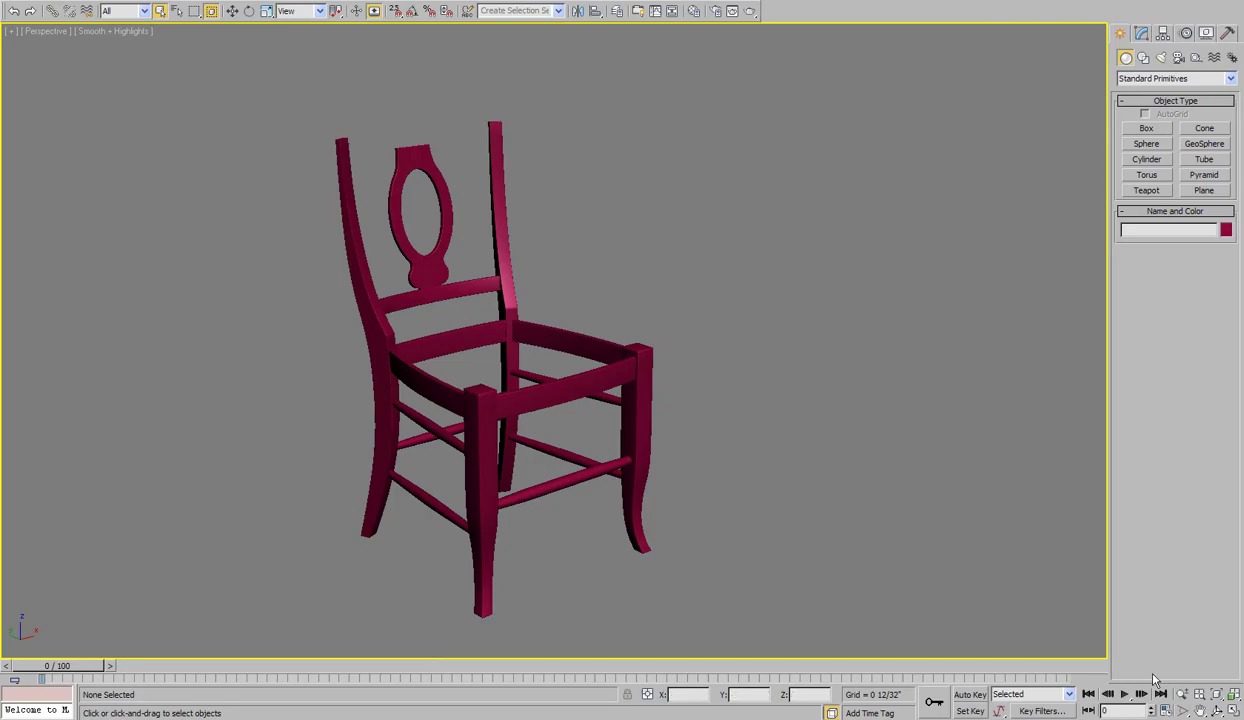
Orbit the Perspective view around the finished red chair model to inspect it
click(1216, 710)
drag(569, 464, 497, 212)
right_click(497, 212)
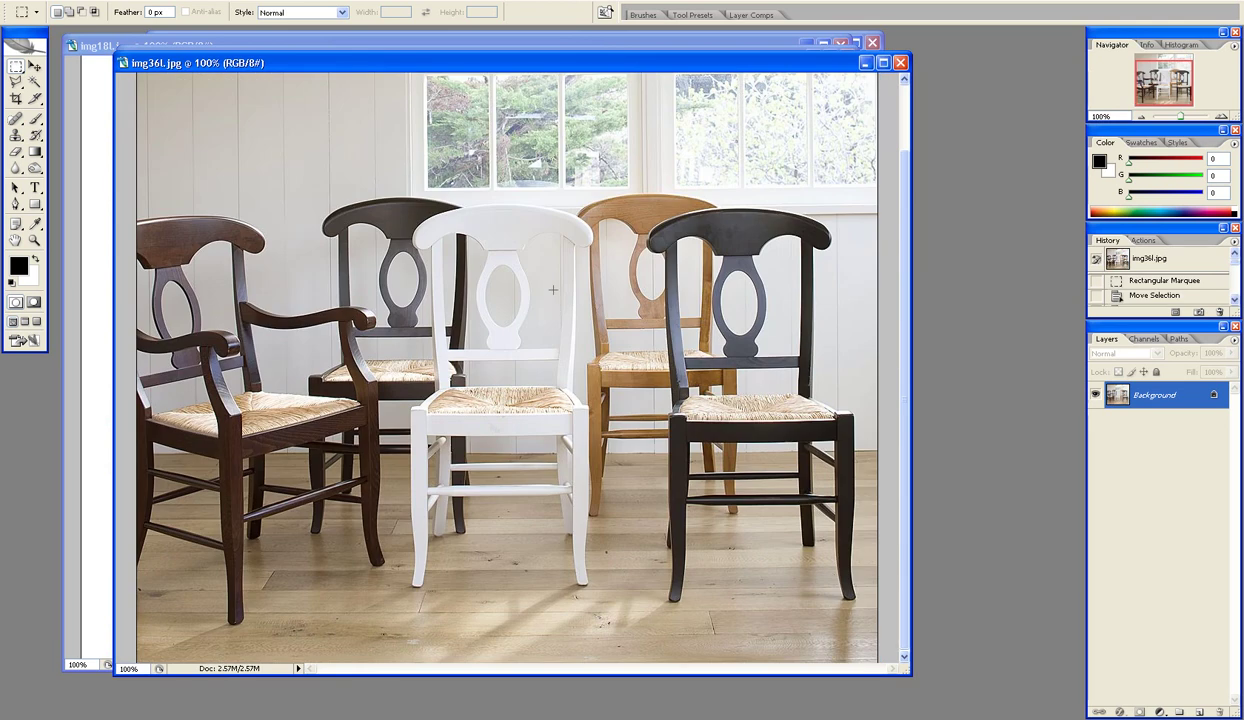
Cycle through the img56l, img18l, img18l (1) and img36l photos, ending on img56l.jpg
key(ctrl+Tab)
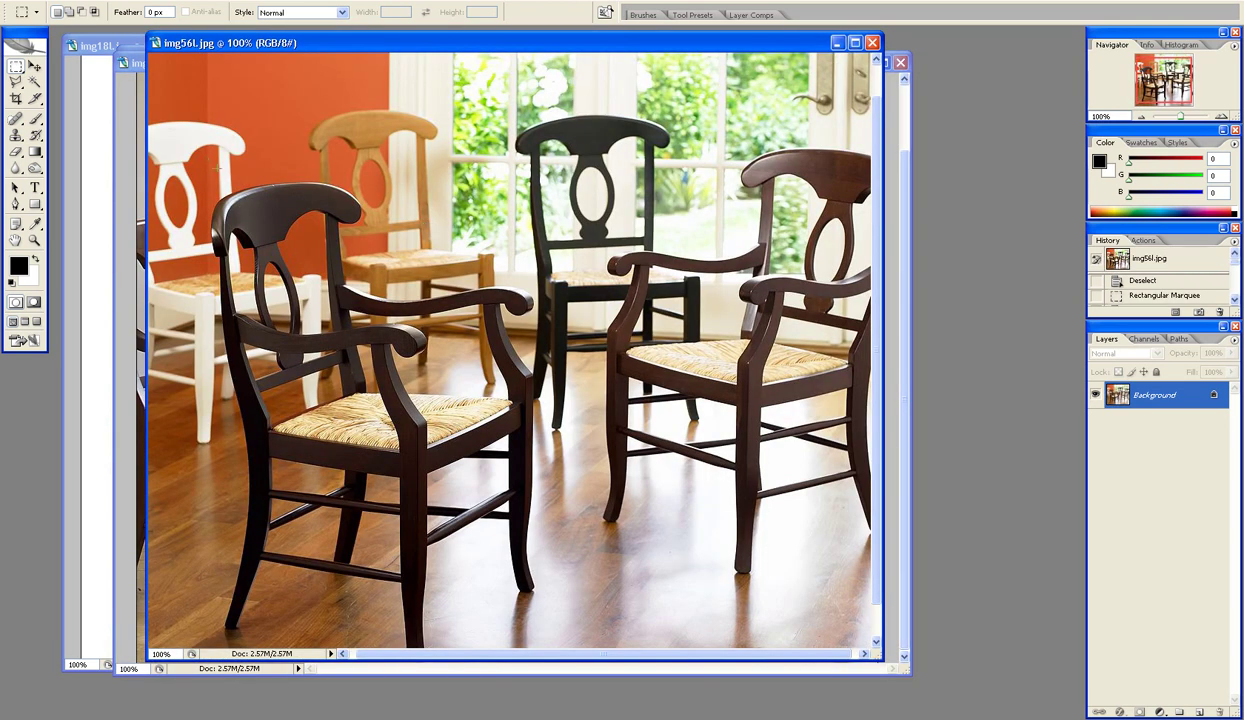
key(ctrl+Tab)
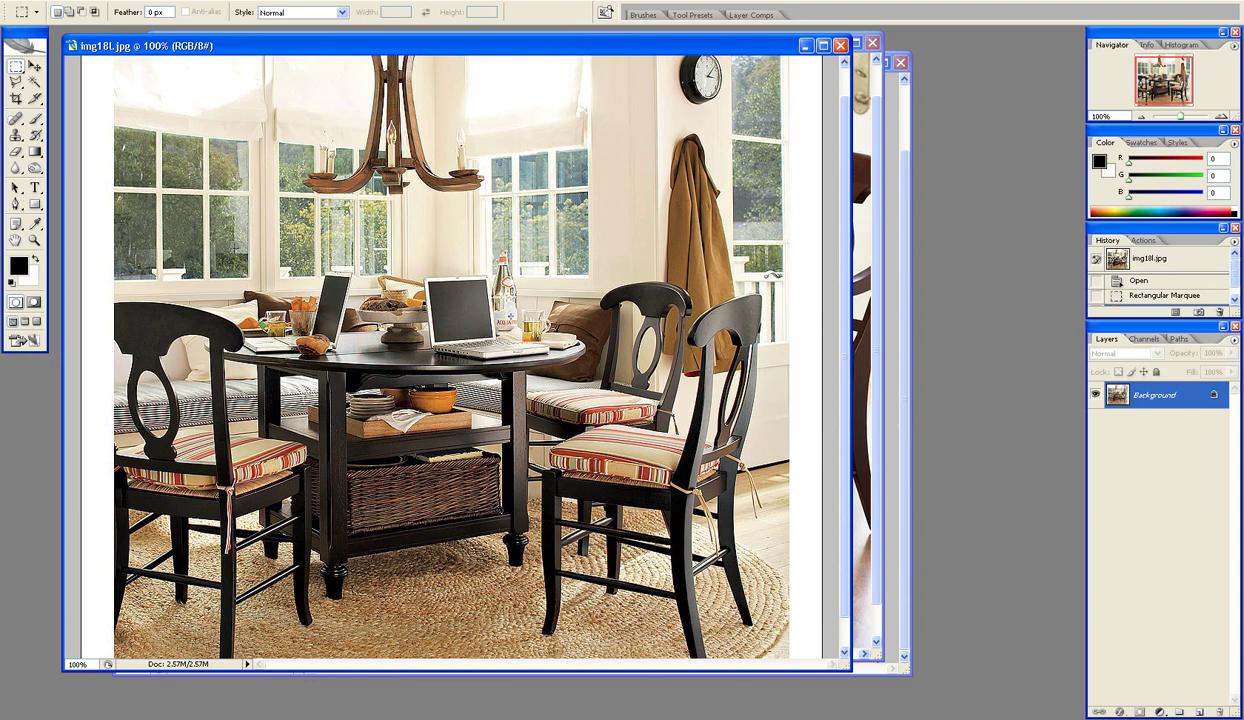
key(ctrl+Tab)
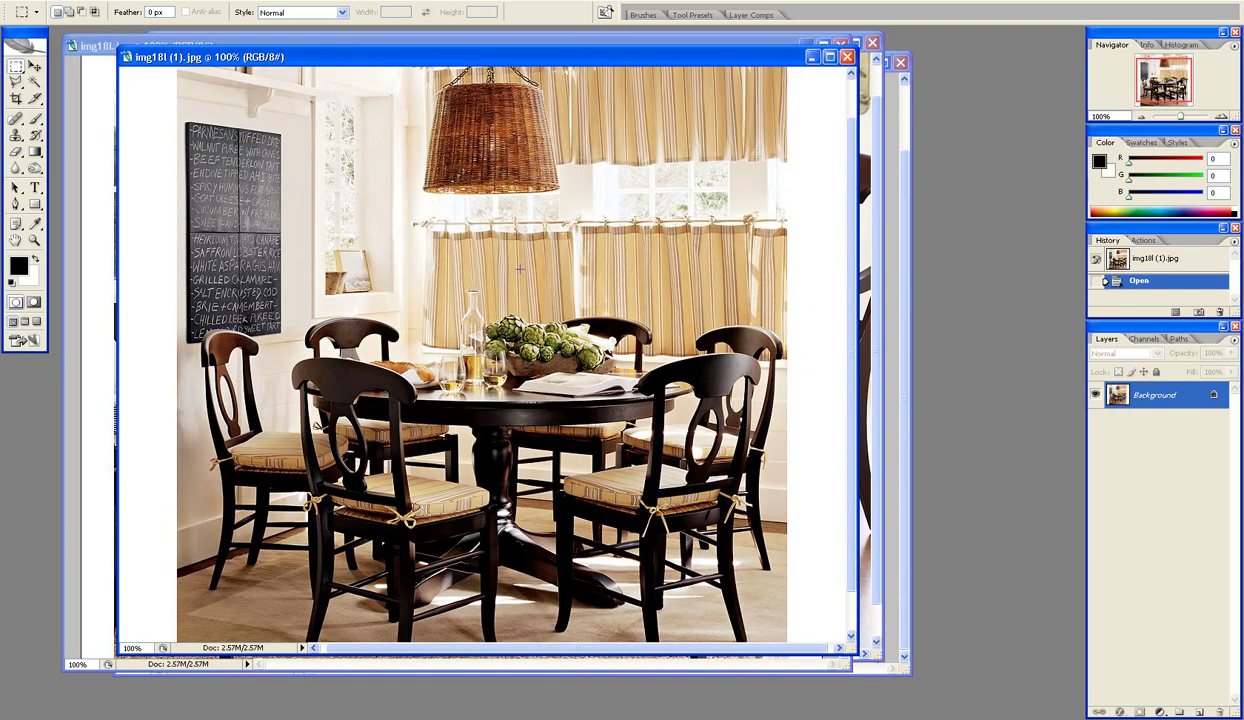
key(ctrl+Tab)
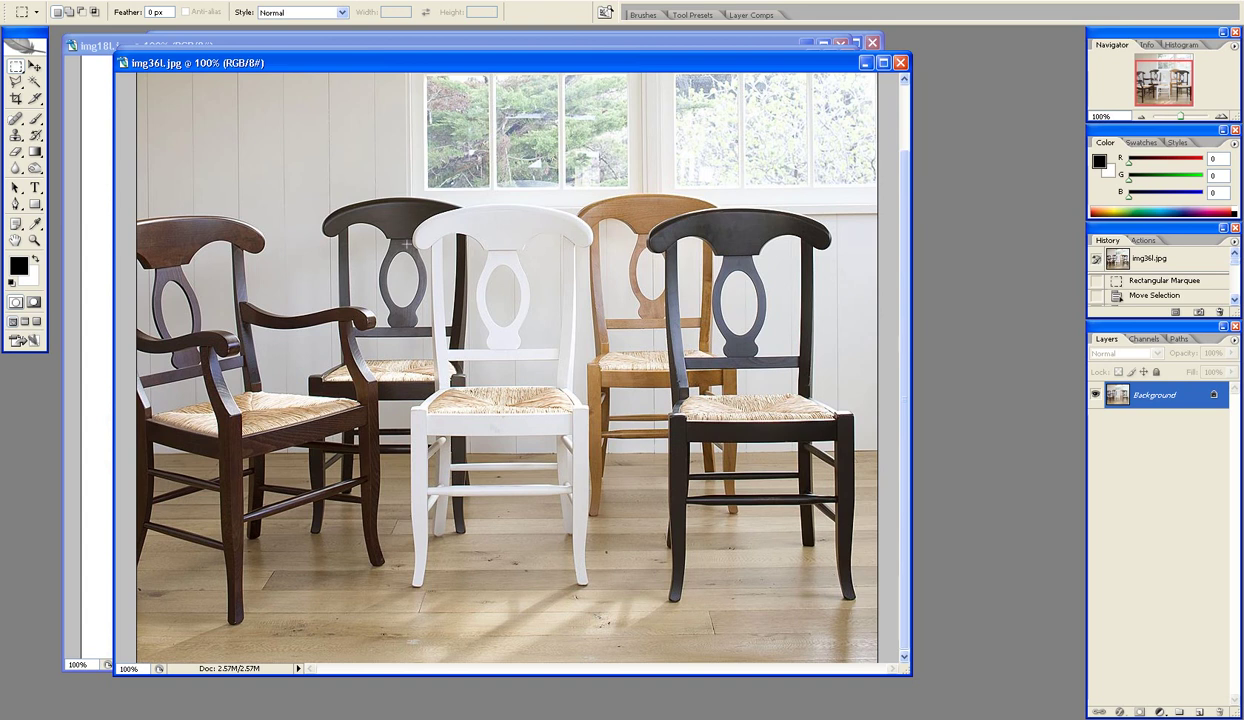
key(ctrl+Tab)
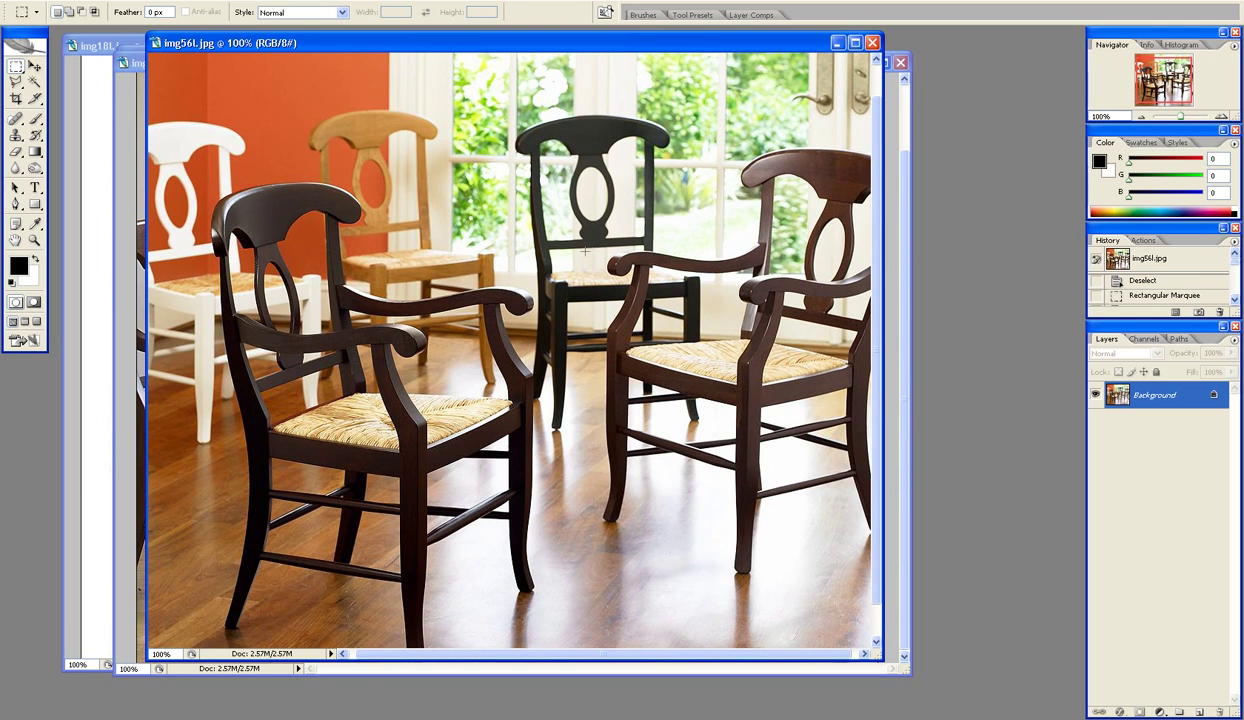
key(ctrl+Tab)
key(ctrl+Tab)
key(ctrl+Tab)
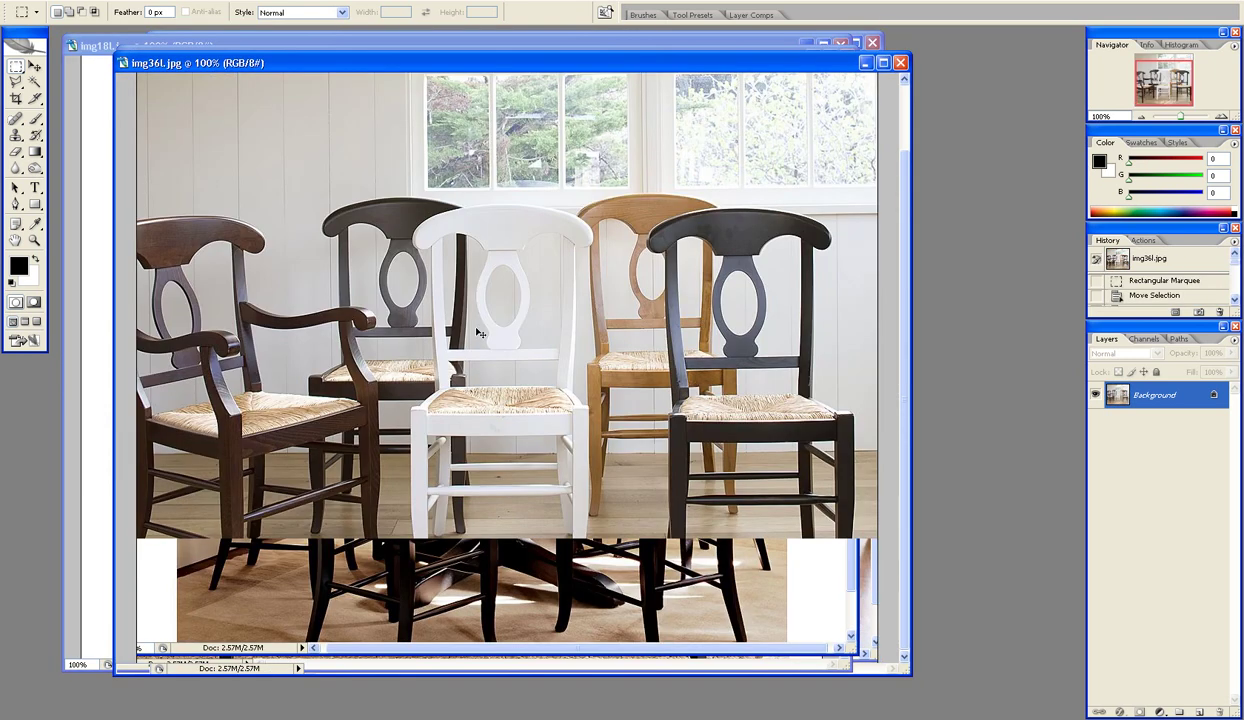
key(ctrl+Tab)
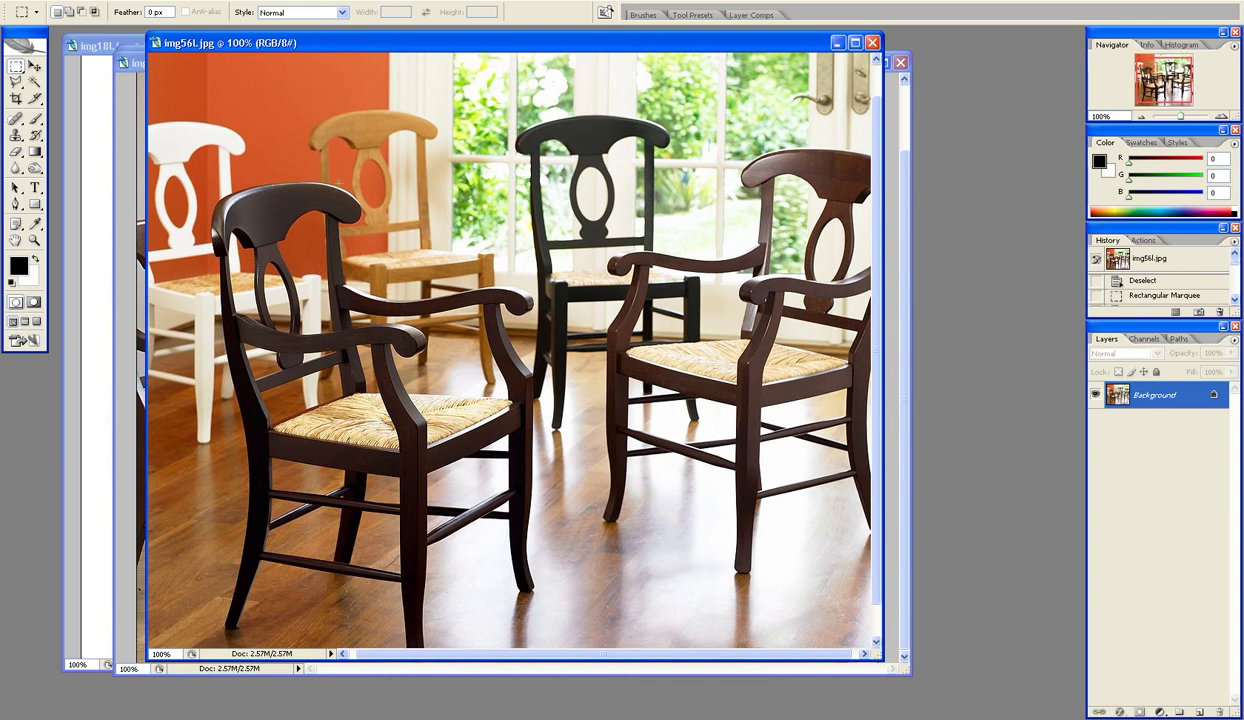
Enlarge the img56l.jpg armchair photo's window with Ctrl+Alt+0 and make it the active document
key(ctrl+alt+0)
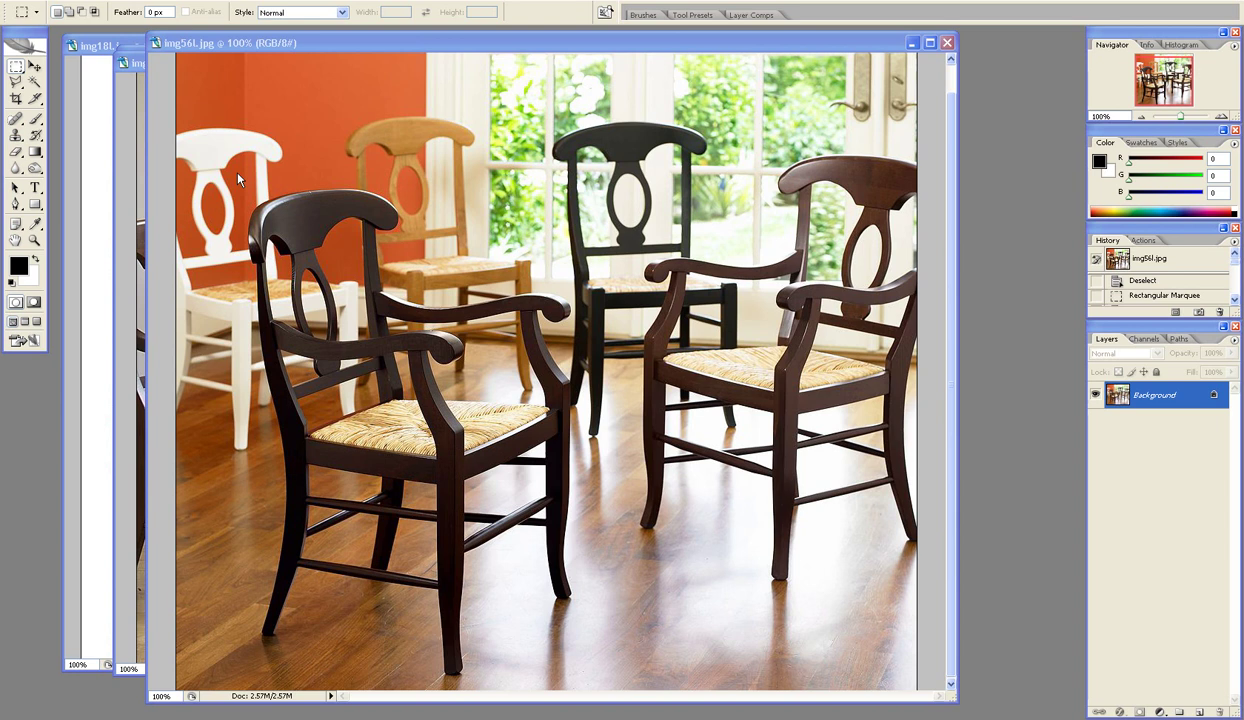
click(578, 236)
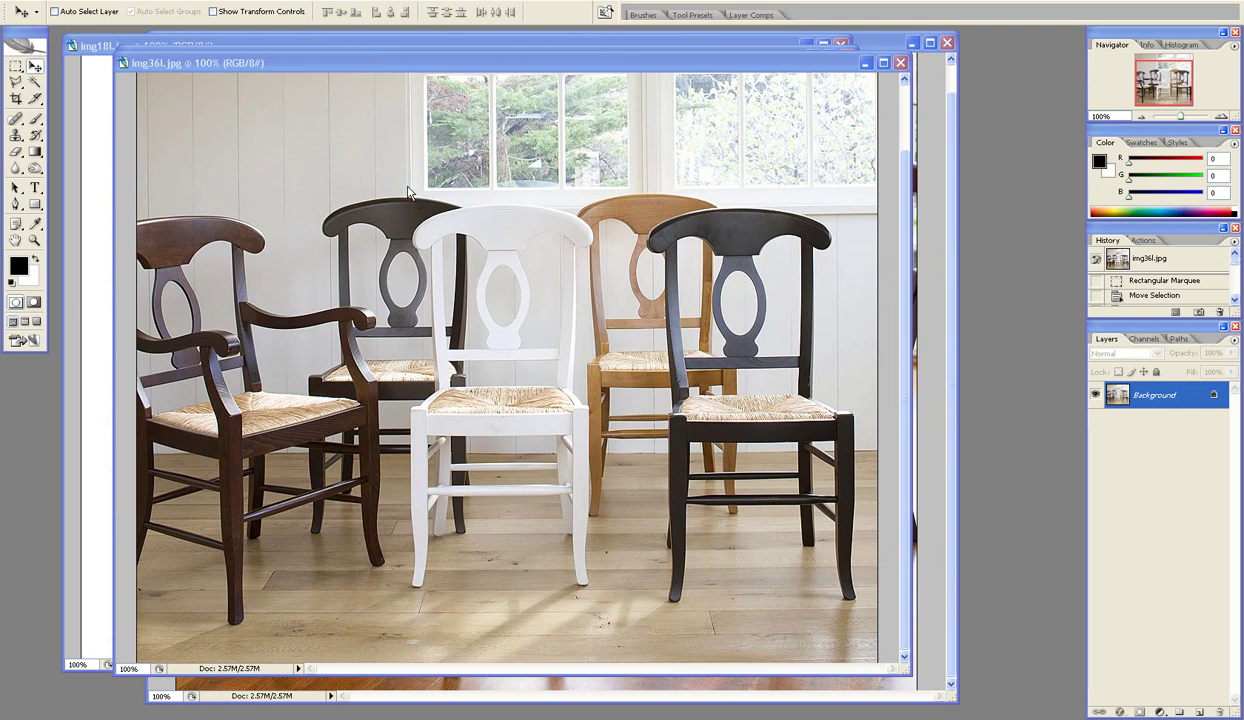
Crop img36l.jpg to a rectangular selection around the white chair's top rail
mouse_move(427, 61)
mouse_down()
mouse_move(467, 72)
mouse_move(451, 63)
mouse_up()
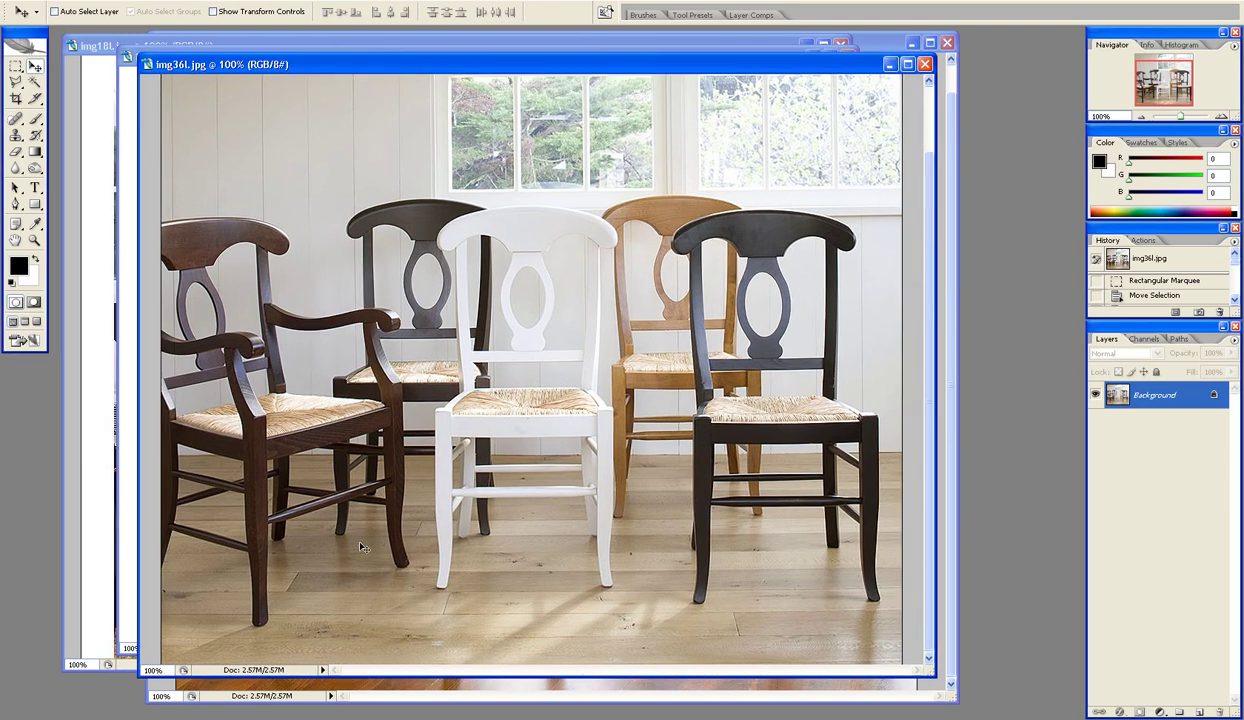
click(16, 67)
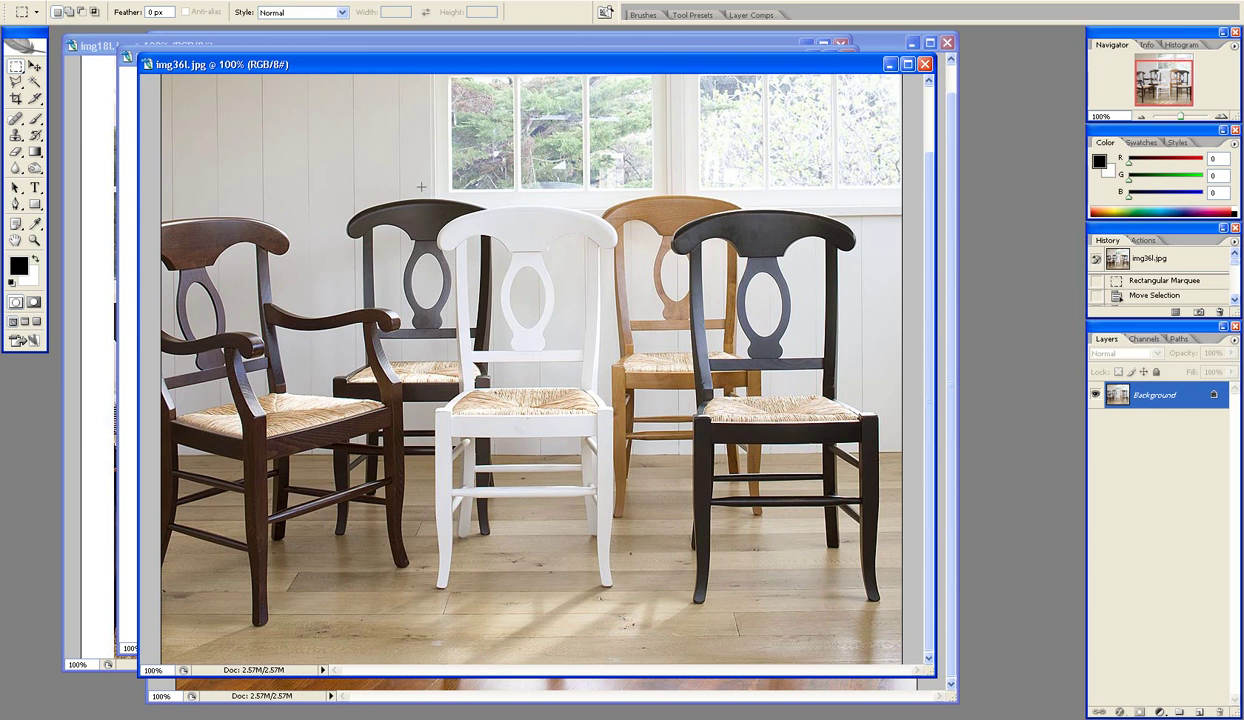
drag(421, 186, 632, 279)
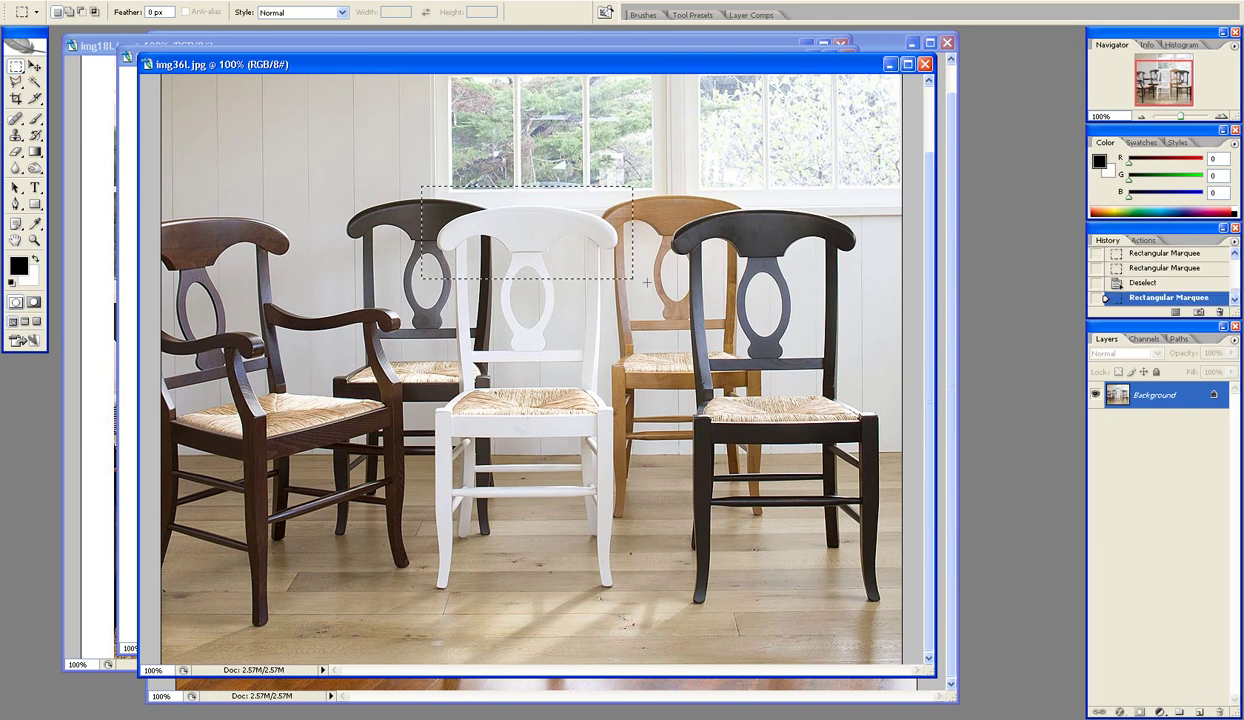
click(70, 1)
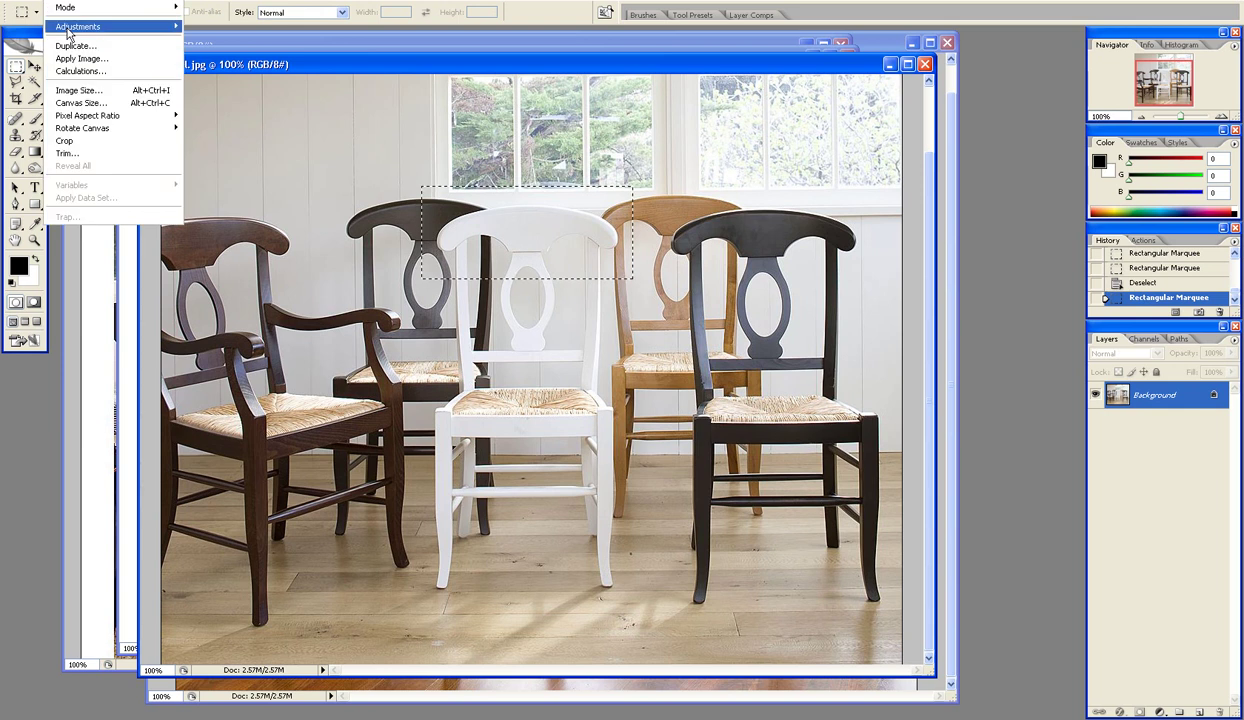
click(85, 146)
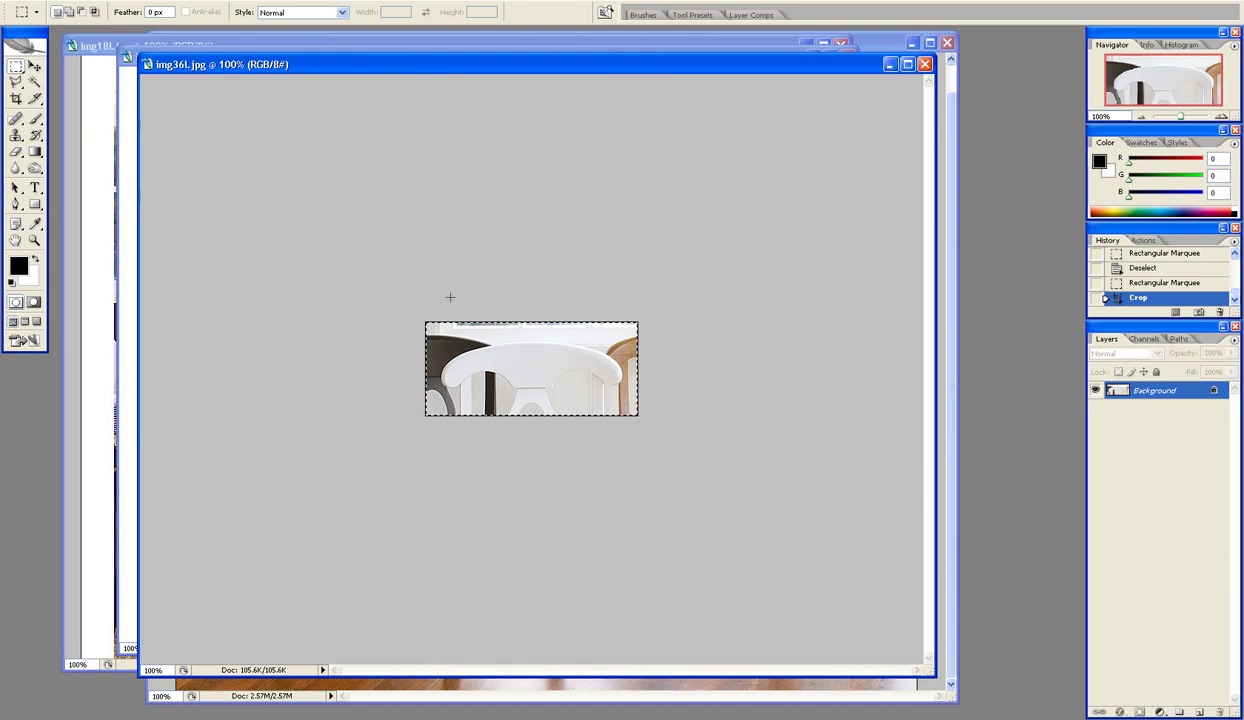
Save the cropped image as a new JPEG named reference1.jpg with the default quality settings
click(20, 2)
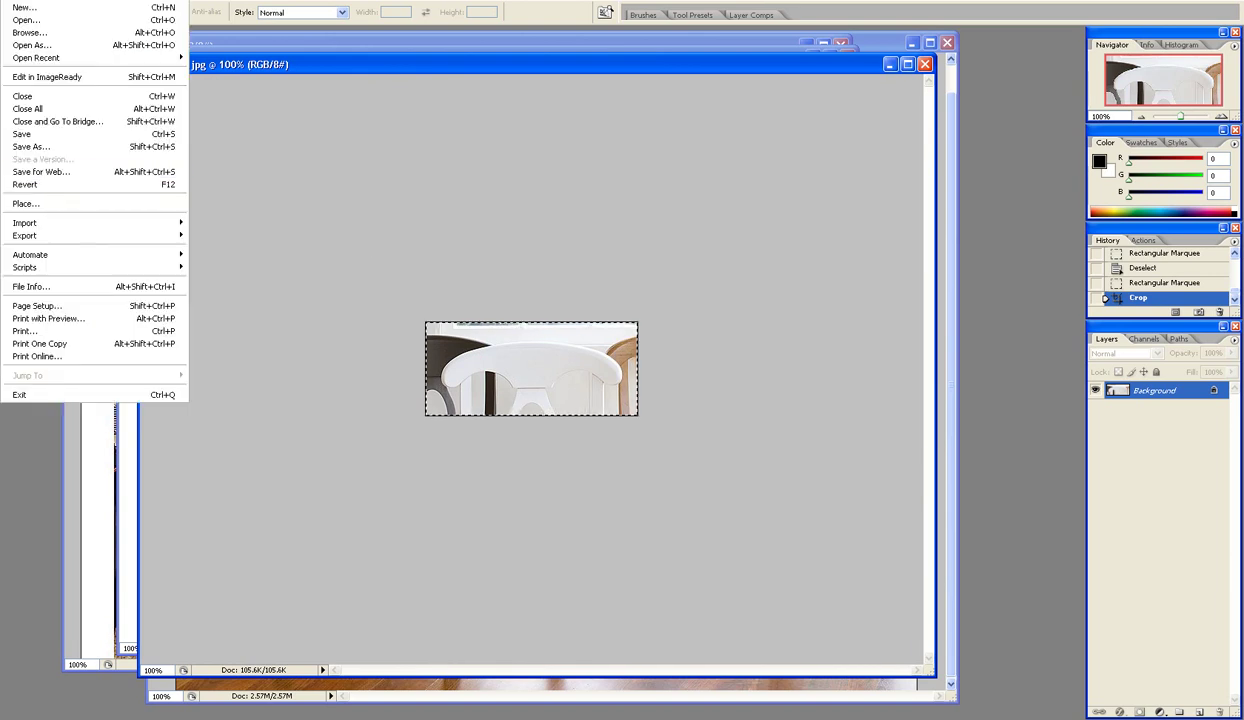
click(88, 147)
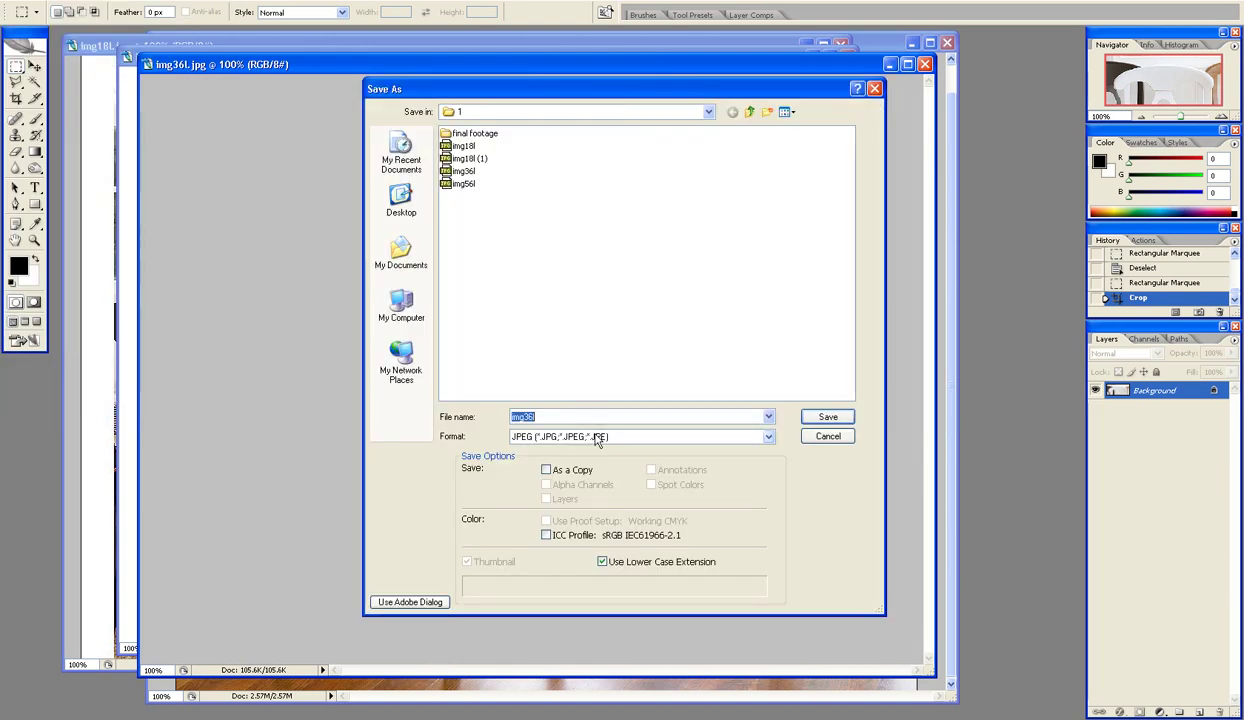
text(reference)
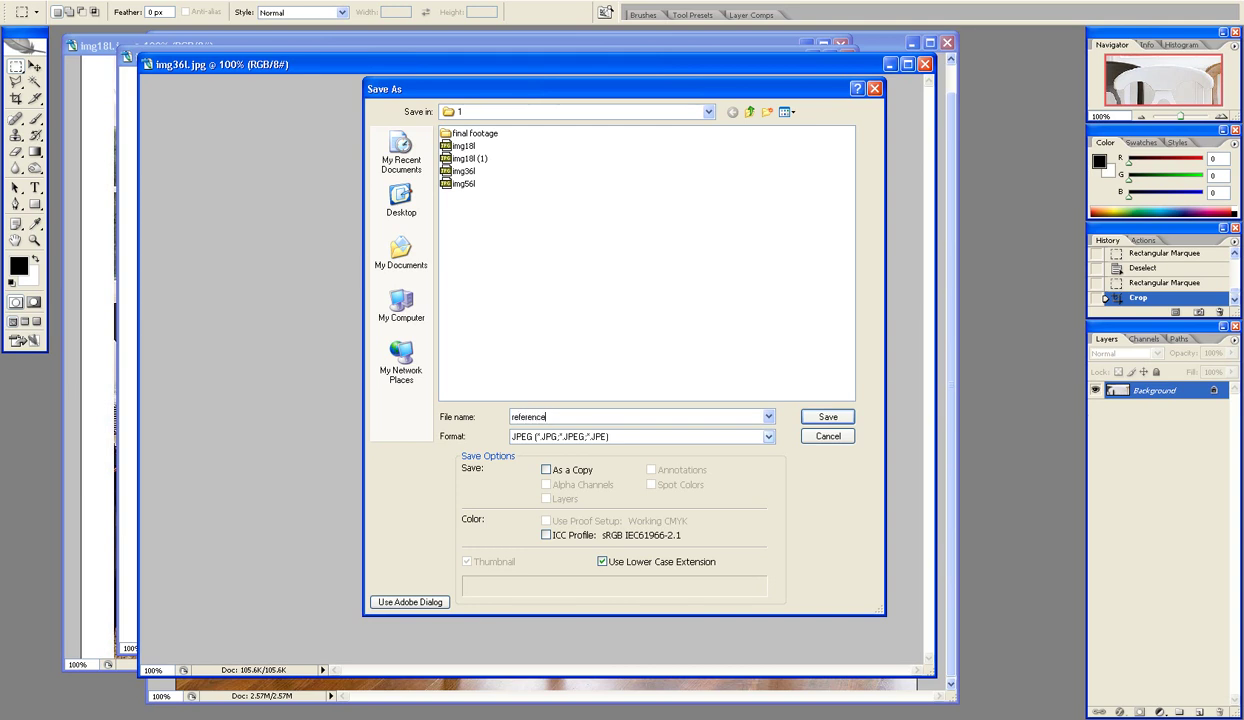
key(Return)
click(736, 158)
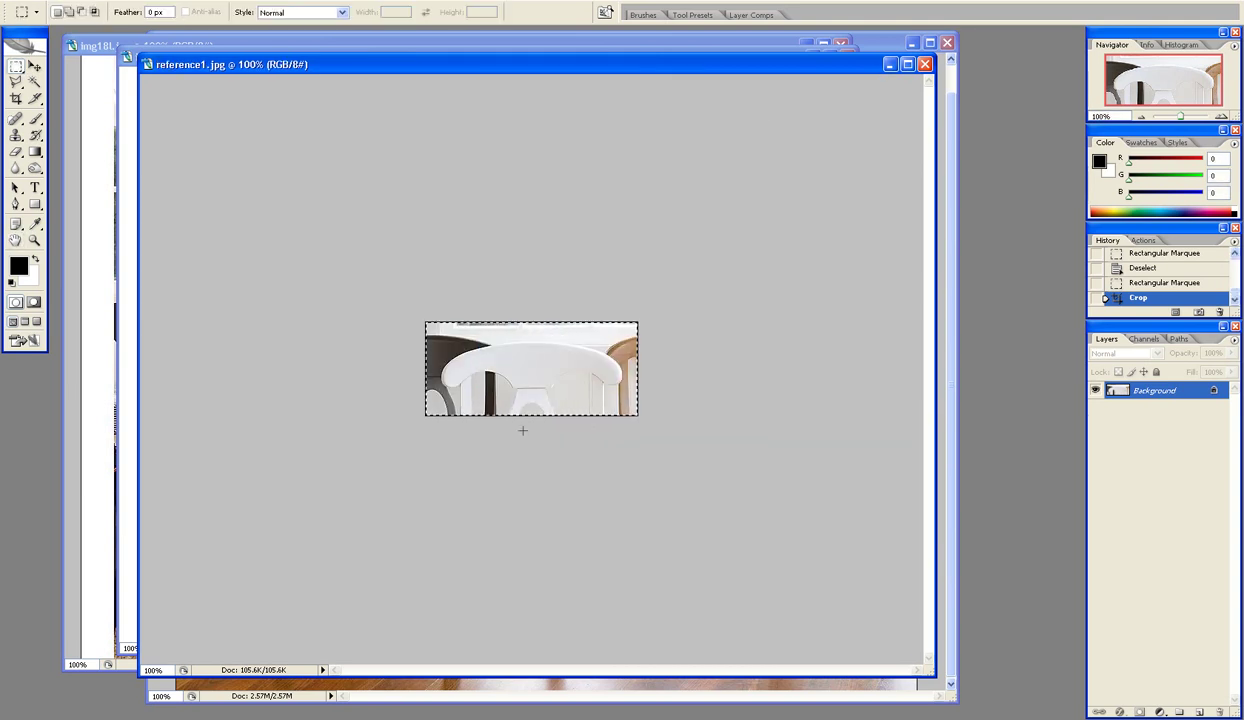
Reset 3ds Max to an empty scene and maximize the Front viewport
click(400, 710)
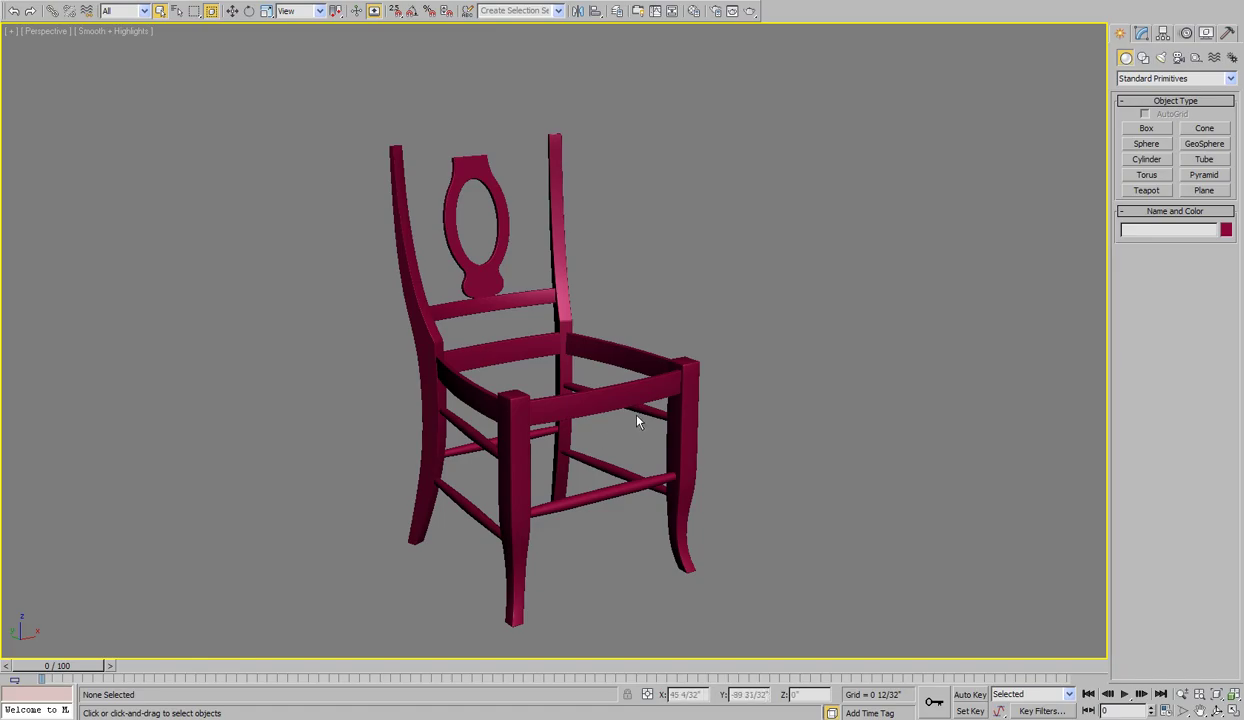
middle_drag(636, 419, 636, 394)
click(12, 3)
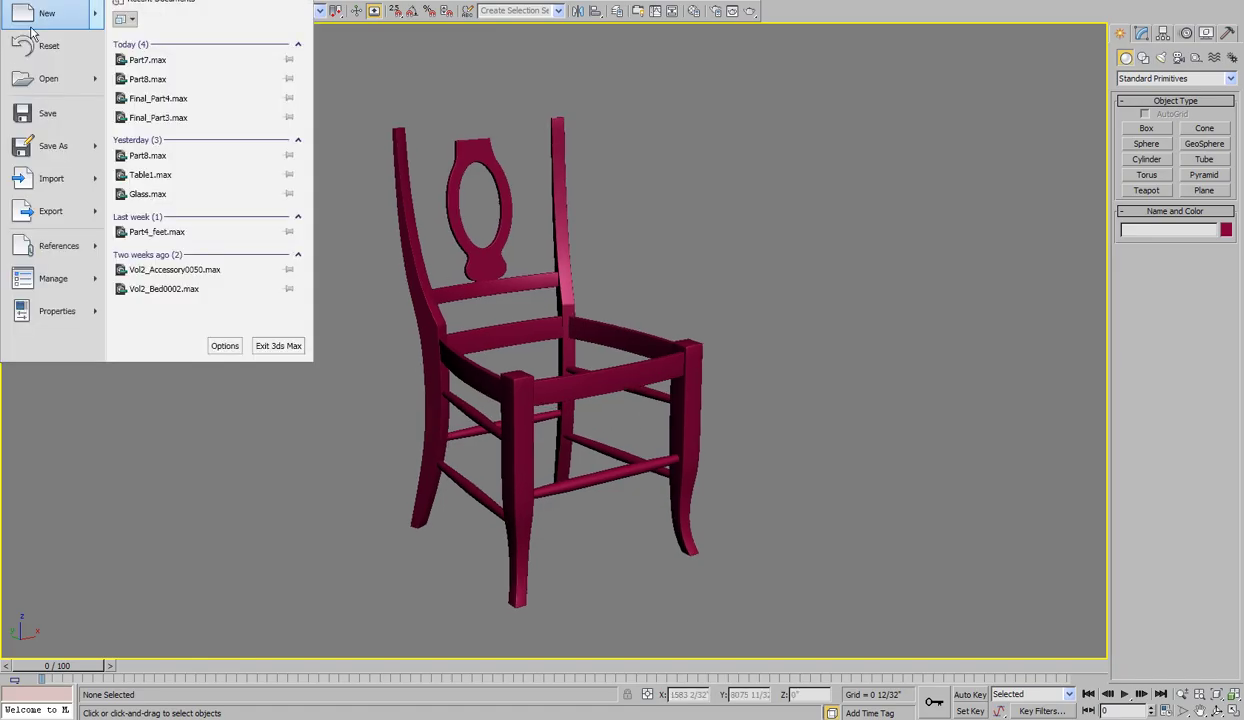
click(47, 47)
click(575, 372)
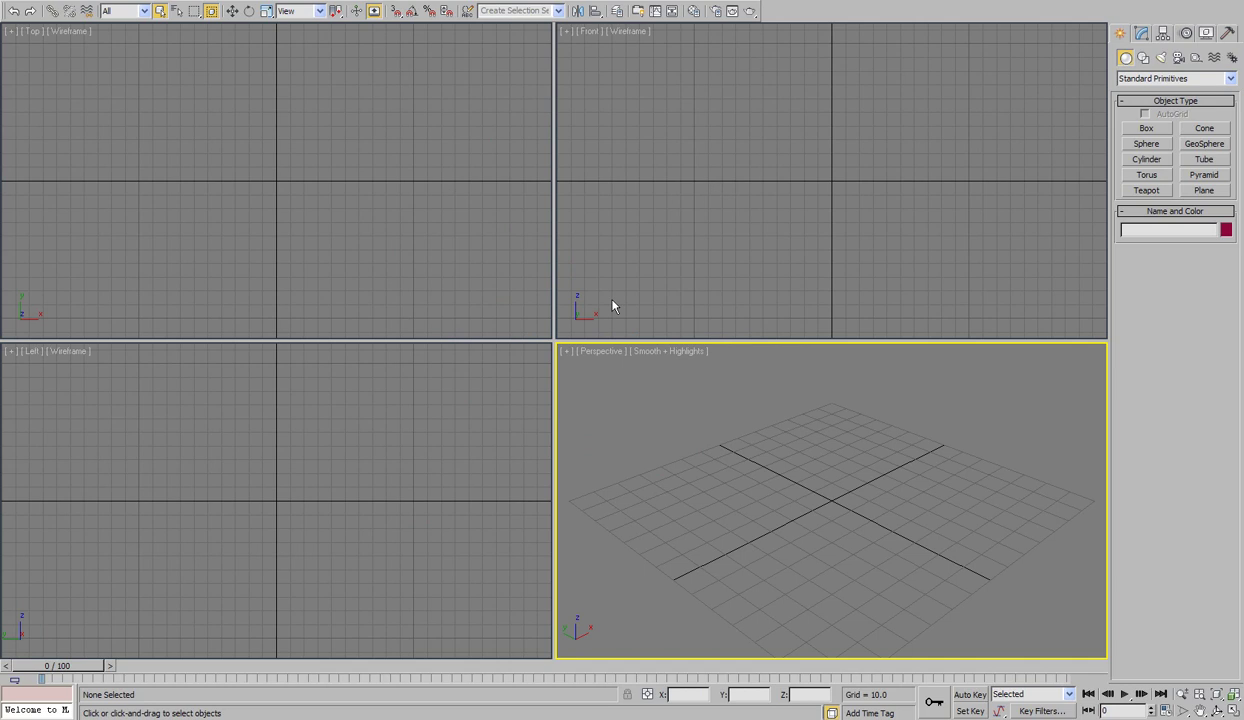
click(716, 197)
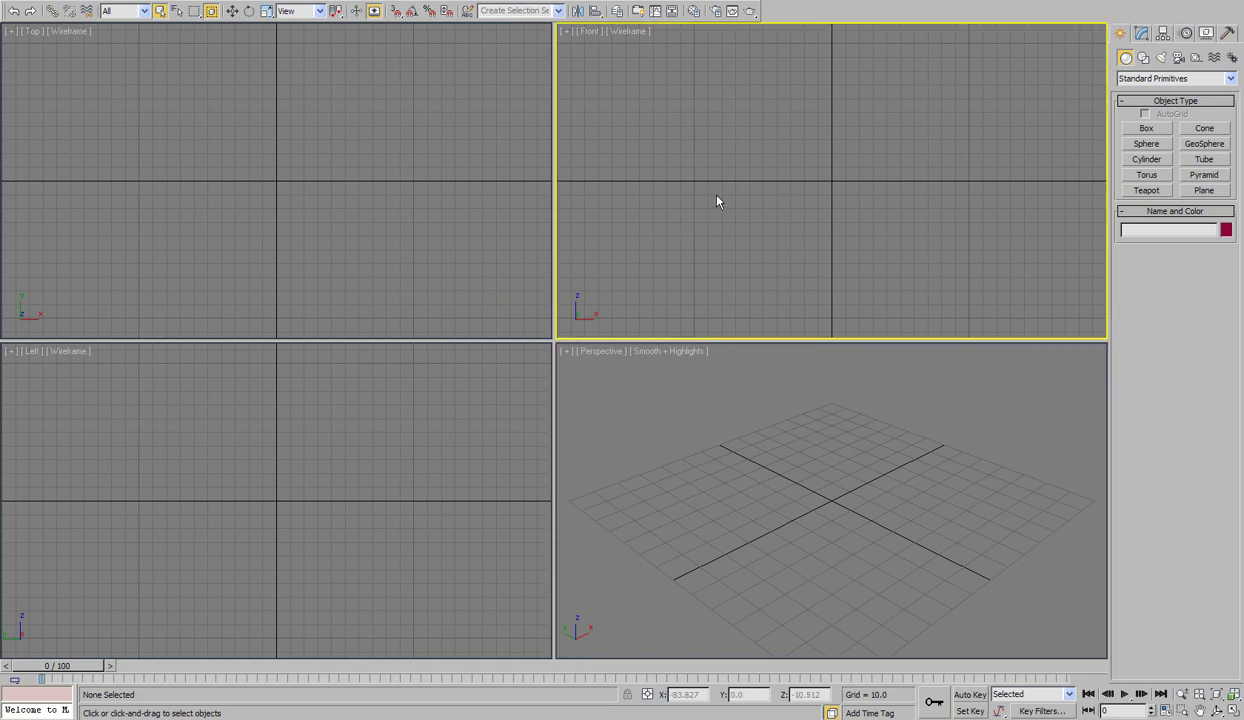
key(alt+w)
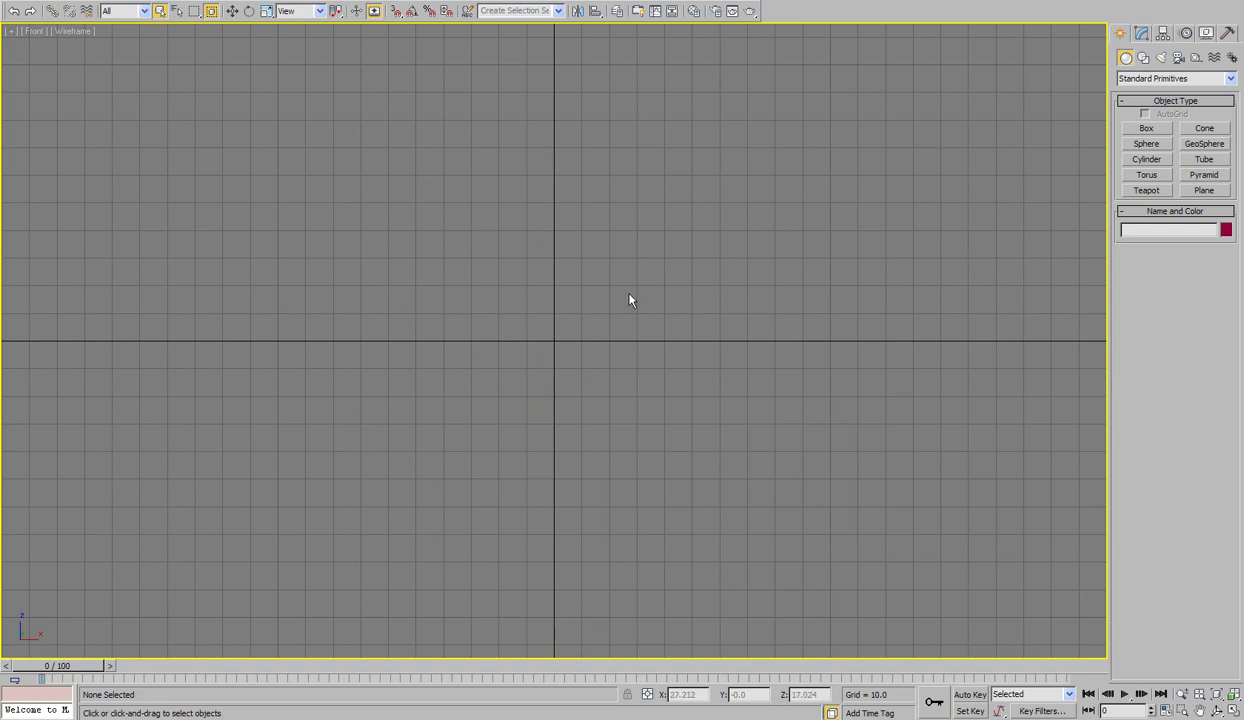
Hide the Front view grid and draw a plane about 88 by 96 units
key(g)
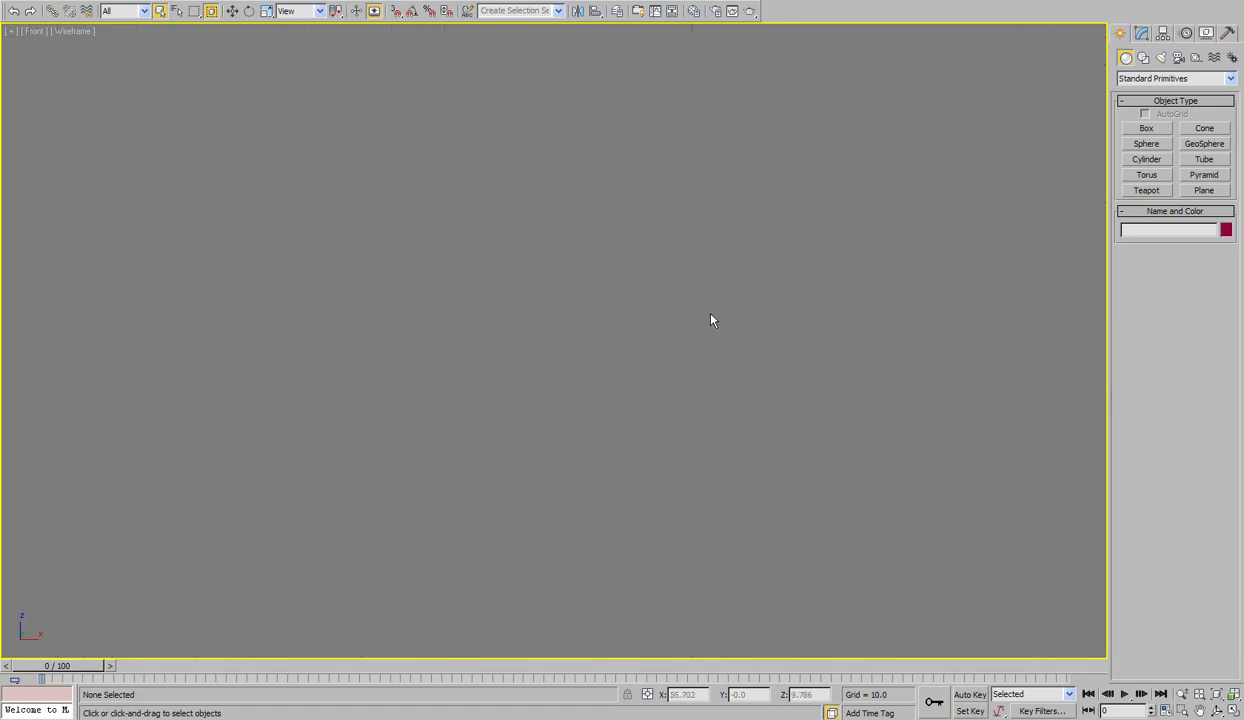
click(1203, 190)
click(384, 213)
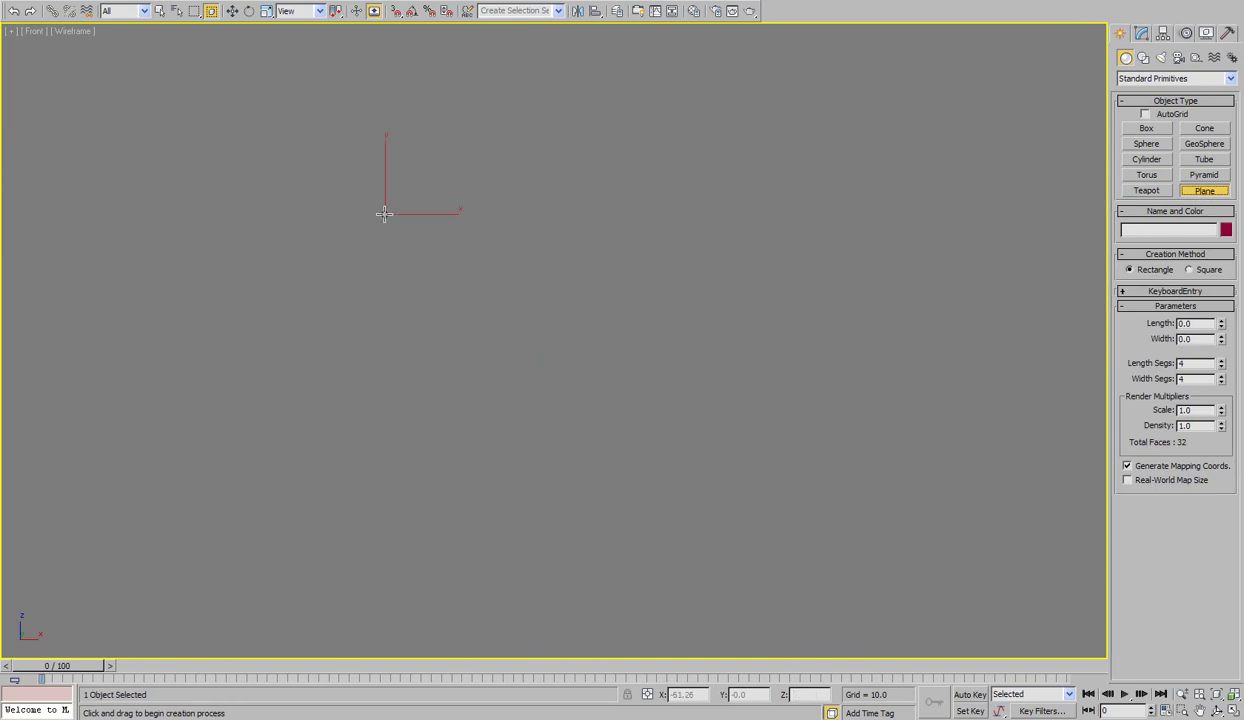
drag(384, 213, 650, 458)
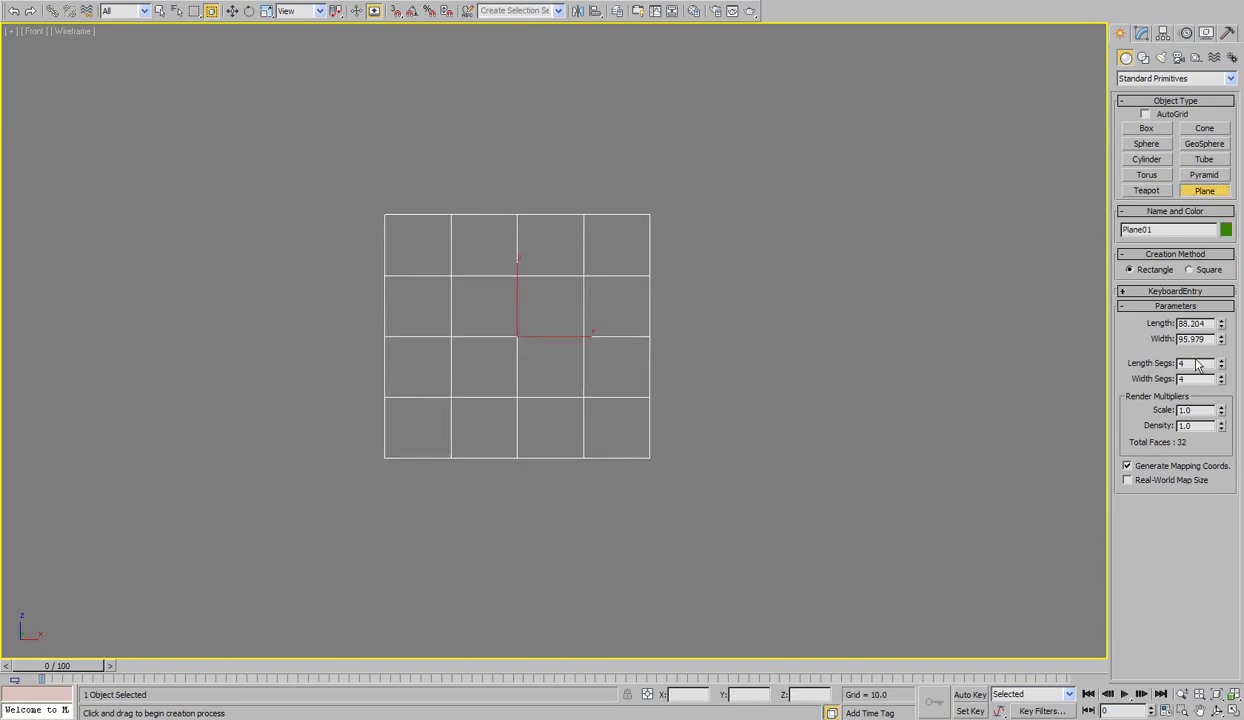
Set the plane's Length Segs and Width Segs to 1
drag(1196, 362, 1165, 370)
key(Tab)
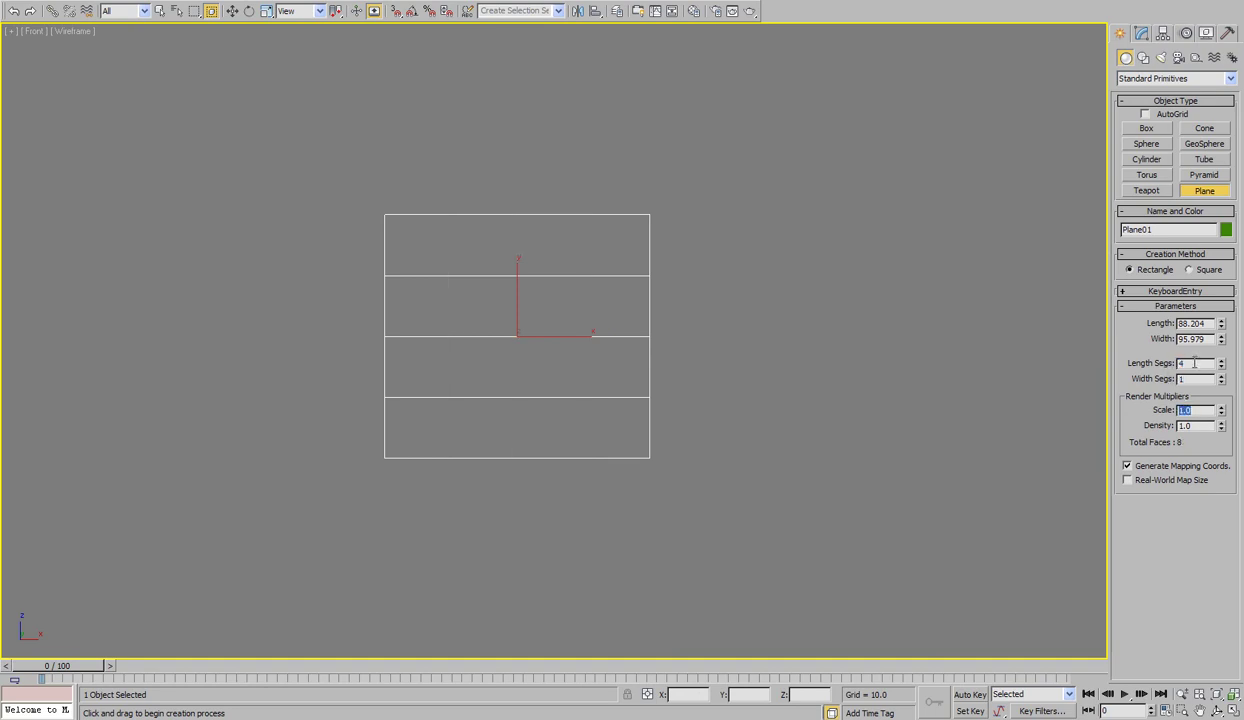
double_click(1194, 363)
text(1)
key(Return)
mouse_move(666, 325)
middle_down()
mouse_move(696, 323)
mouse_move(679, 321)
middle_up()
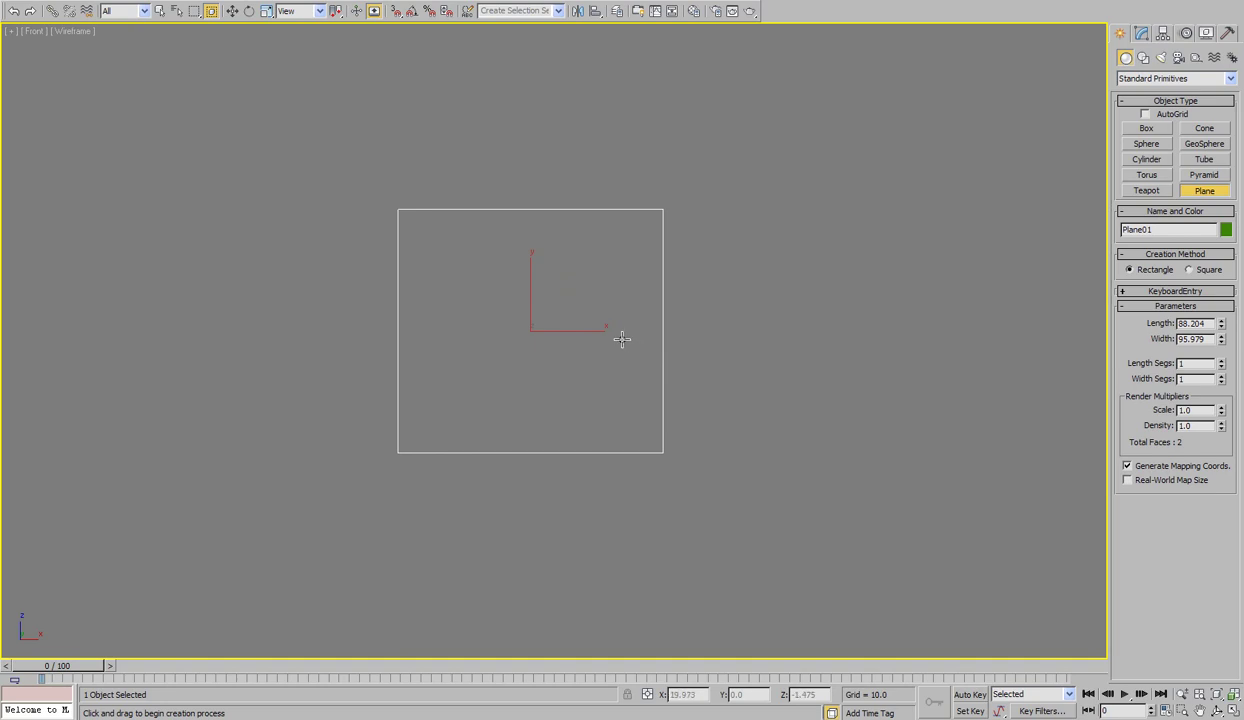
middle_drag(617, 336, 633, 347)
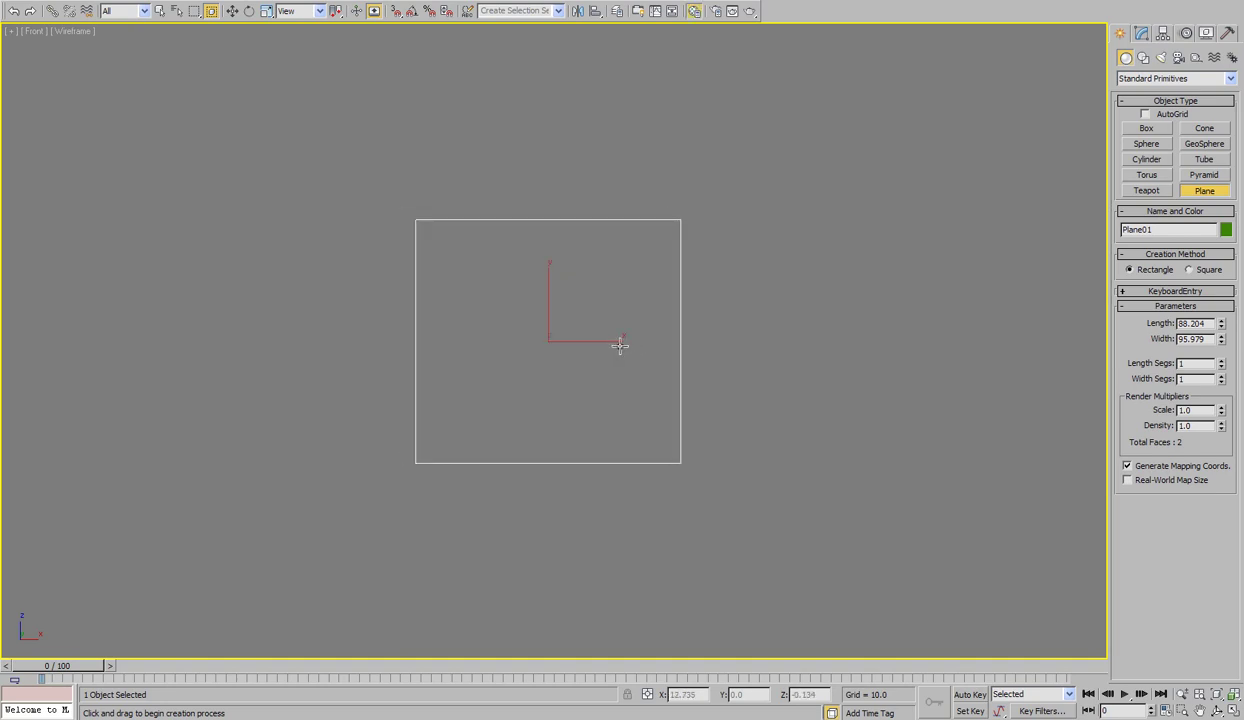
Load reference1.jpg as the 01 - Default material's Diffuse bitmap, shown in the viewport
key(m)
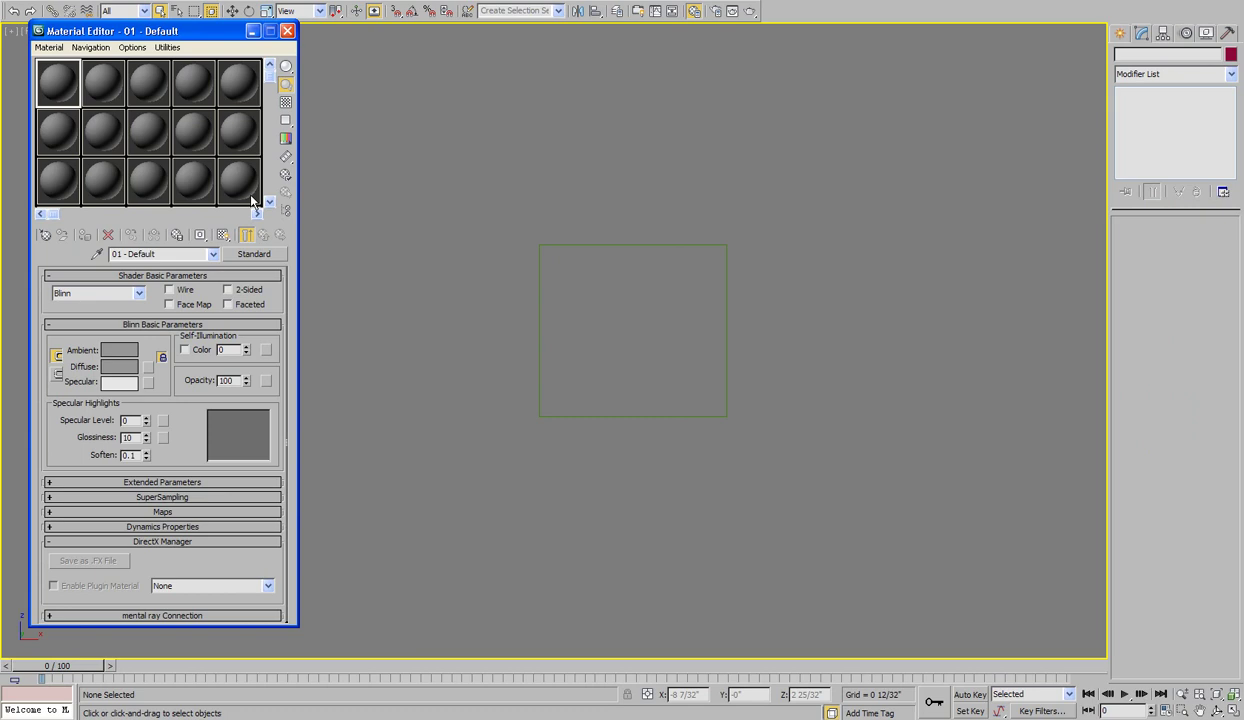
click(148, 370)
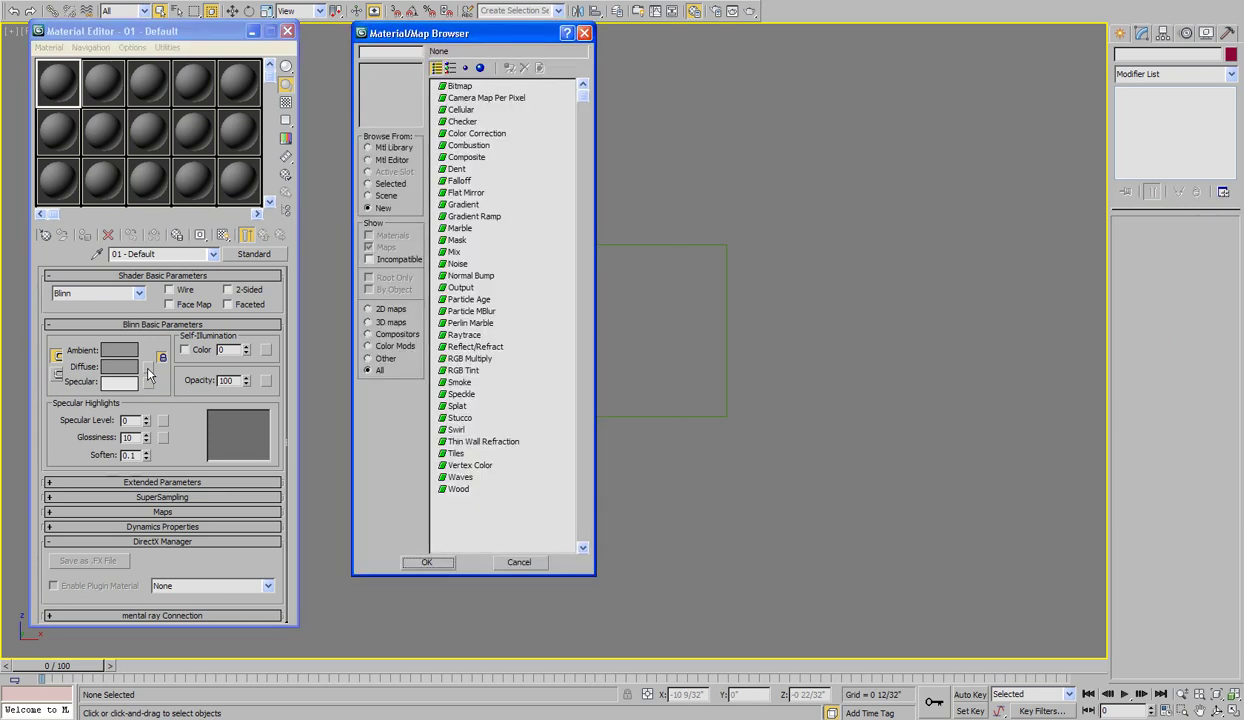
double_click(440, 87)
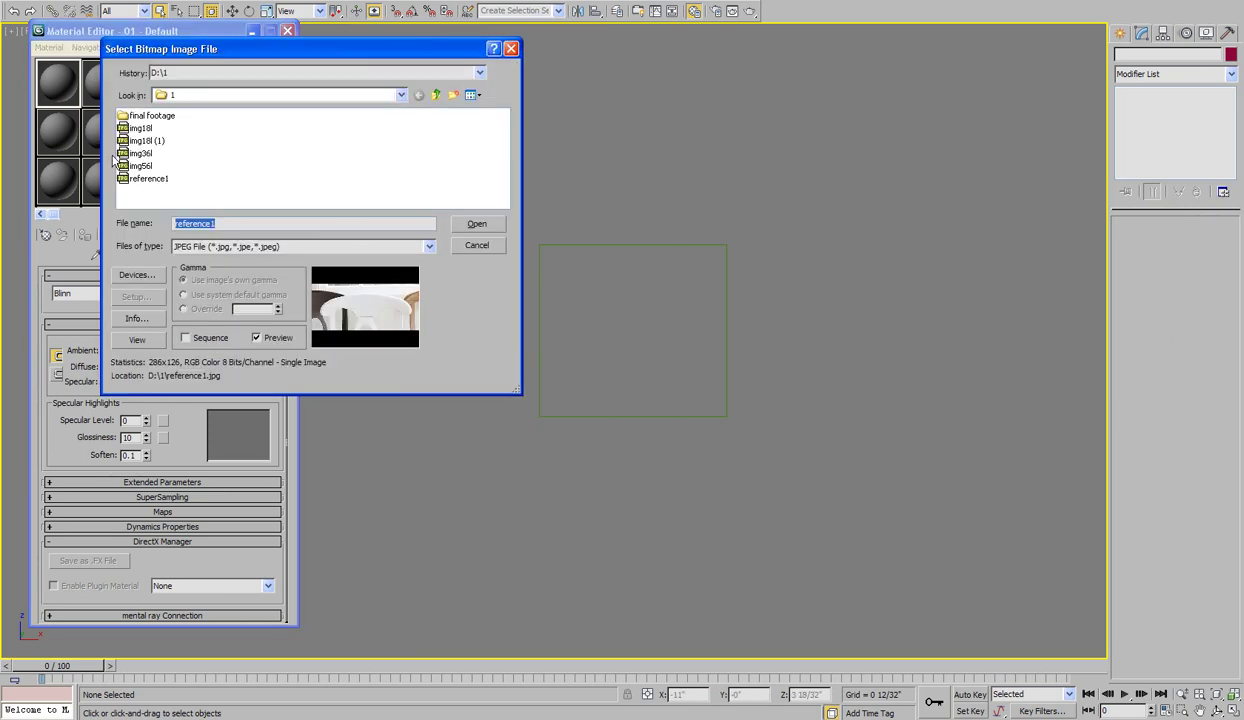
click(140, 179)
click(478, 226)
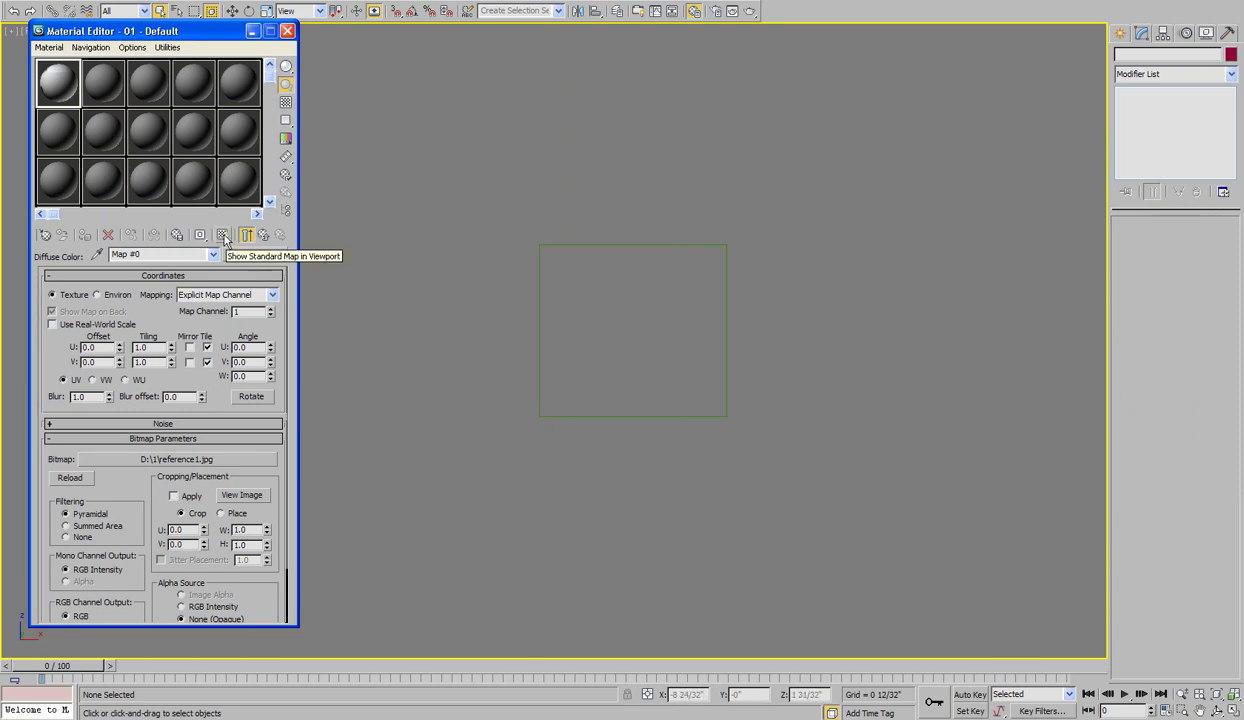
click(223, 235)
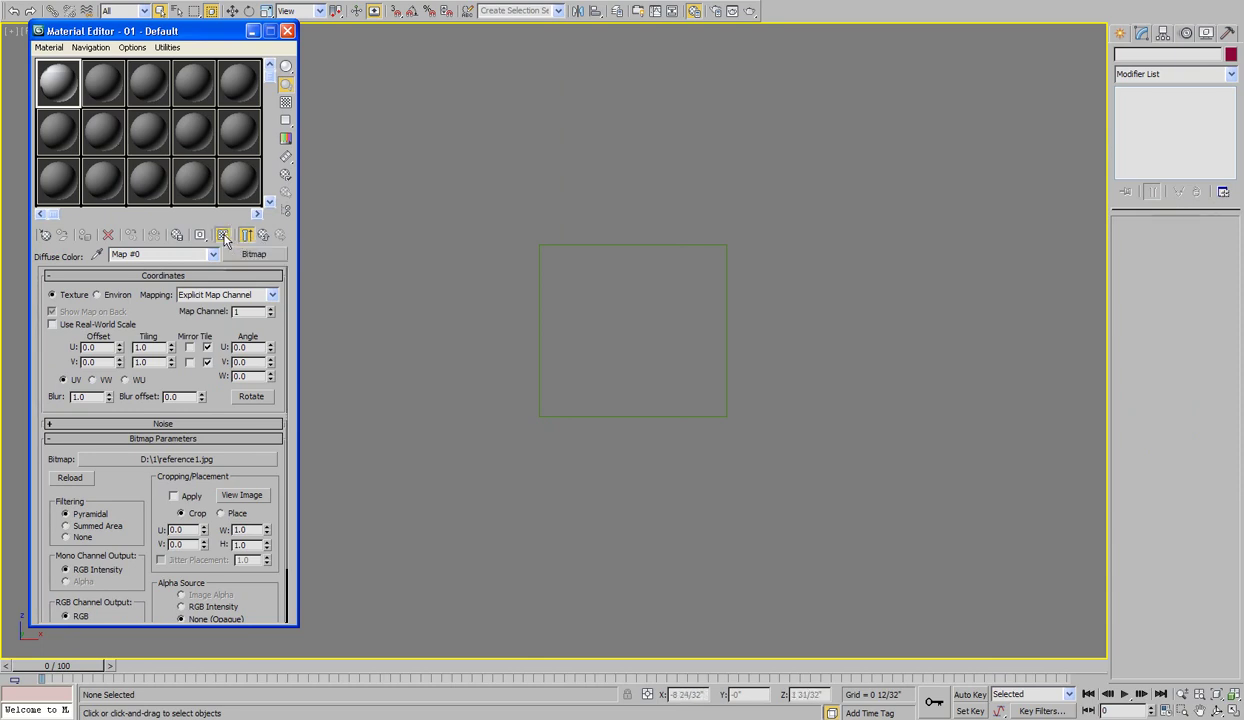
Assign the photo material to Plane01 and minimize the Material Editor
click(514, 222)
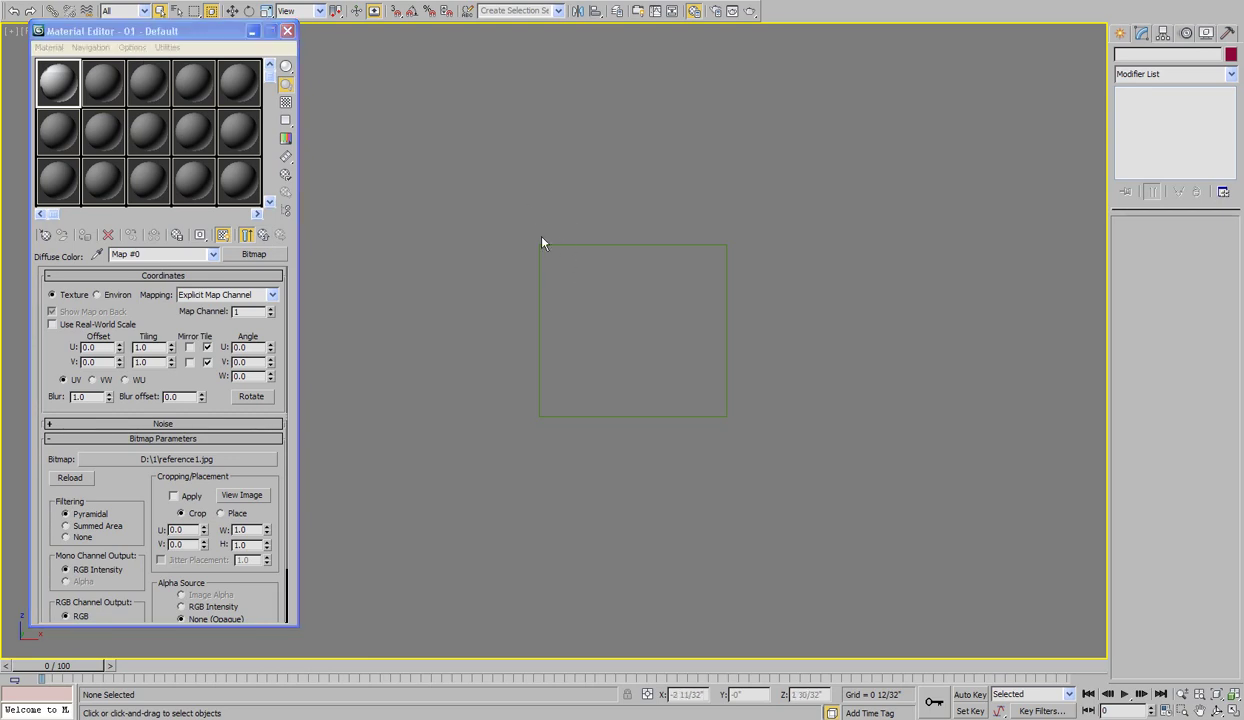
click(549, 245)
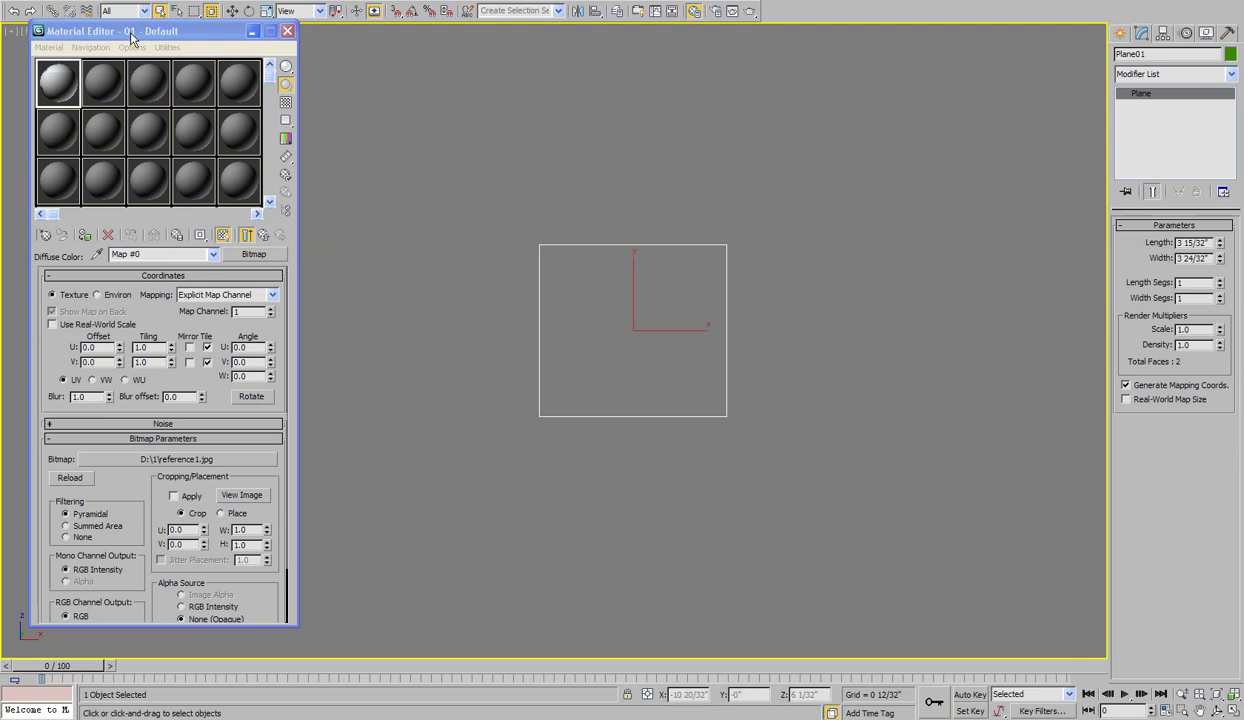
click(85, 236)
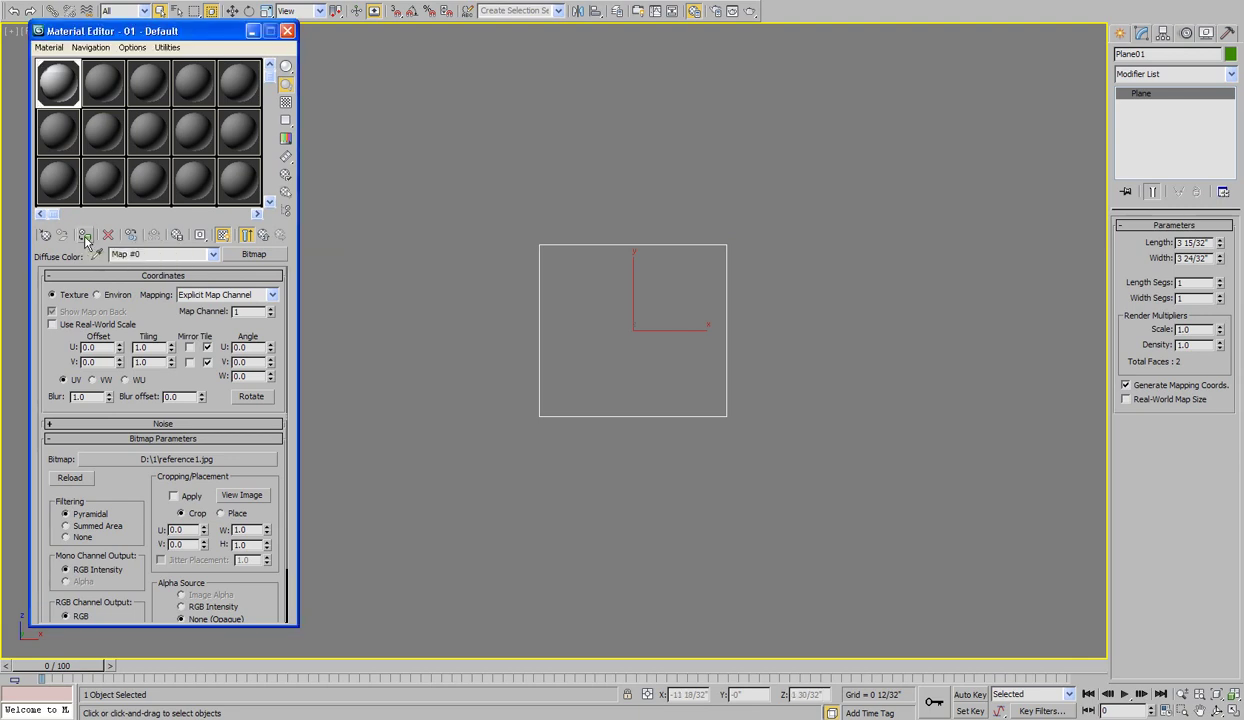
click(252, 31)
Switch the Front view to Smooth + Highlights and zoom in on the backrest photo on the plane
click(114, 33)
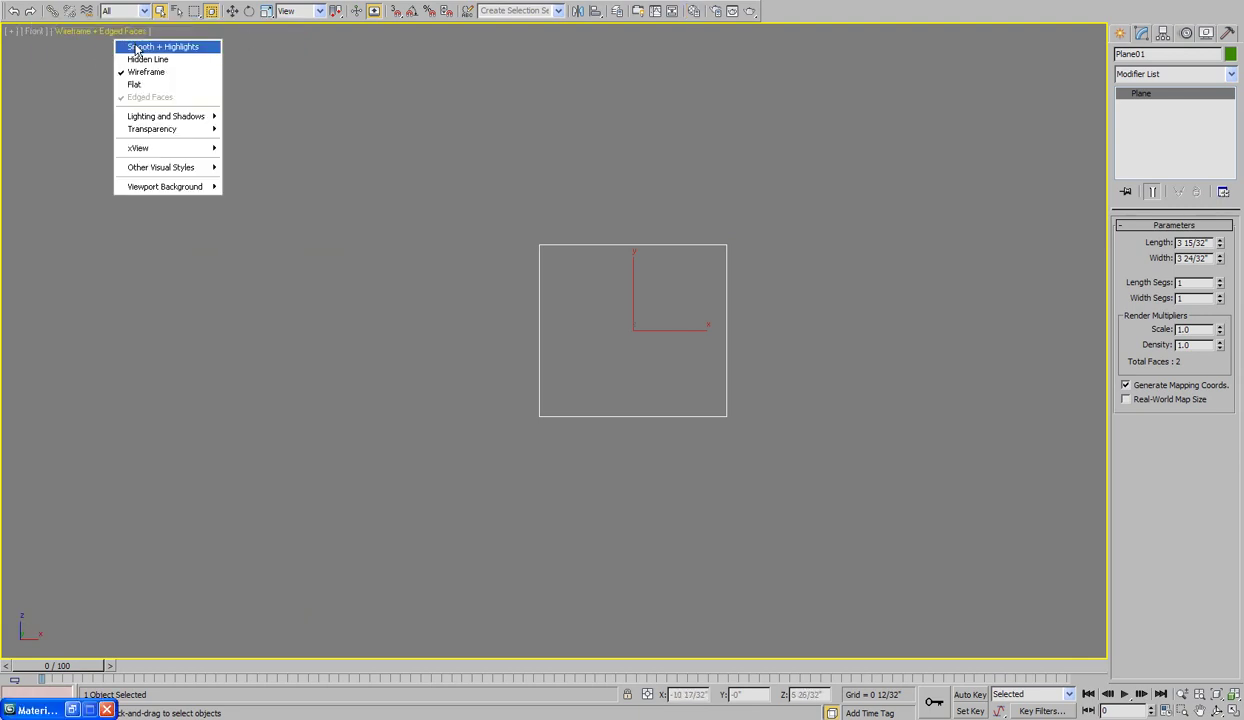
click(135, 47)
middle_drag(609, 236, 543, 264)
scroll(530, 233, up, 2)
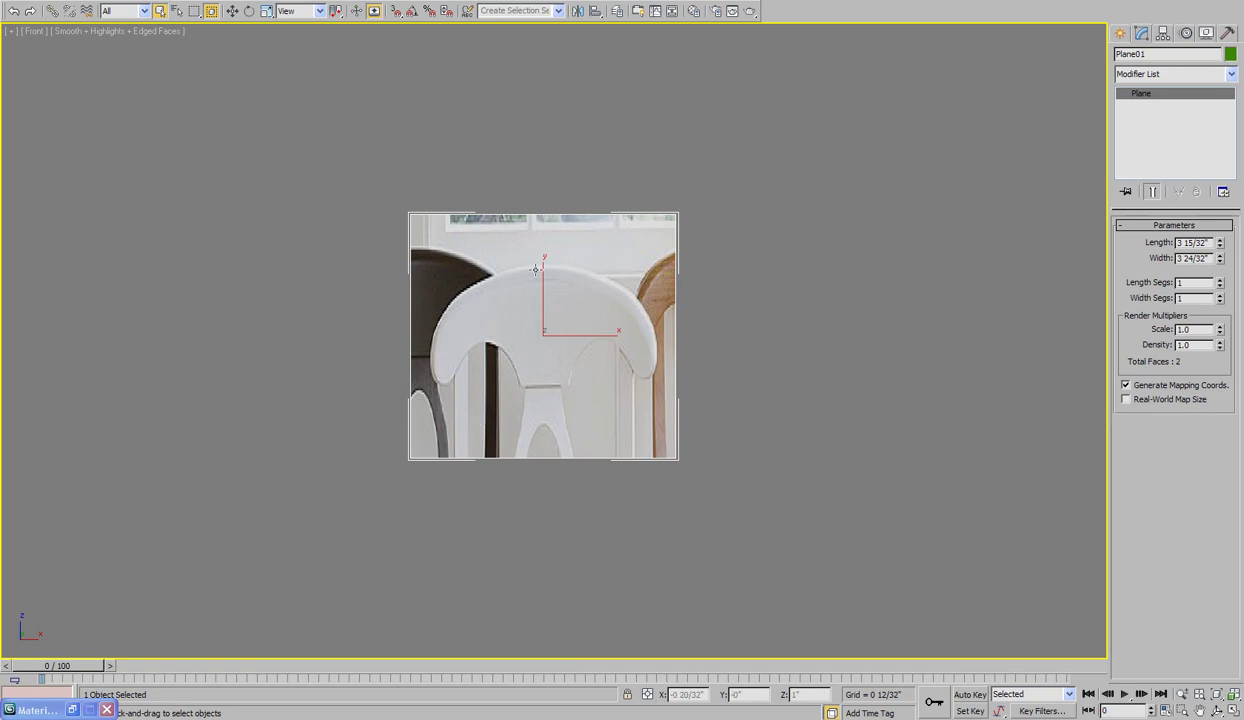
click(72, 710)
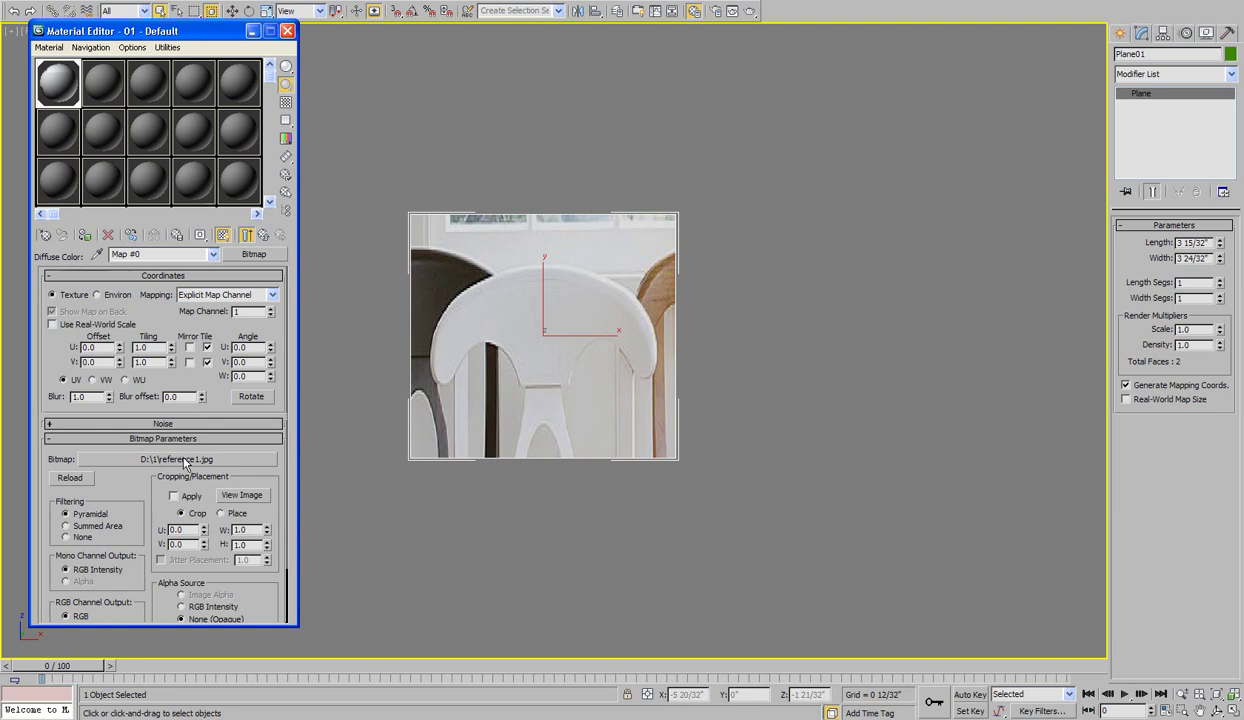
click(183, 460)
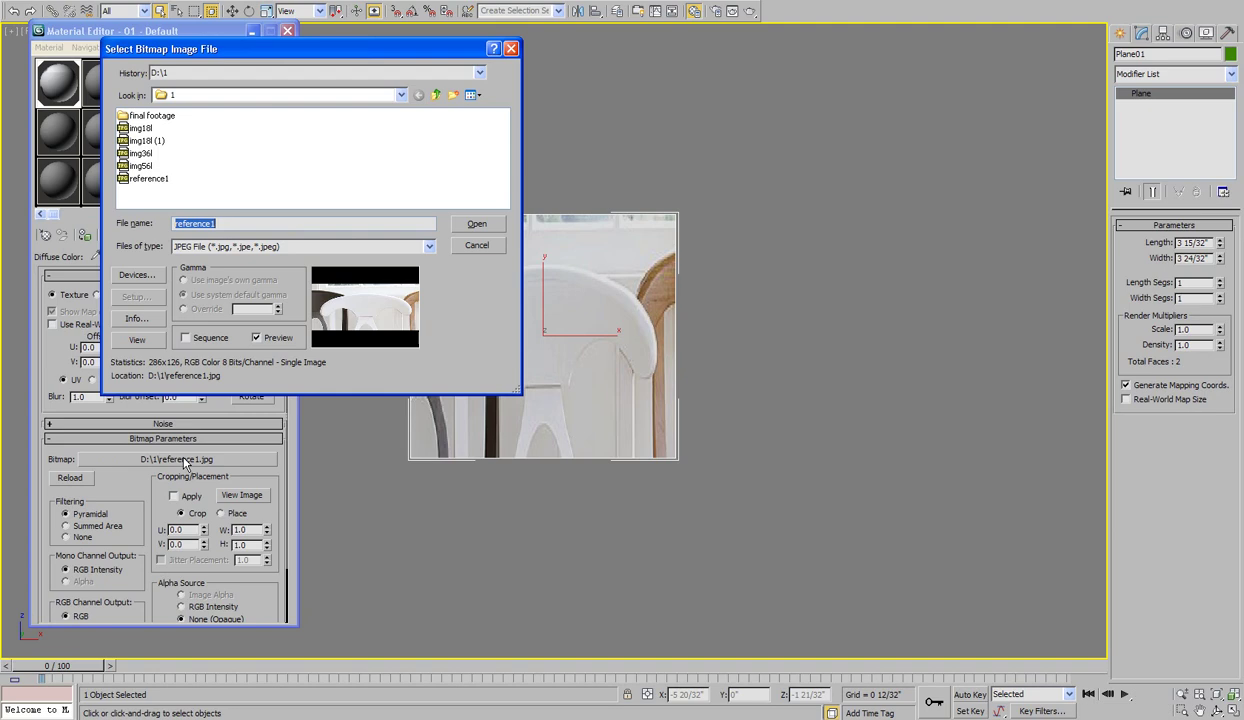
click(148, 179)
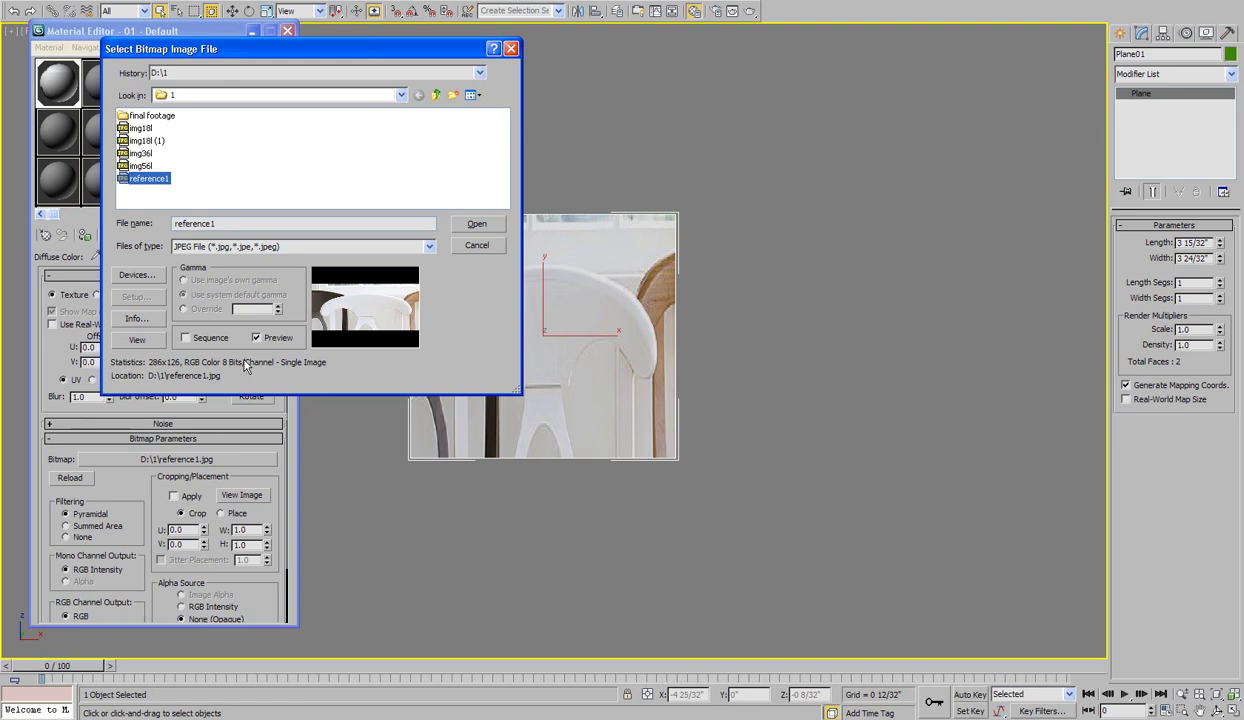
scroll(664, 478, up, 3)
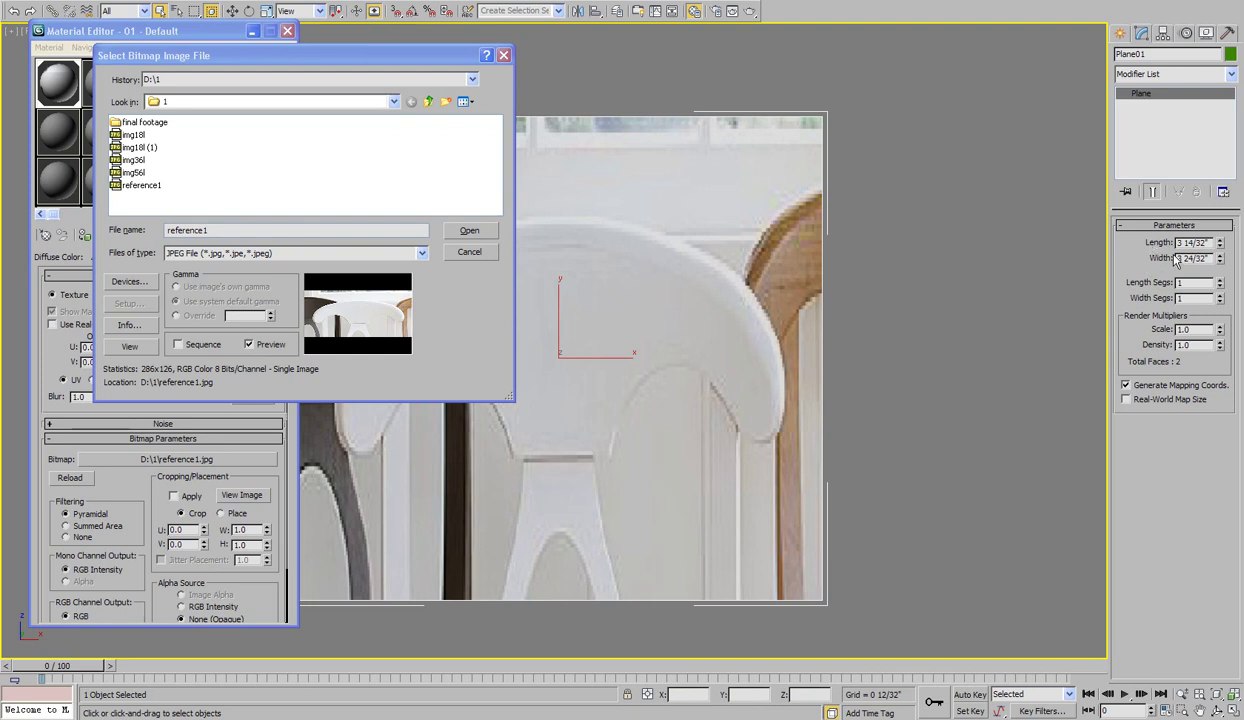
click(321, 56)
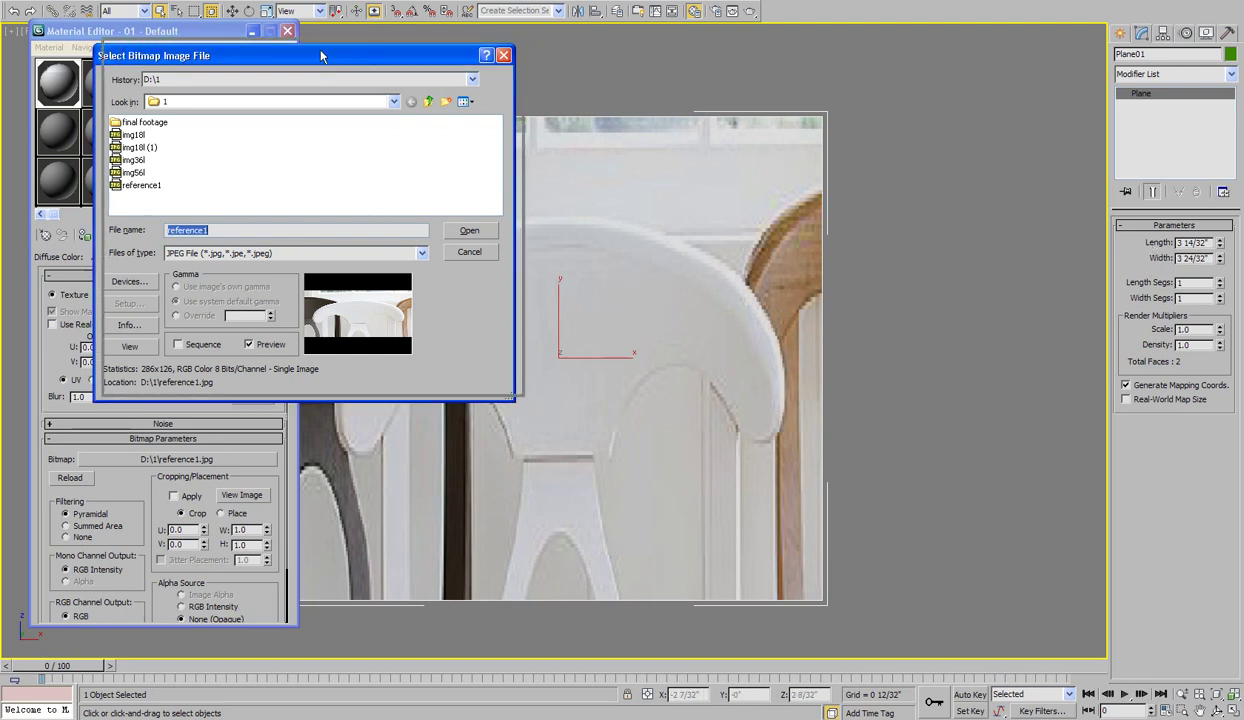
drag(321, 56, 316, 48)
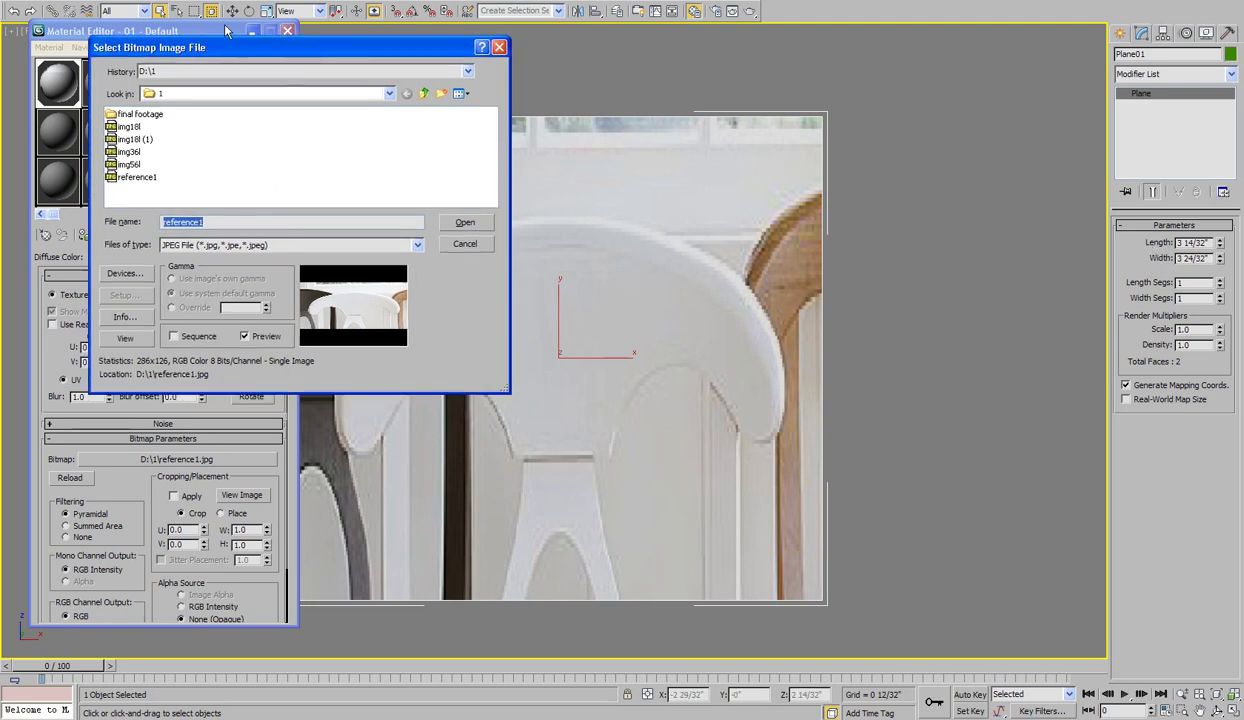
click(462, 245)
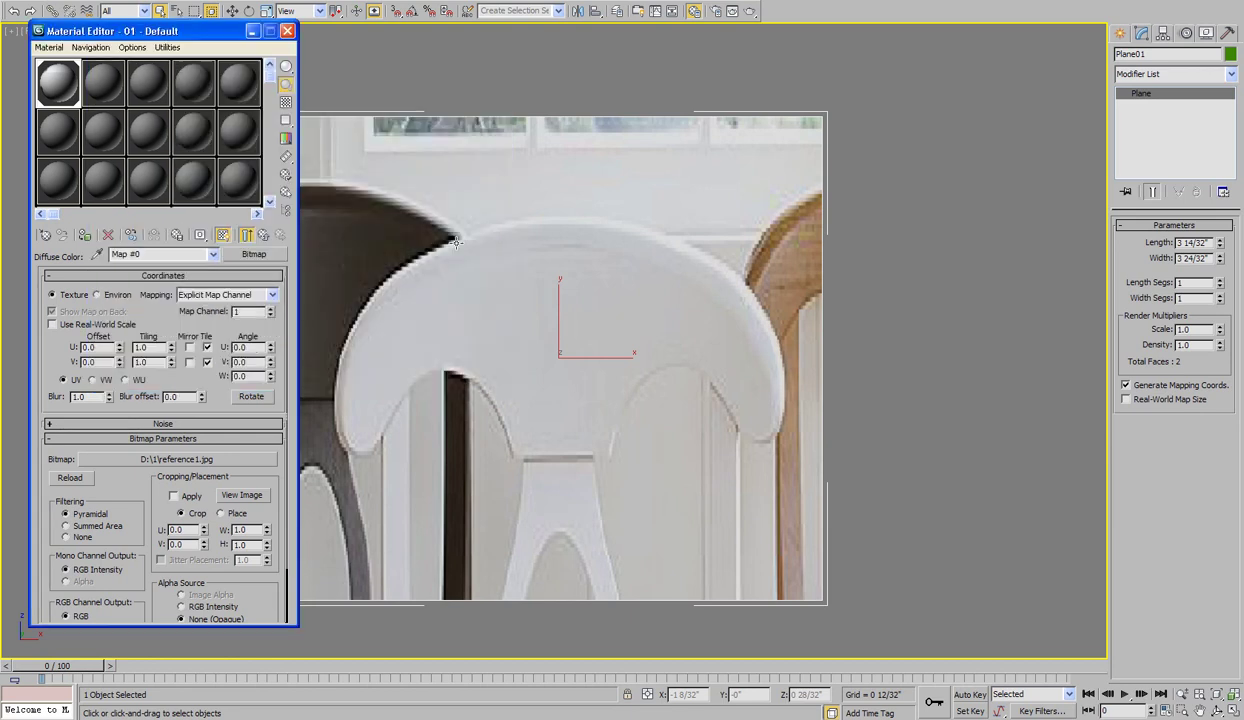
Change Units Setup from US Standard fractional inches to Generic Units
drag(127, 40, 133, 54)
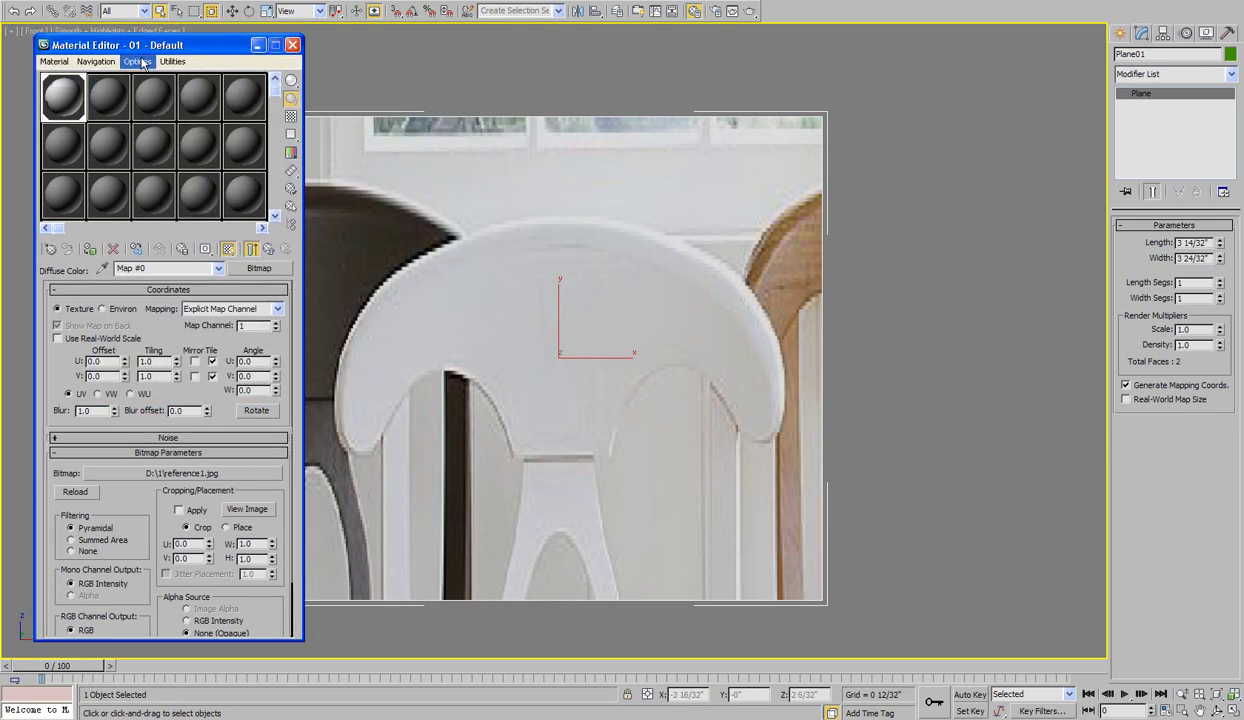
click(258, 45)
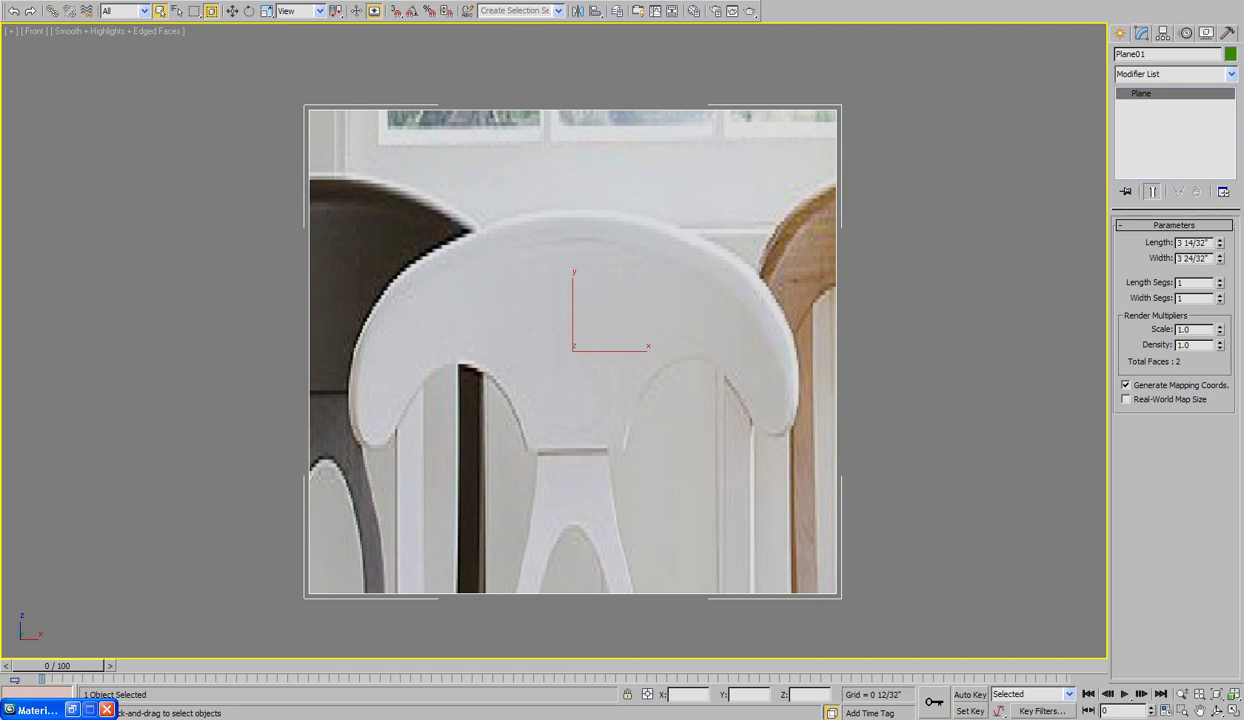
click(440, 1)
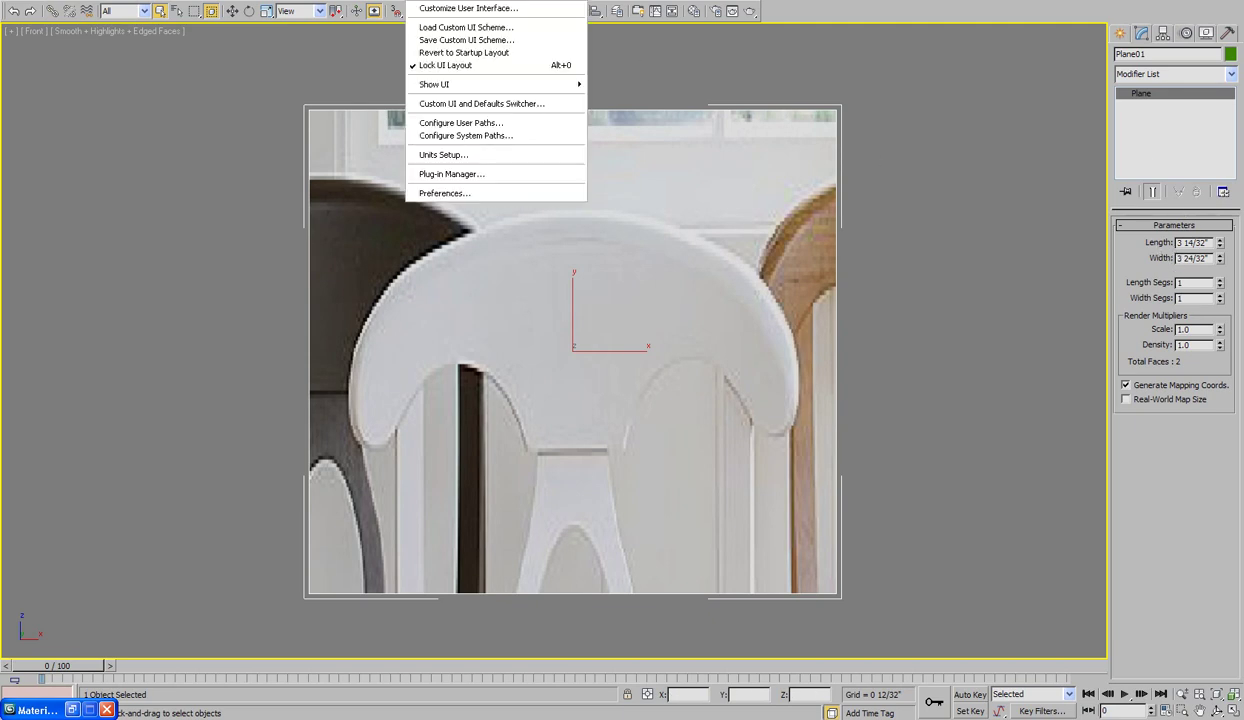
click(452, 158)
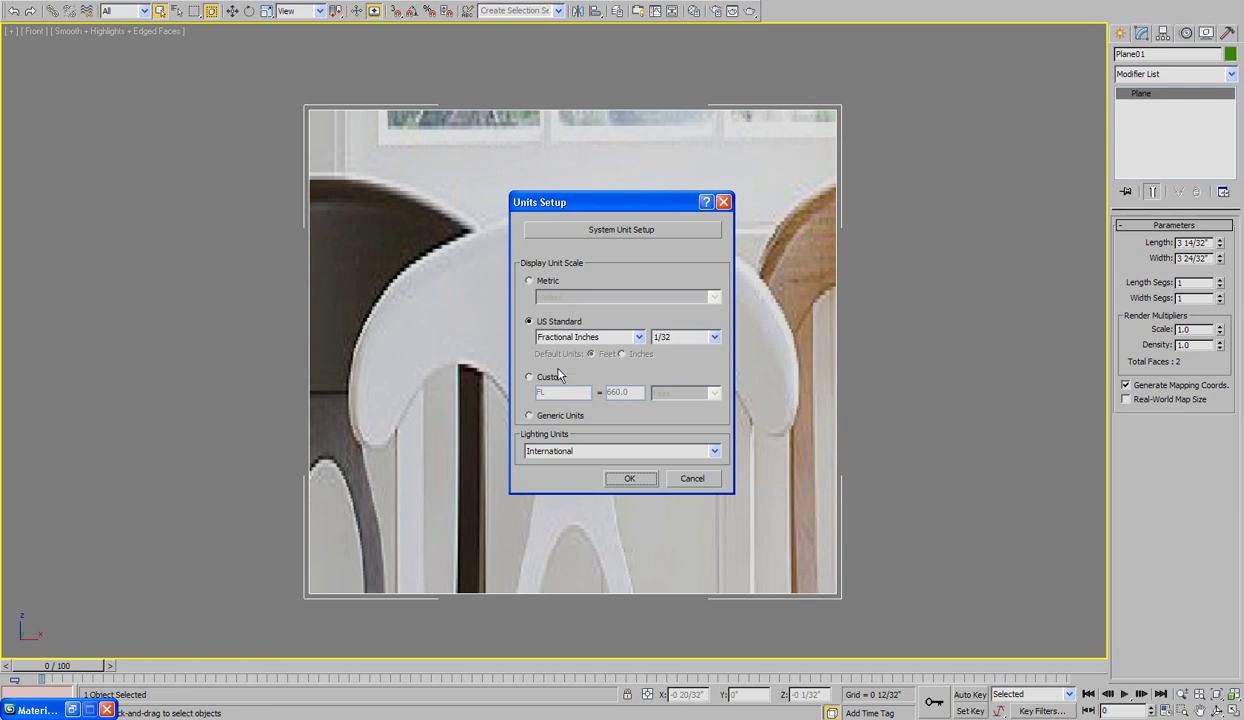
click(531, 418)
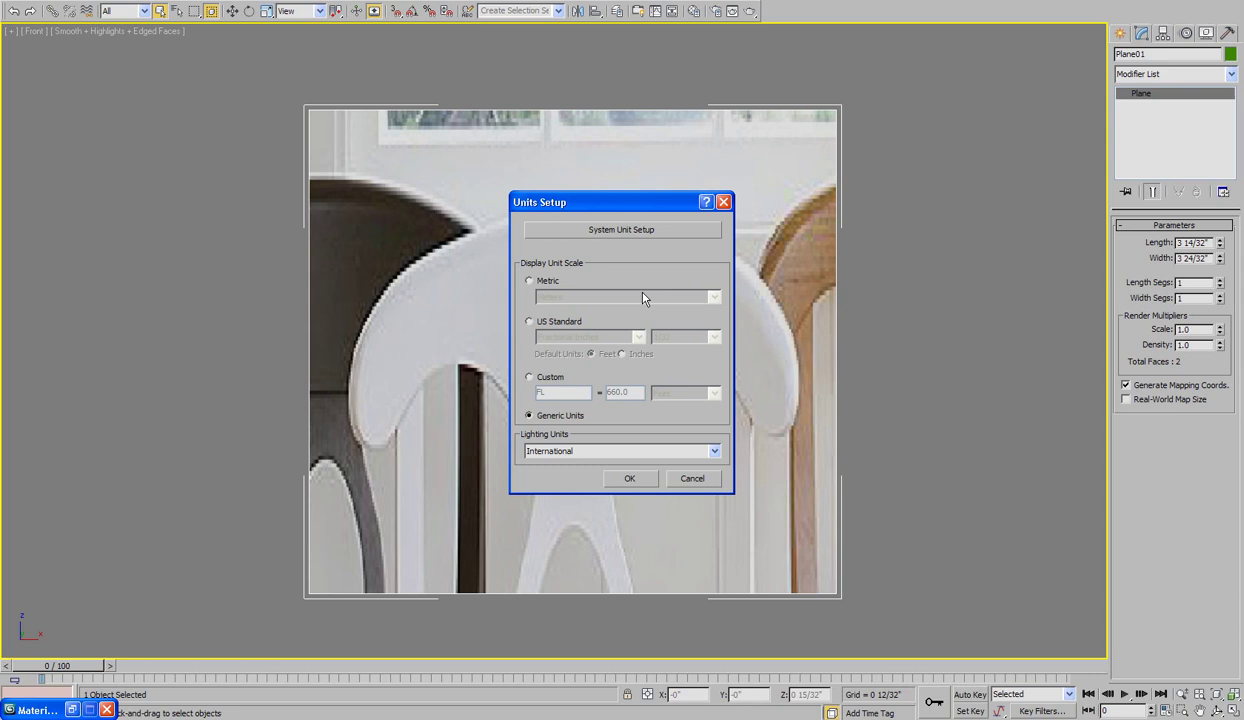
drag(636, 205, 592, 204)
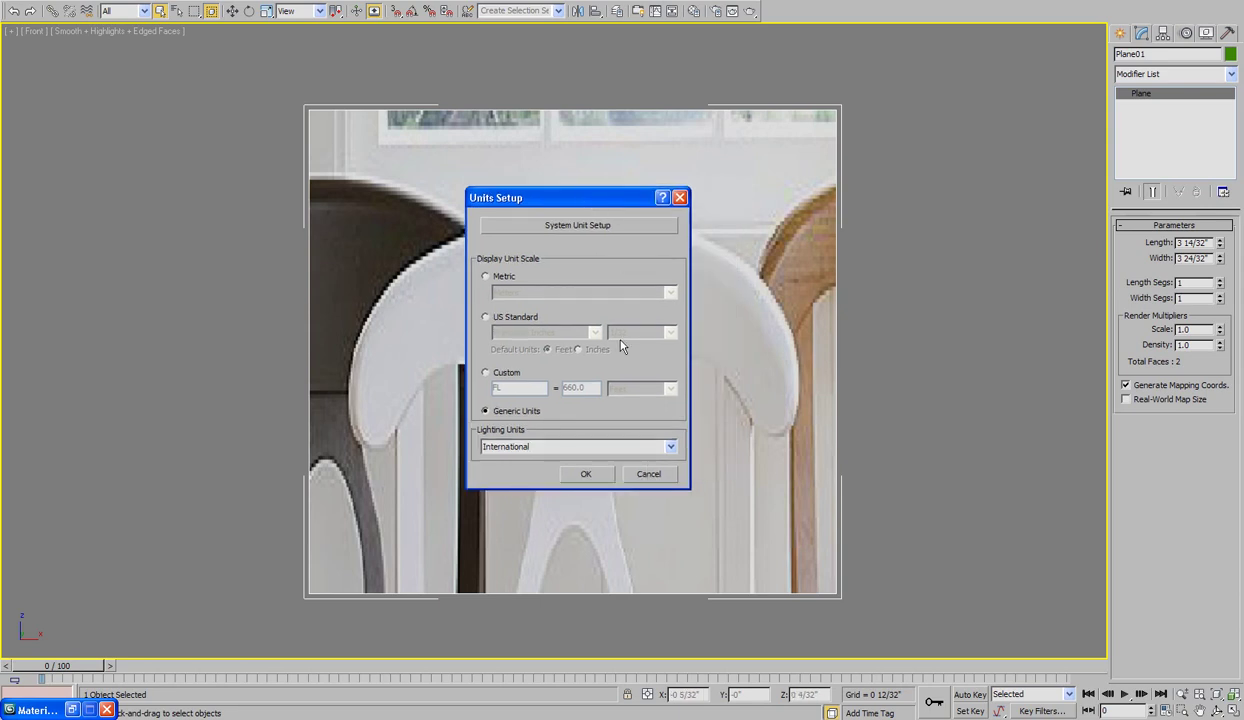
click(586, 476)
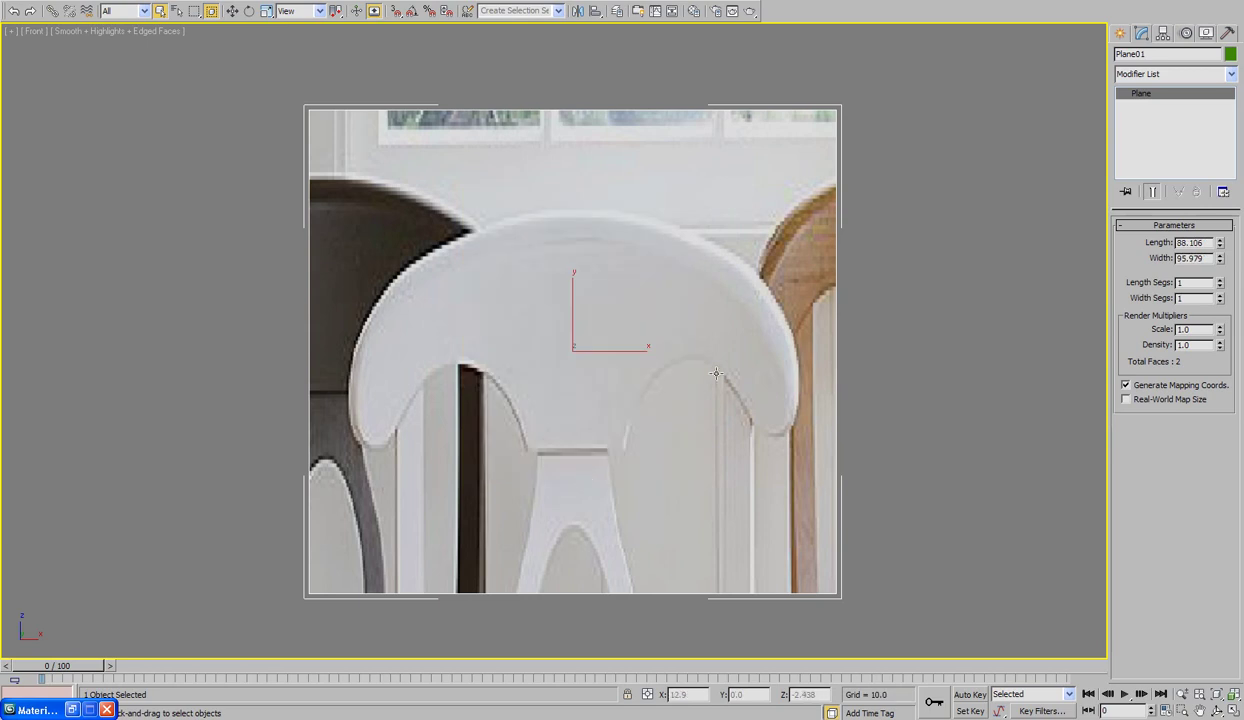
double_click(1209, 258)
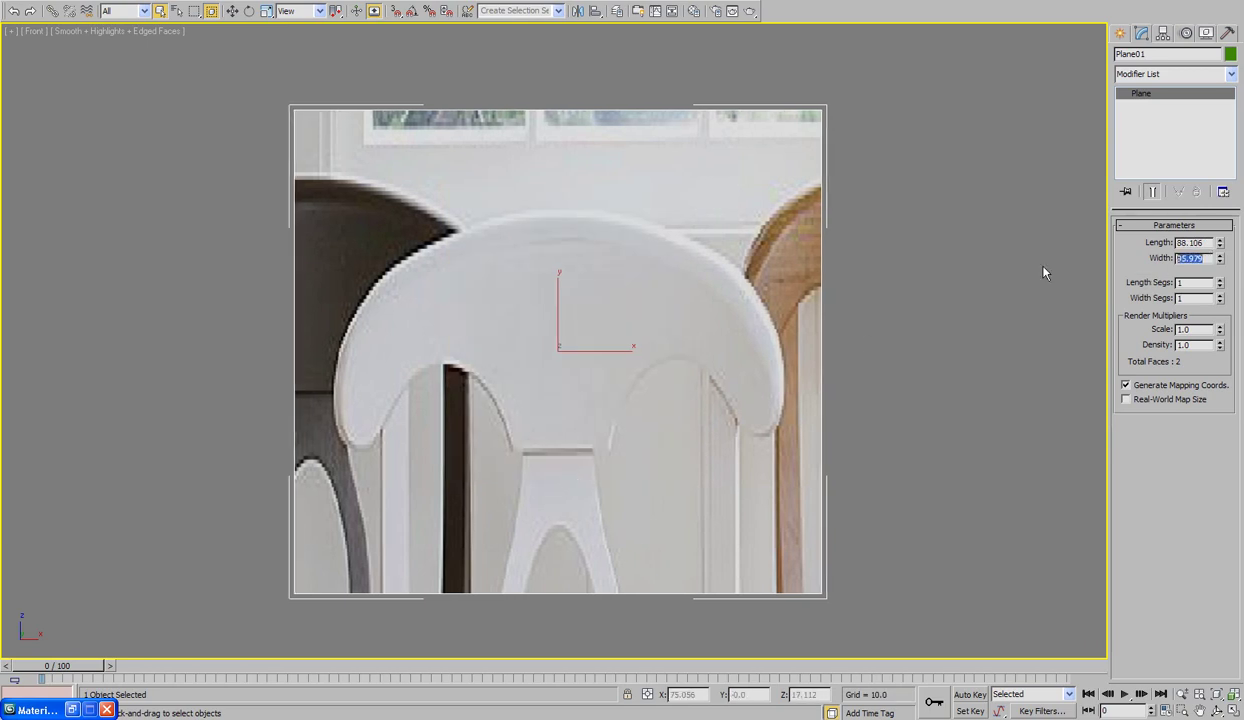
text(286)
key(Tab)
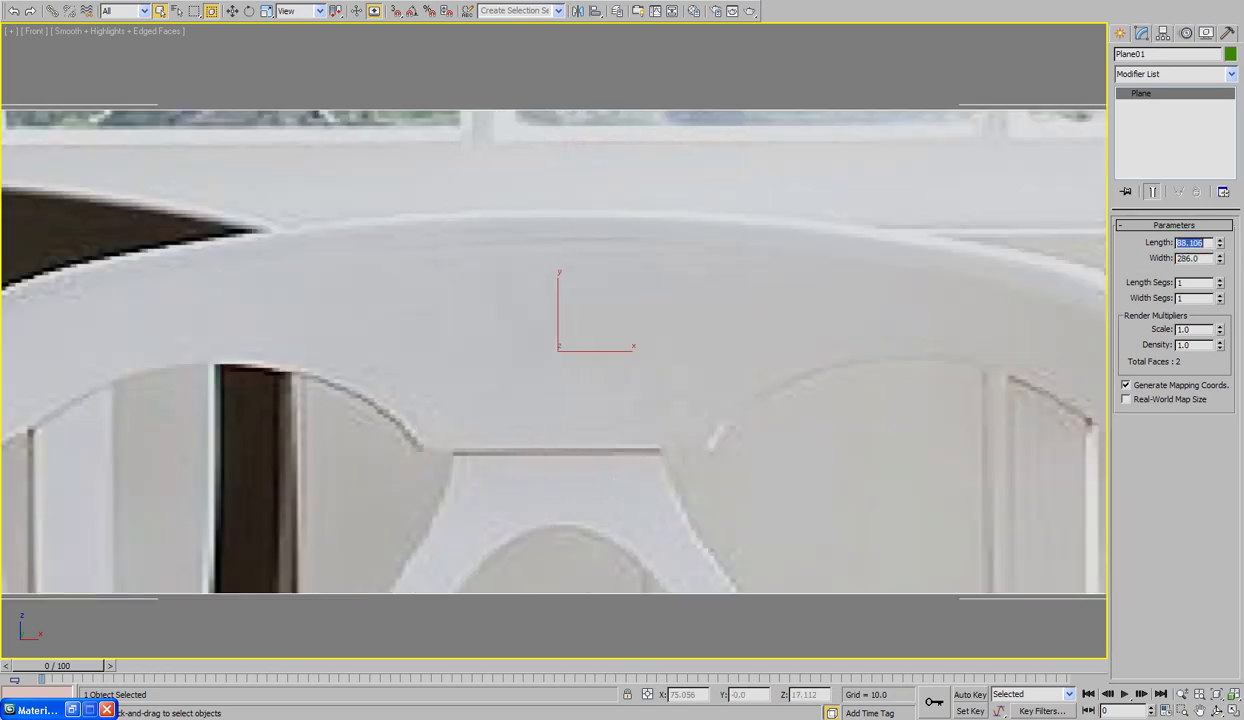
text(126)
key(Return)
scroll(605, 350, down, 5)
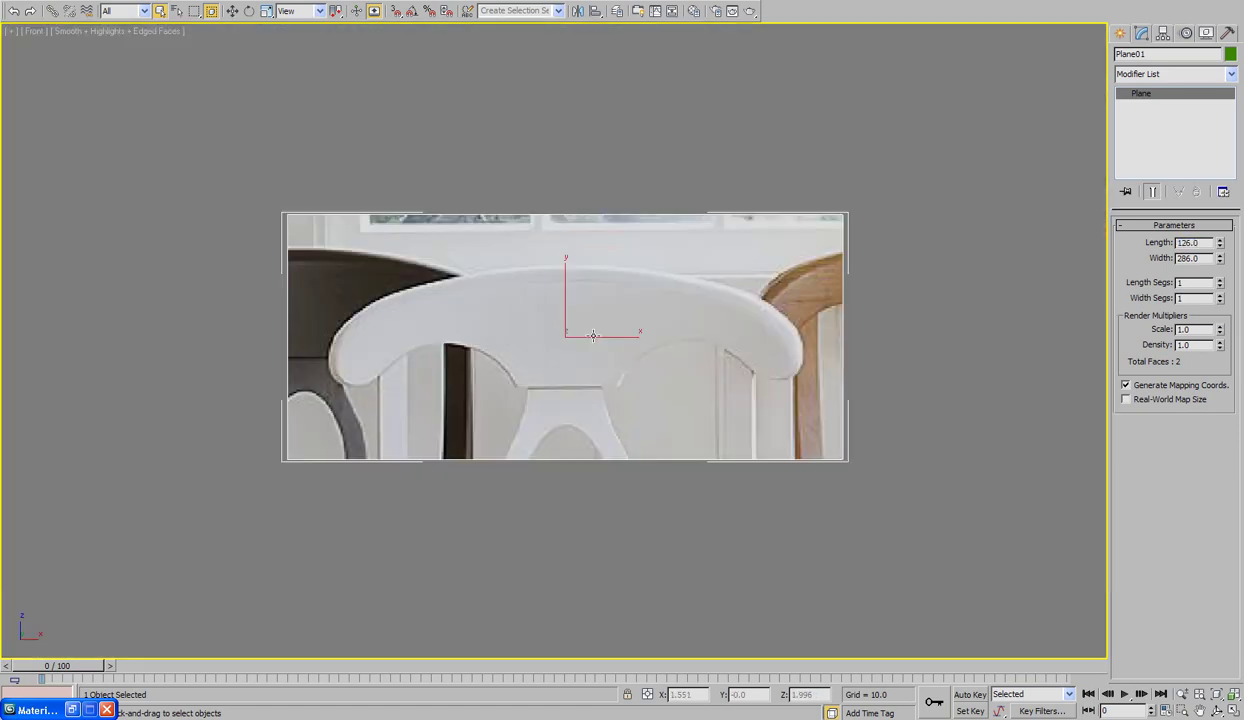
scroll(583, 330, up, 2)
scroll(580, 336, down, 2)
middle_drag(578, 336, 611, 344)
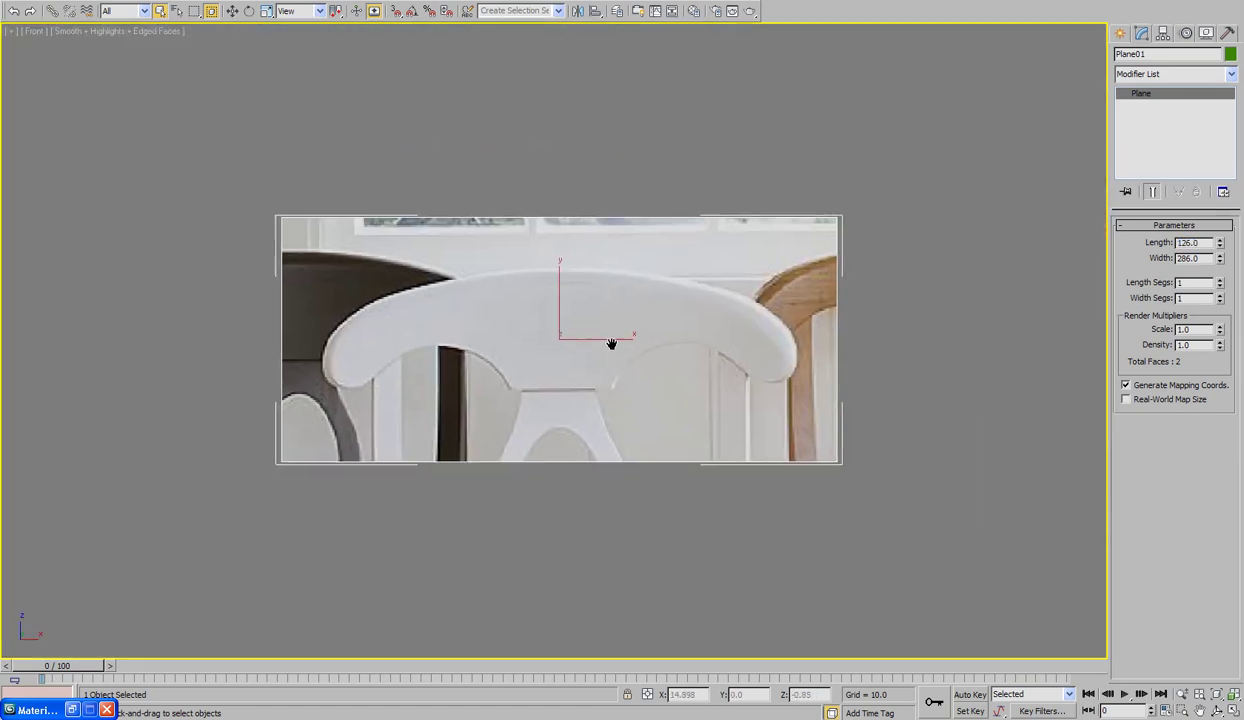
middle_drag(840, 380, 830, 376)
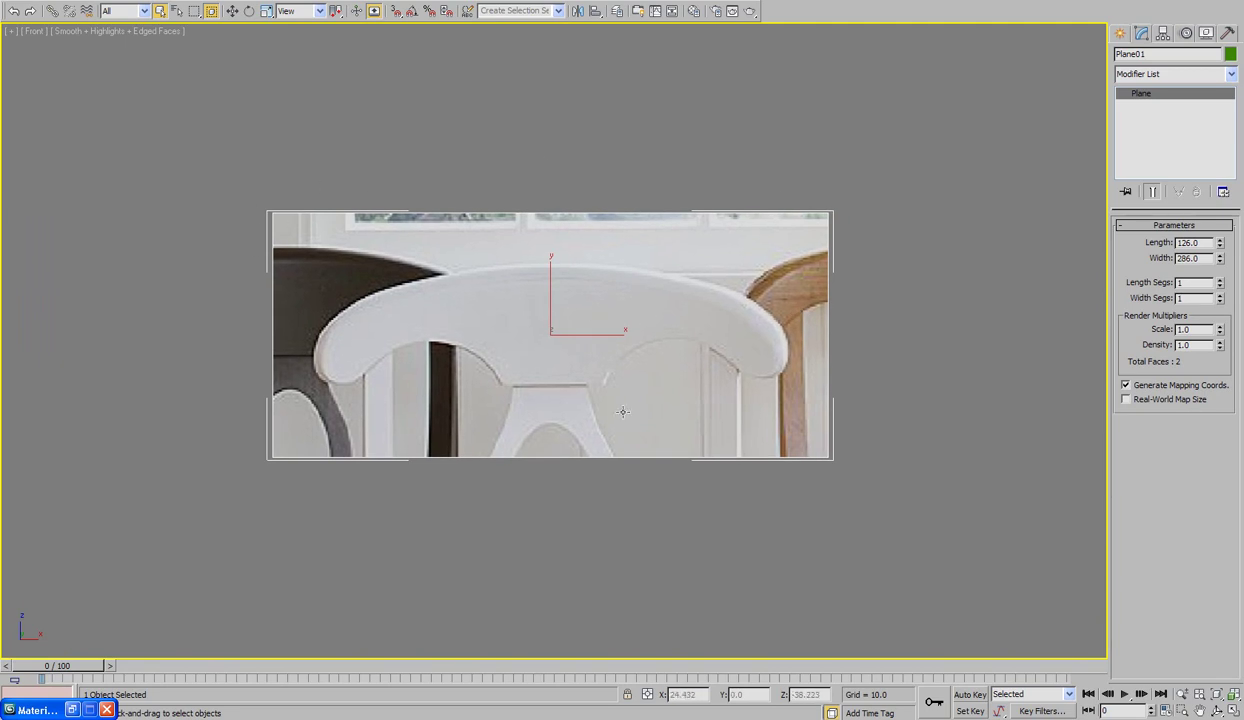
scroll(622, 411, down, 1)
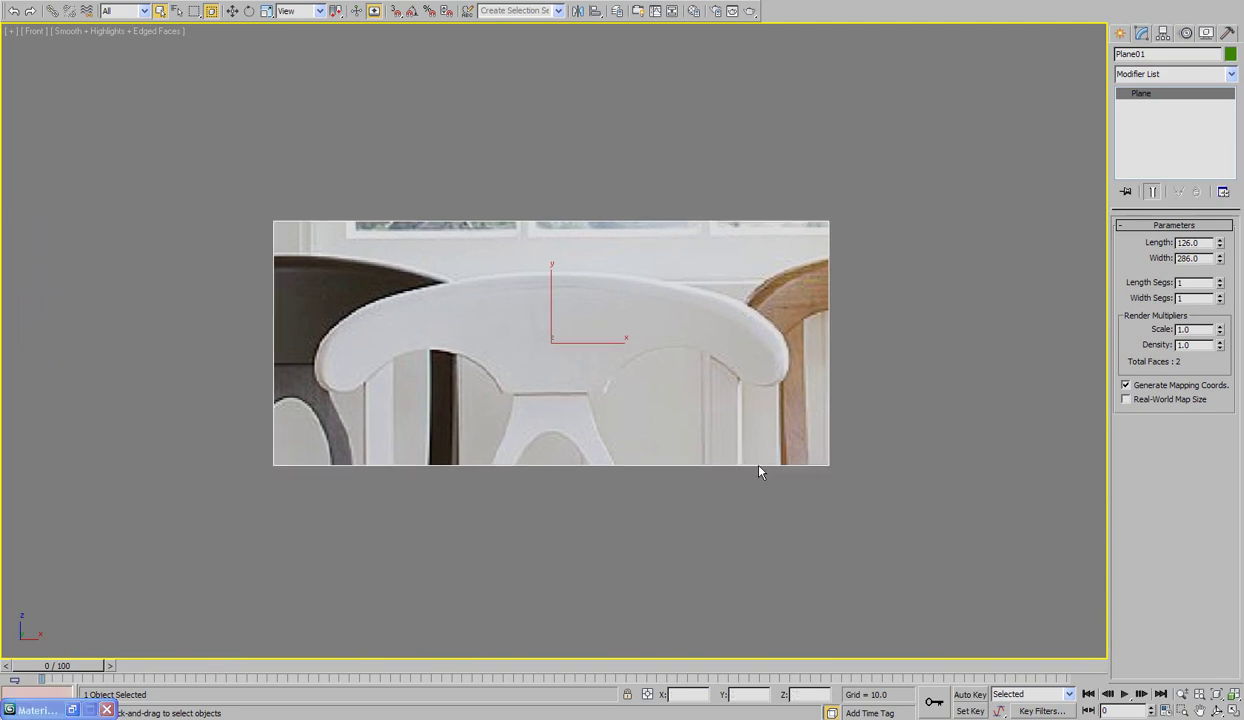
scroll(737, 452, down, 1)
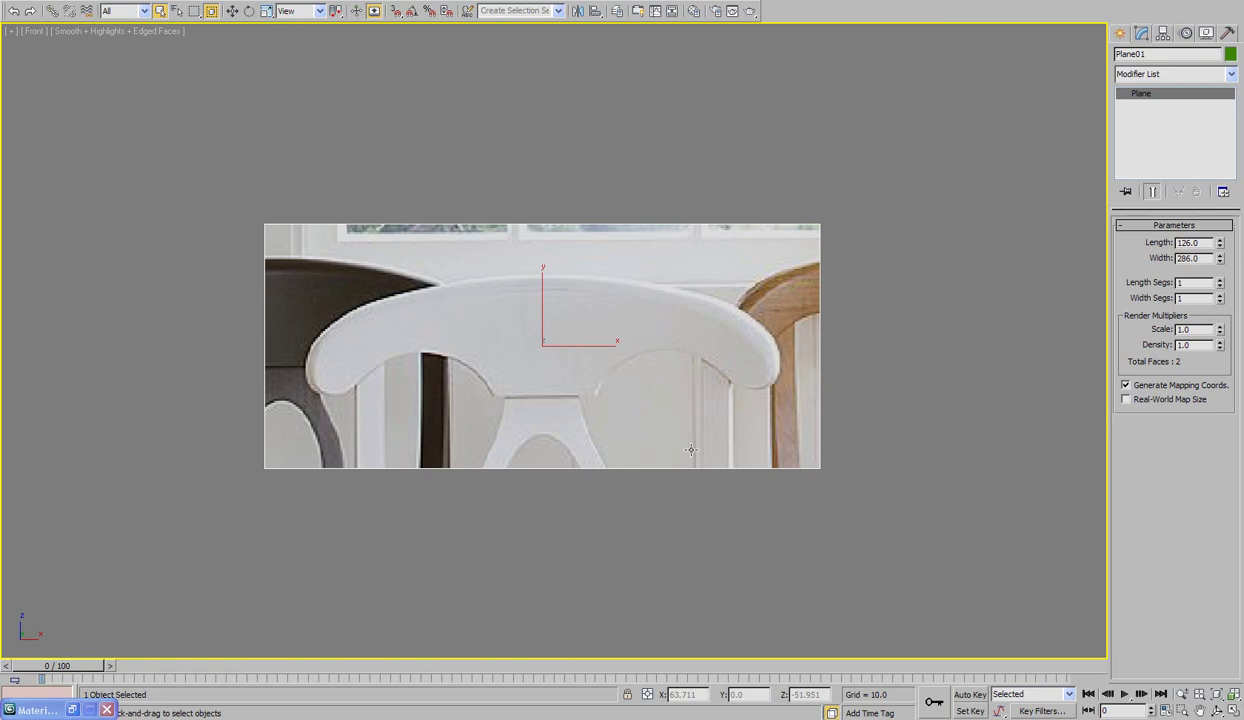
Move the chair reference plane back to Y 319.444 in Top view, then return to the recentred Front view
key(t)
scroll(700, 410, down, 4)
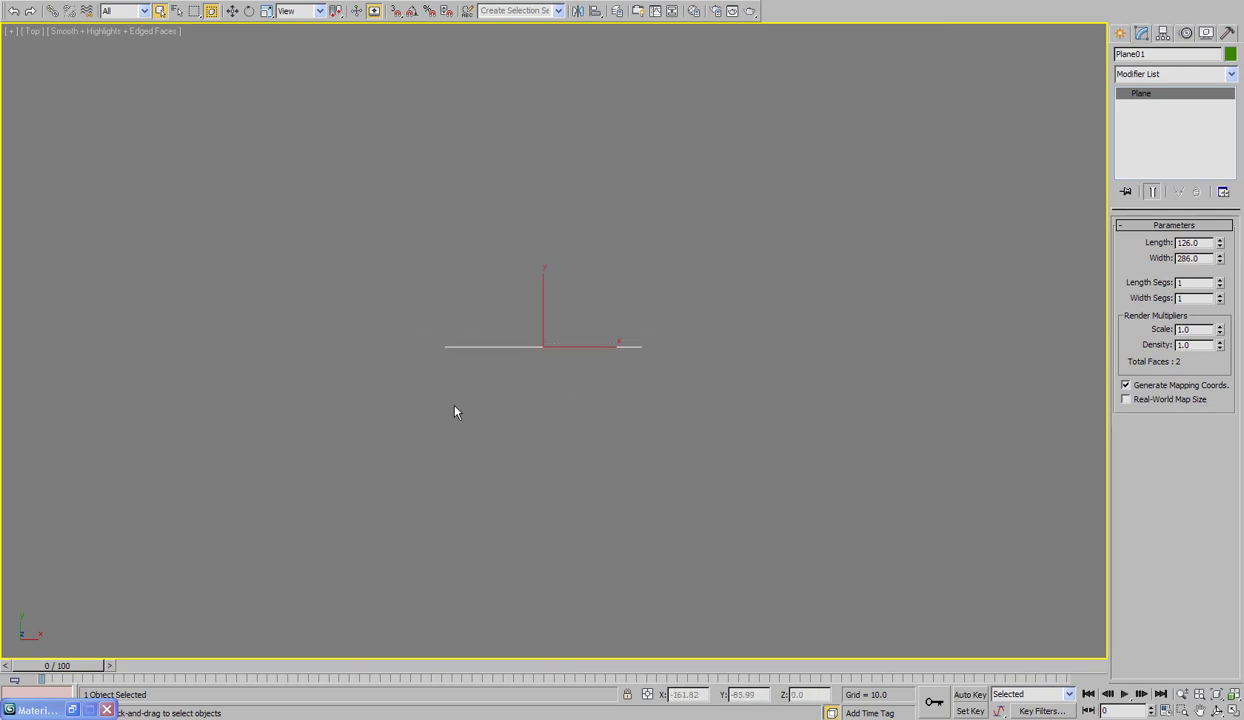
scroll(551, 422, down, 2)
right_click(591, 408)
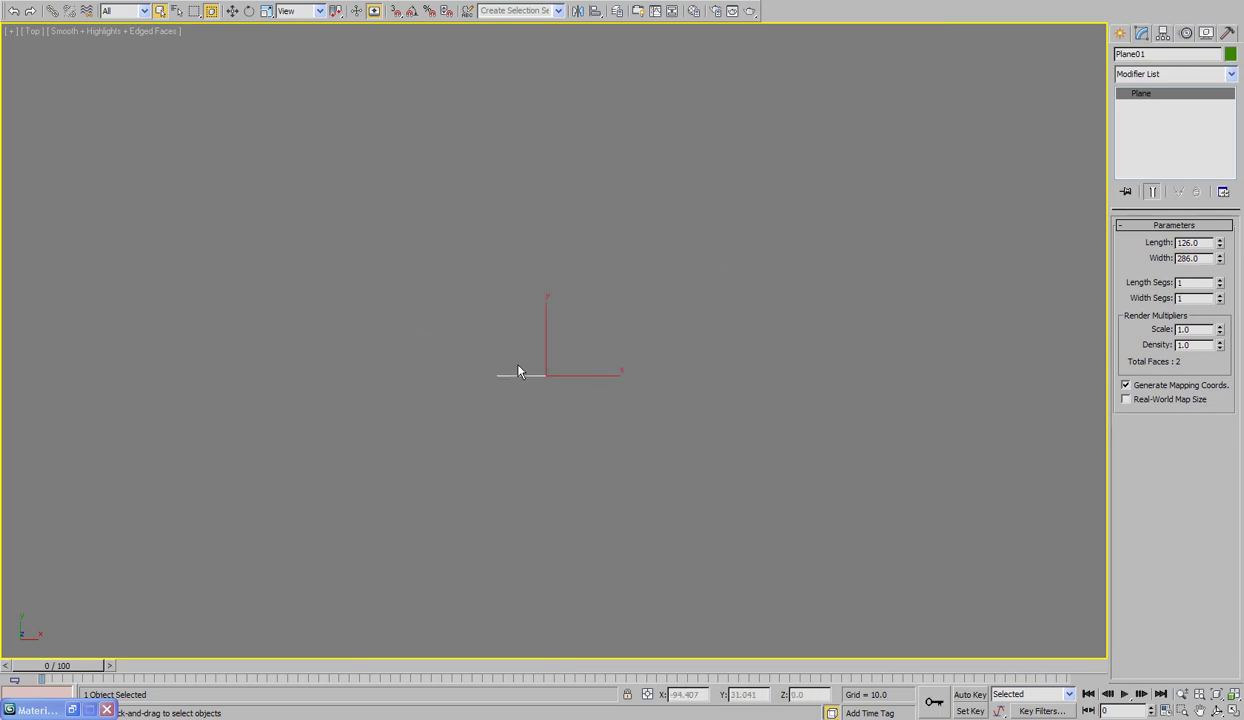
key(w)
drag(546, 337, 547, 228)
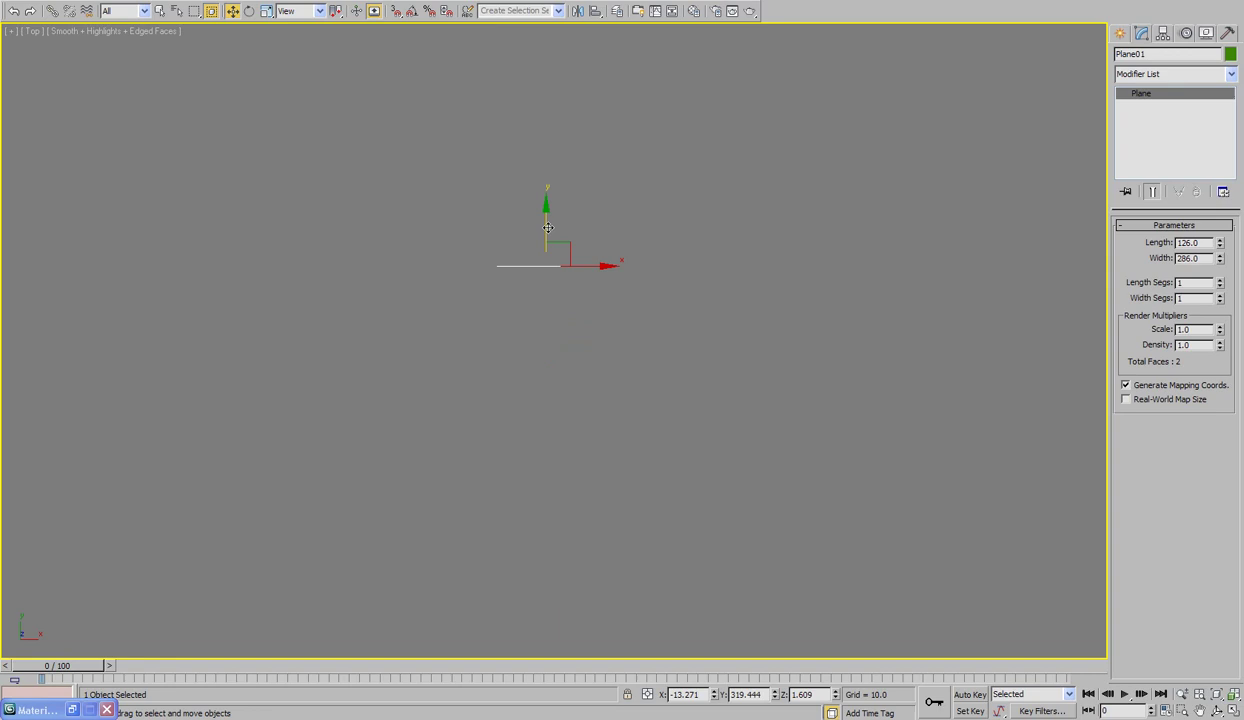
key(f)
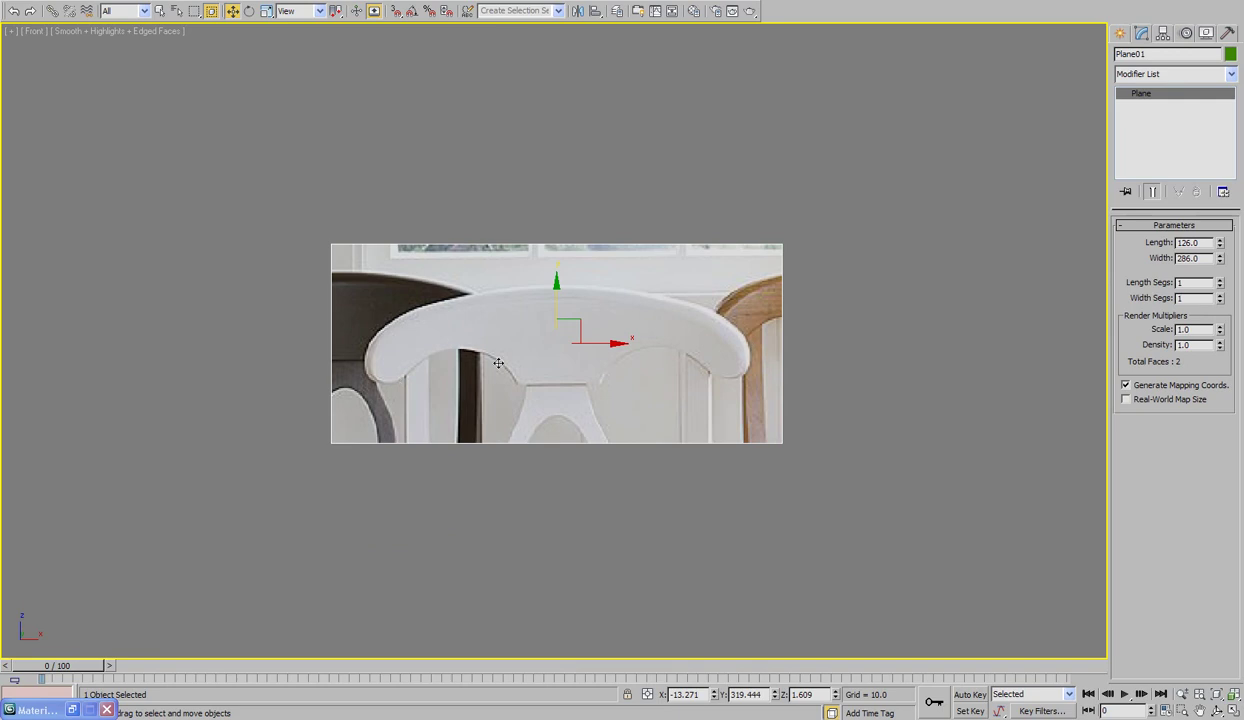
middle_drag(570, 385, 555, 383)
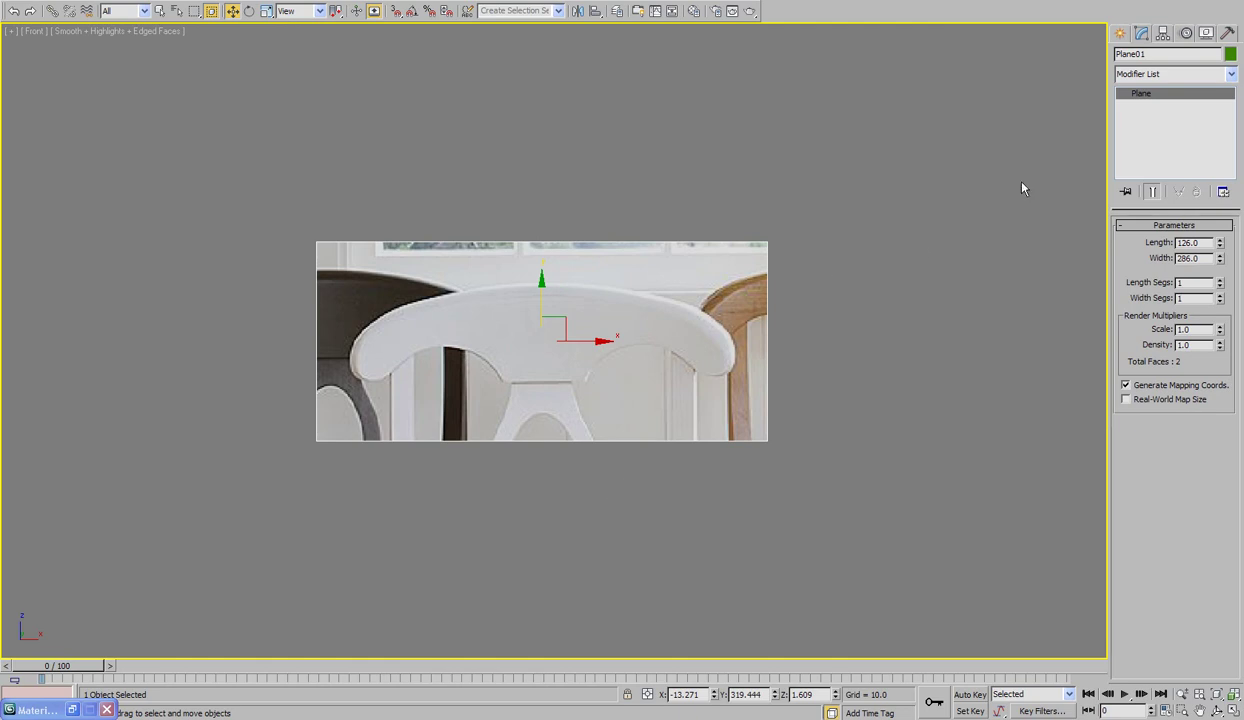
Draw a Line spline from the backrest's top centre, around the right end, back along the underside
click(1122, 36)
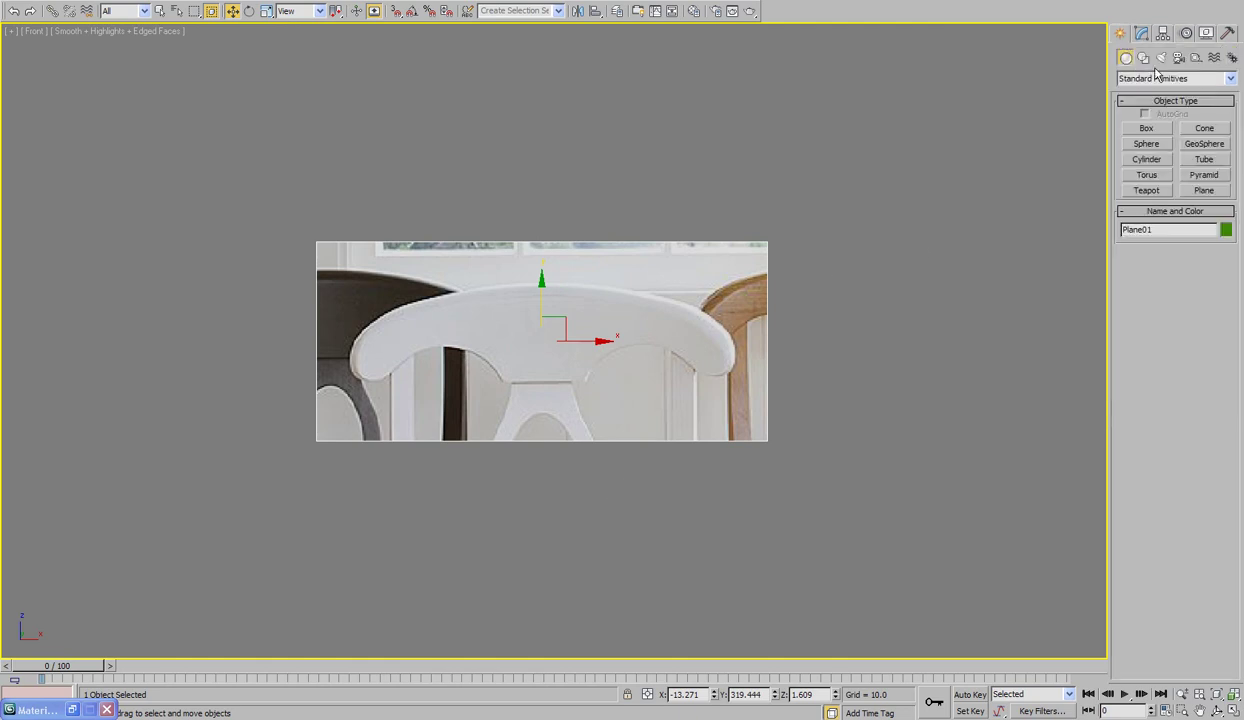
click(1142, 58)
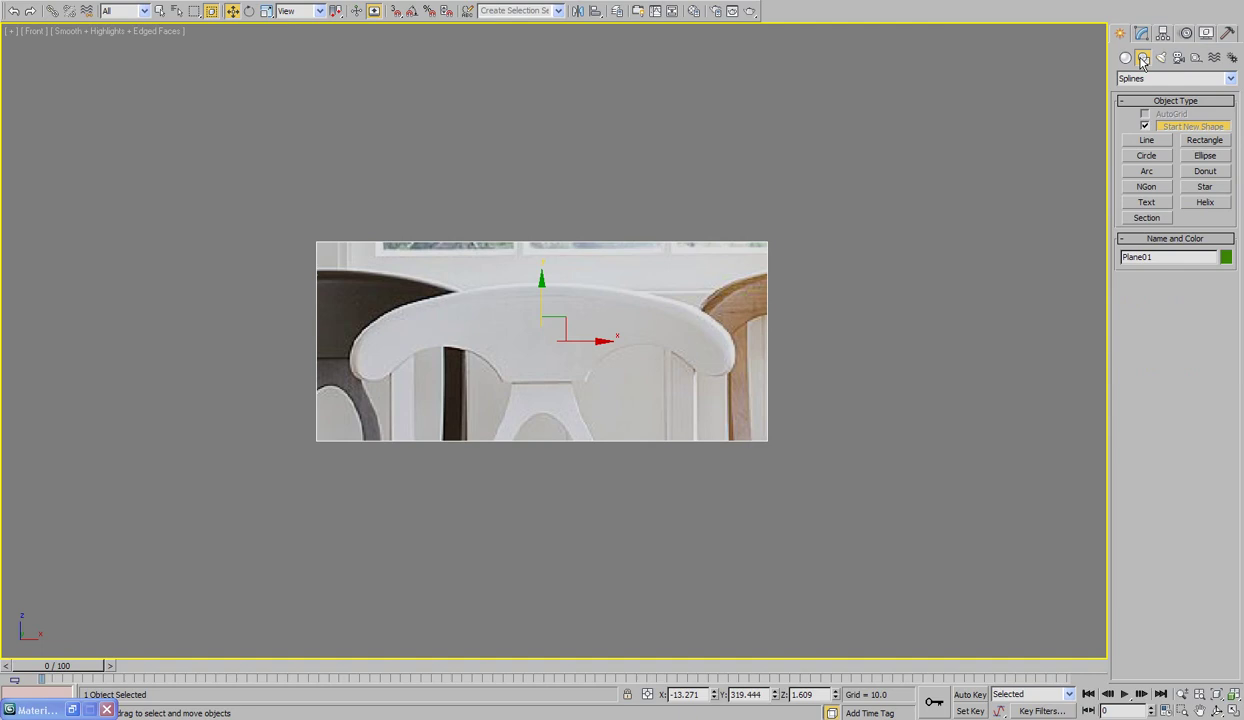
click(1146, 141)
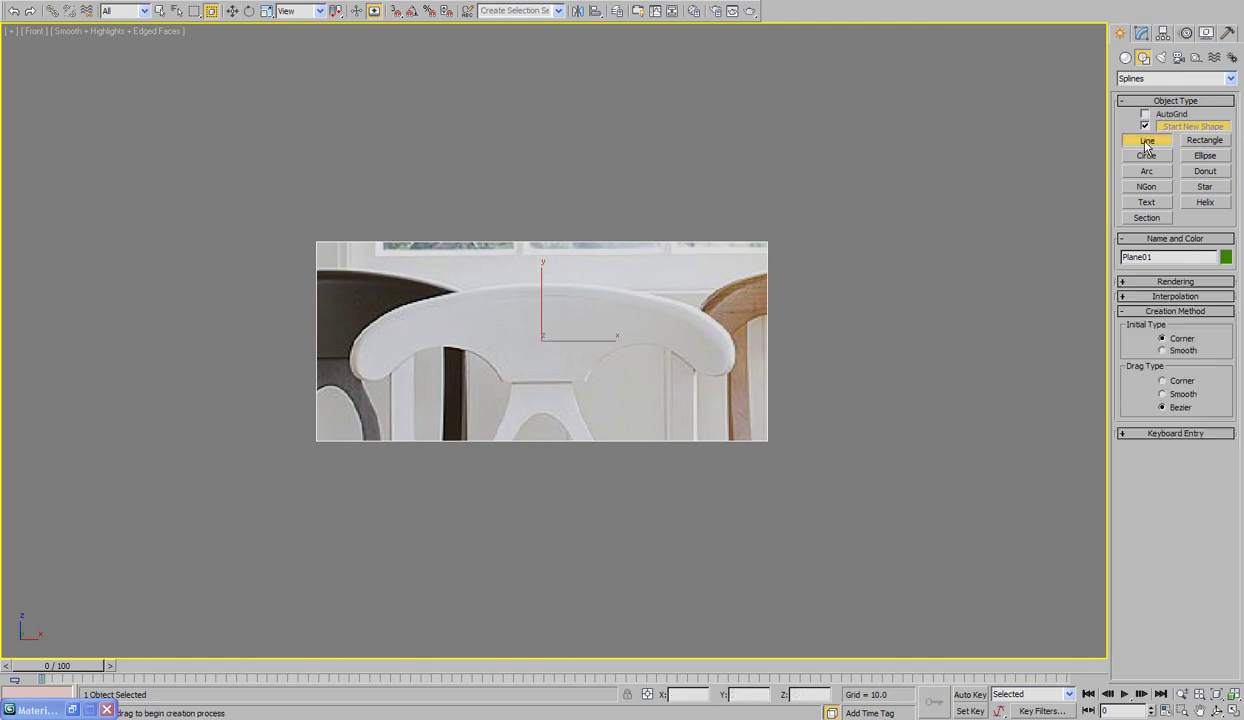
click(543, 281)
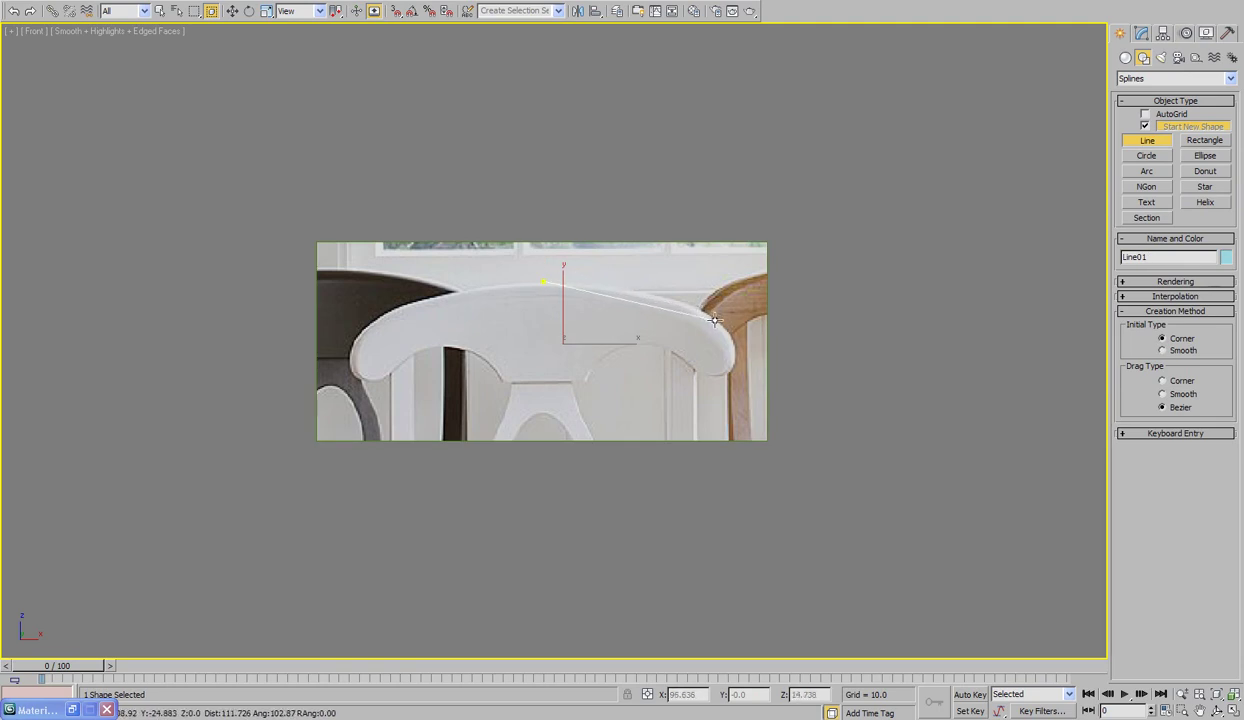
drag(722, 327, 777, 366)
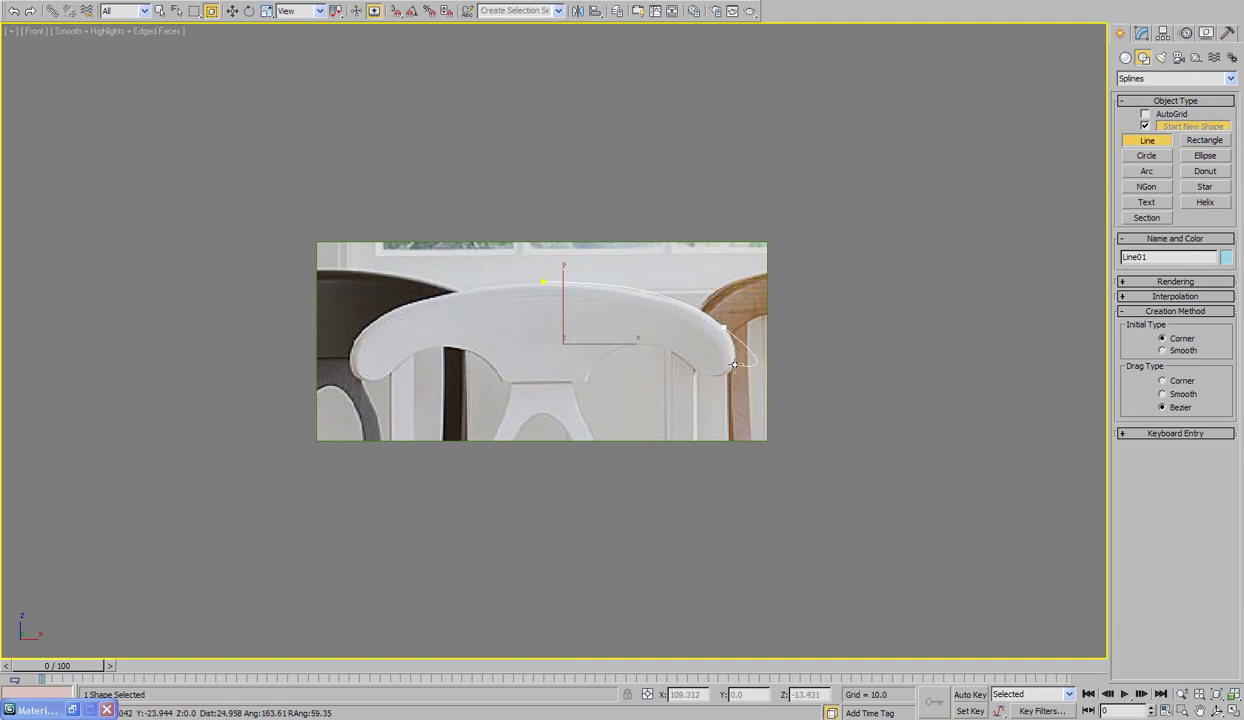
click(729, 371)
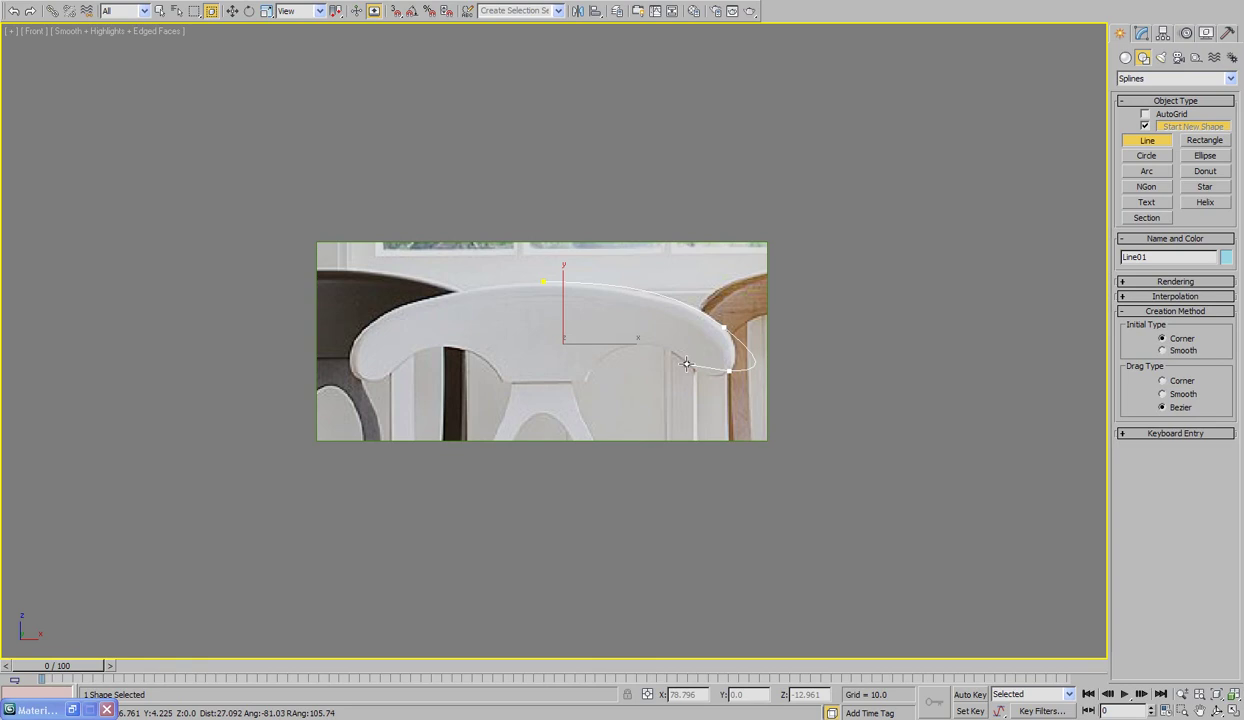
click(687, 365)
click(626, 348)
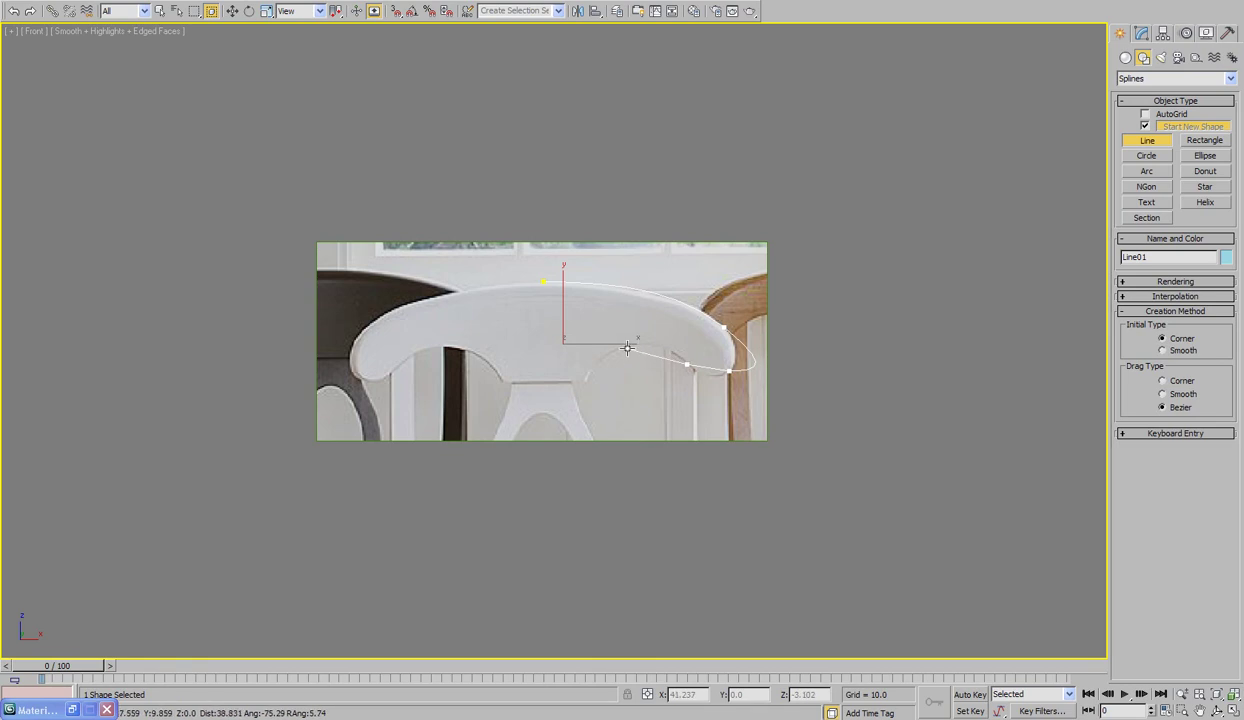
click(585, 380)
right_click(585, 380)
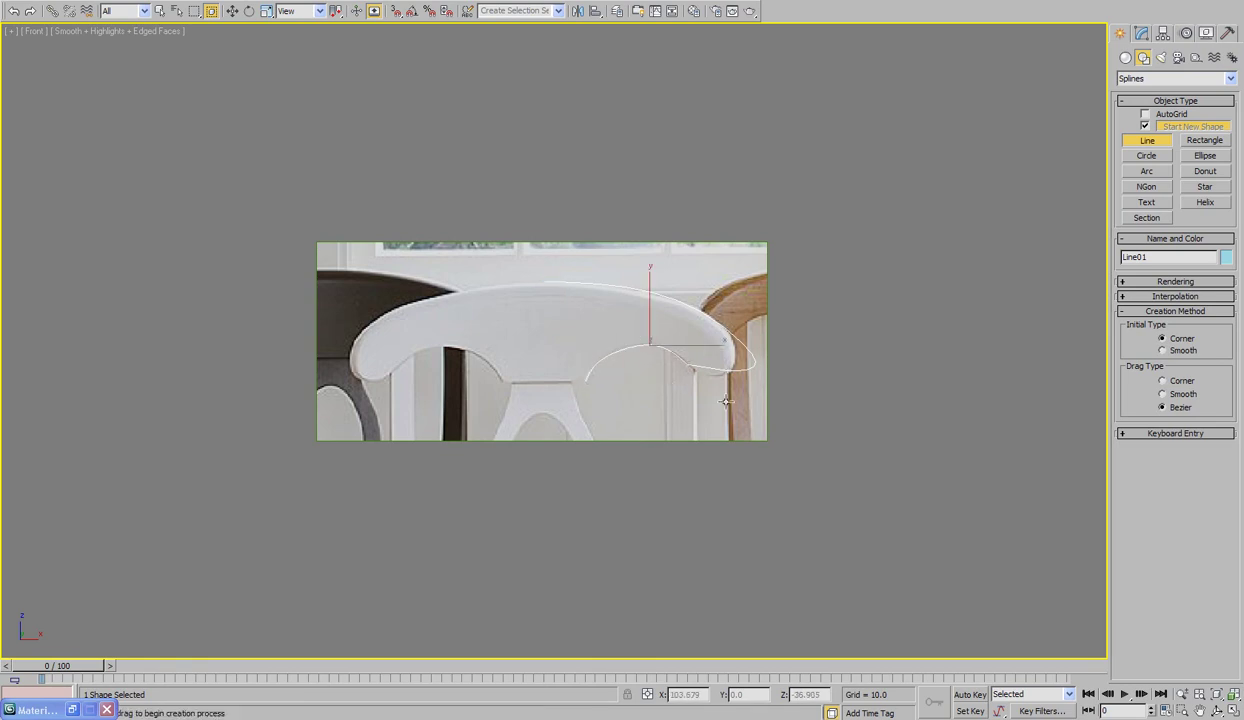
Frame the traced line and enter its Vertex sub-object level in the Modify panel
scroll(639, 298, up, 2)
middle_drag(718, 409, 688, 402)
scroll(688, 402, up, 2)
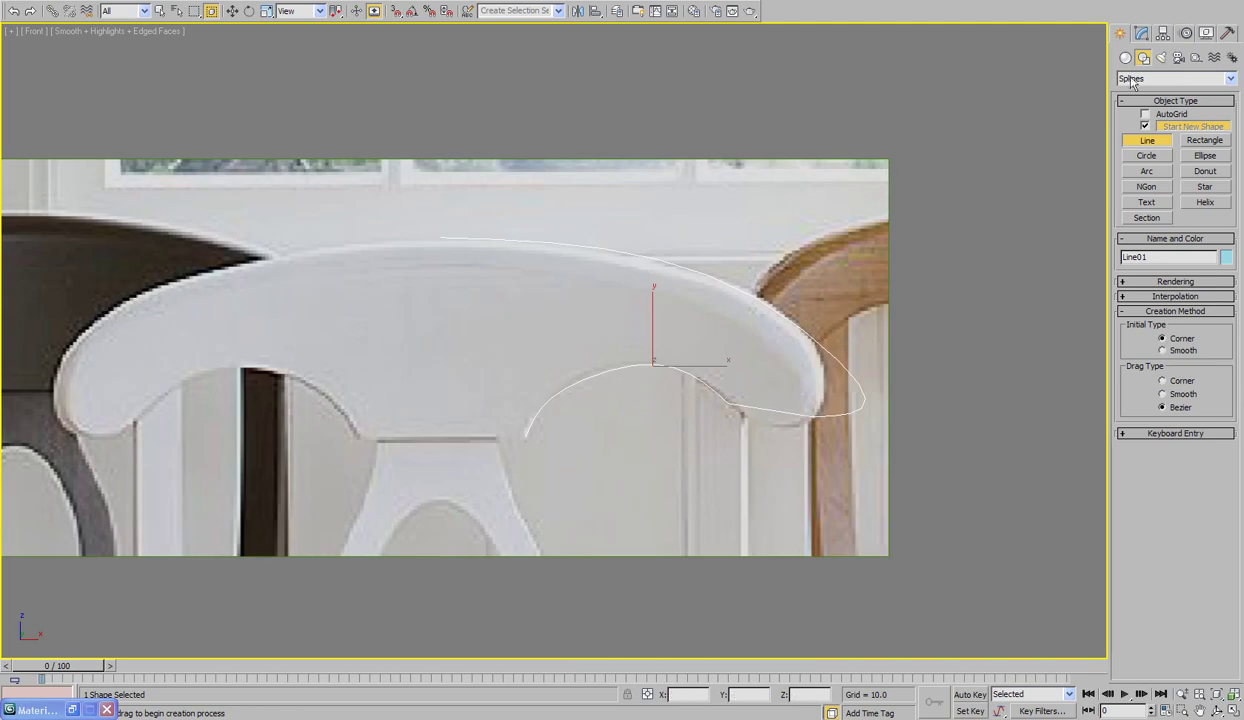
click(1145, 35)
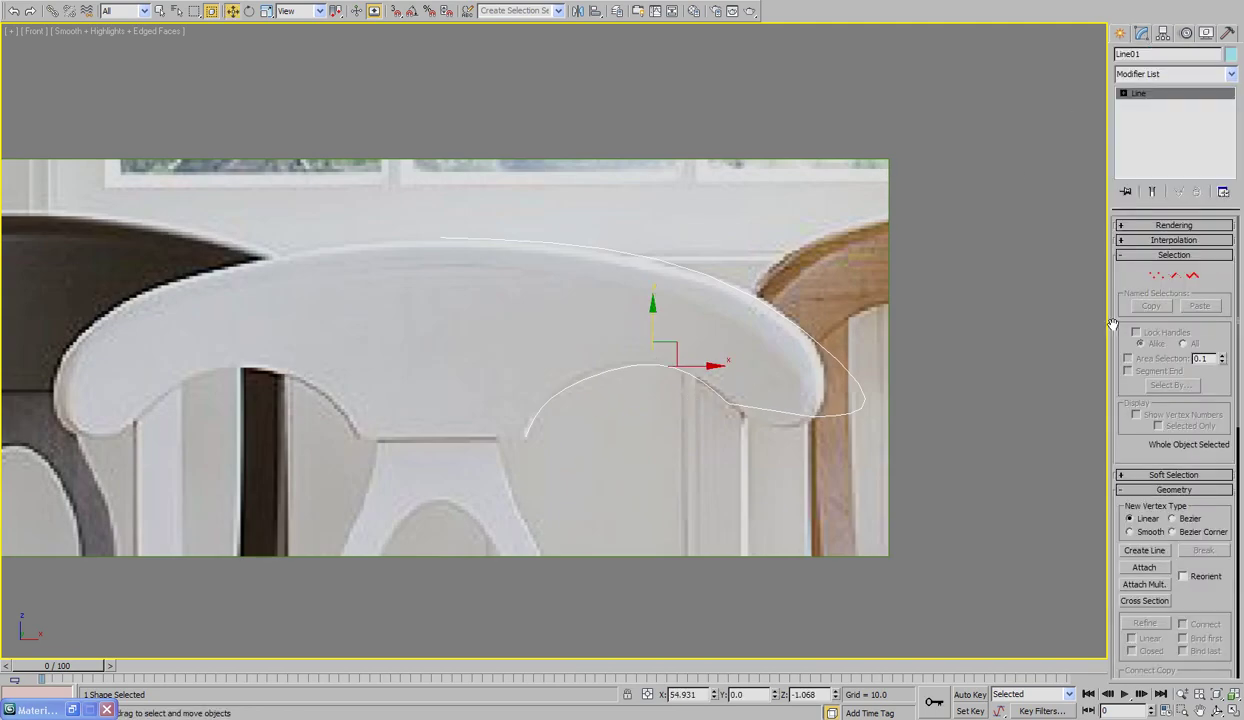
click(1156, 275)
middle_drag(898, 346, 874, 320)
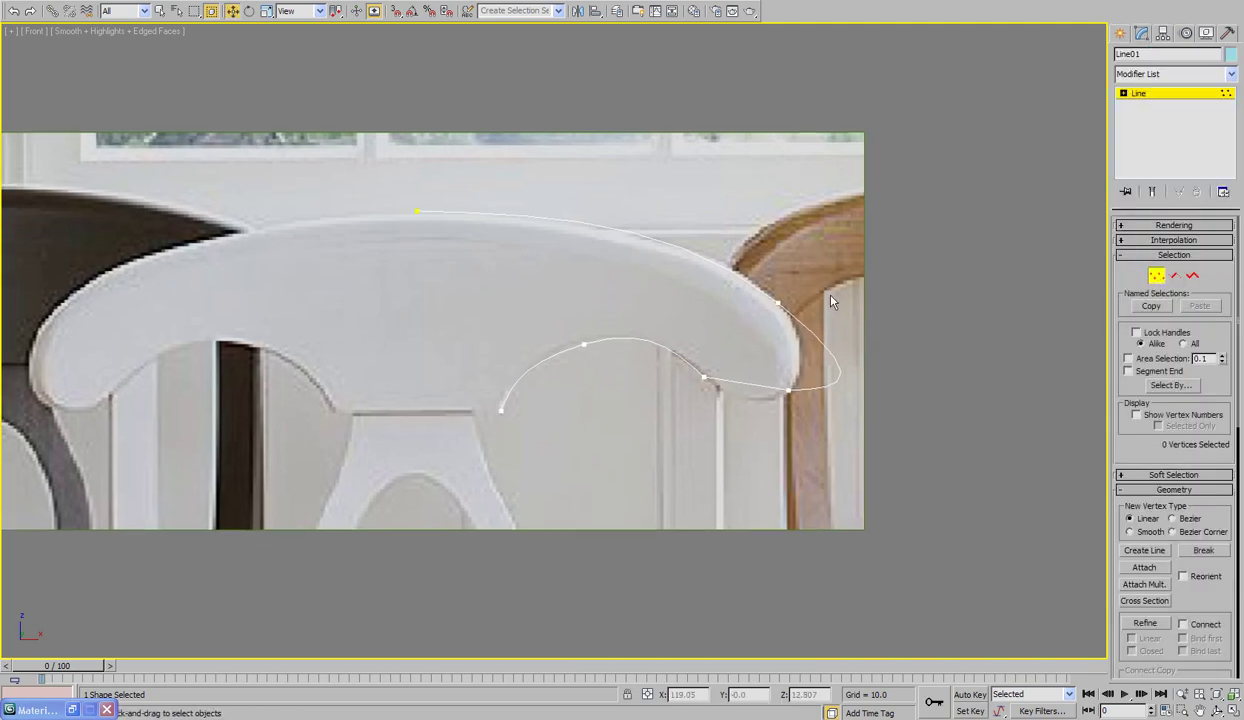
Make the lower right vertex a Bezier corner and adjust the right-end handles to fit the rail
click(783, 390)
right_click(830, 381)
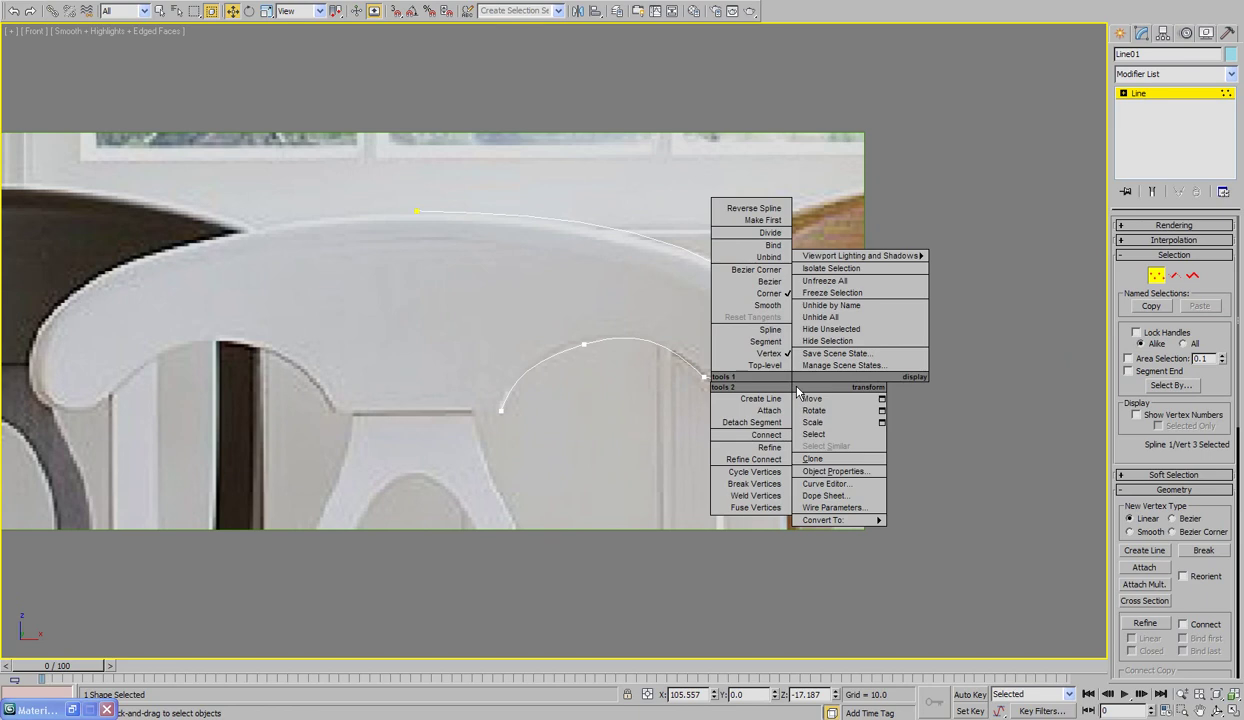
click(758, 268)
drag(758, 388, 755, 415)
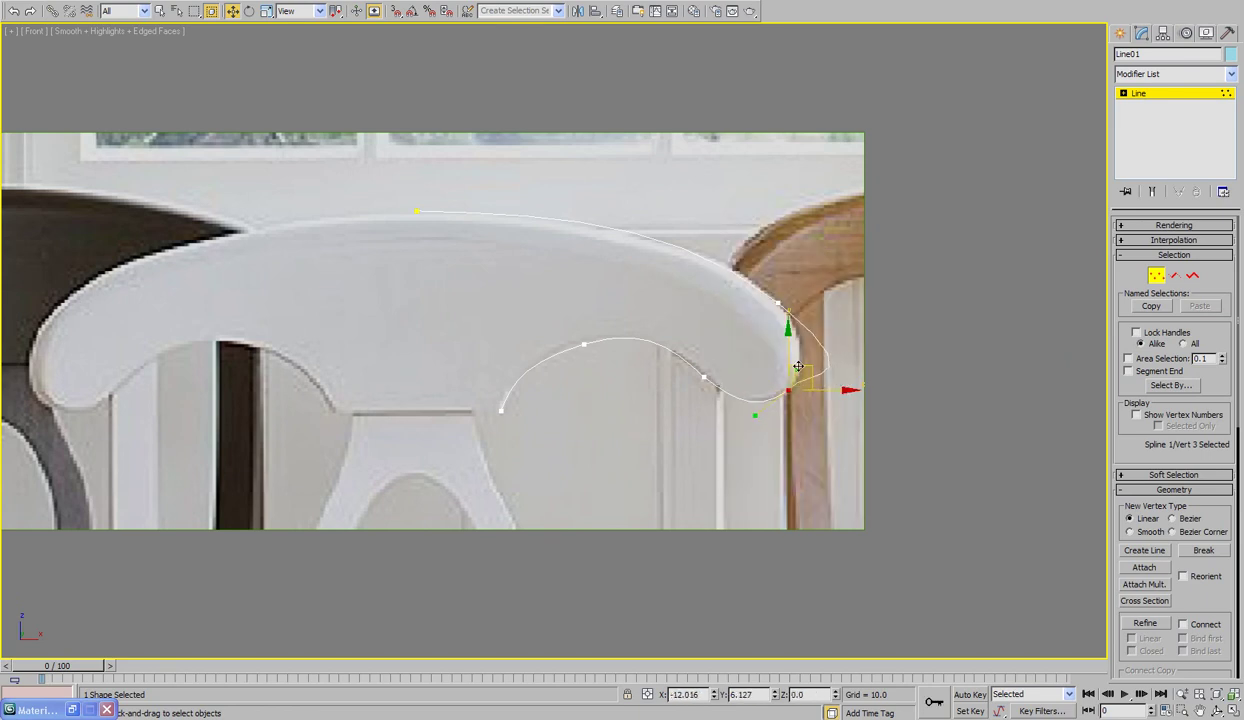
click(778, 302)
drag(881, 386, 812, 364)
click(788, 392)
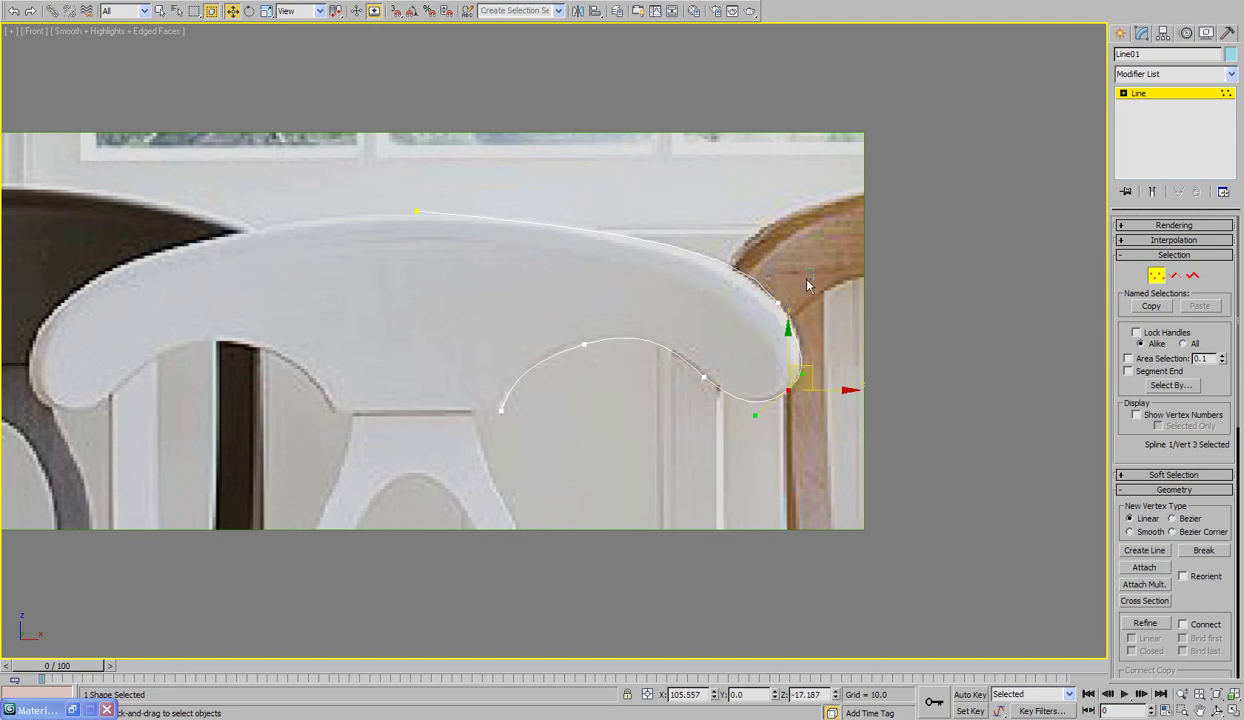
click(780, 302)
mouse_move(742, 244)
mouse_down()
mouse_move(735, 262)
mouse_move(745, 254)
mouse_up()
Make the top centre vertex a Bezier corner following the top rail, and refine the right-end vertex
drag(444, 186, 370, 247)
drag(375, 162, 443, 243)
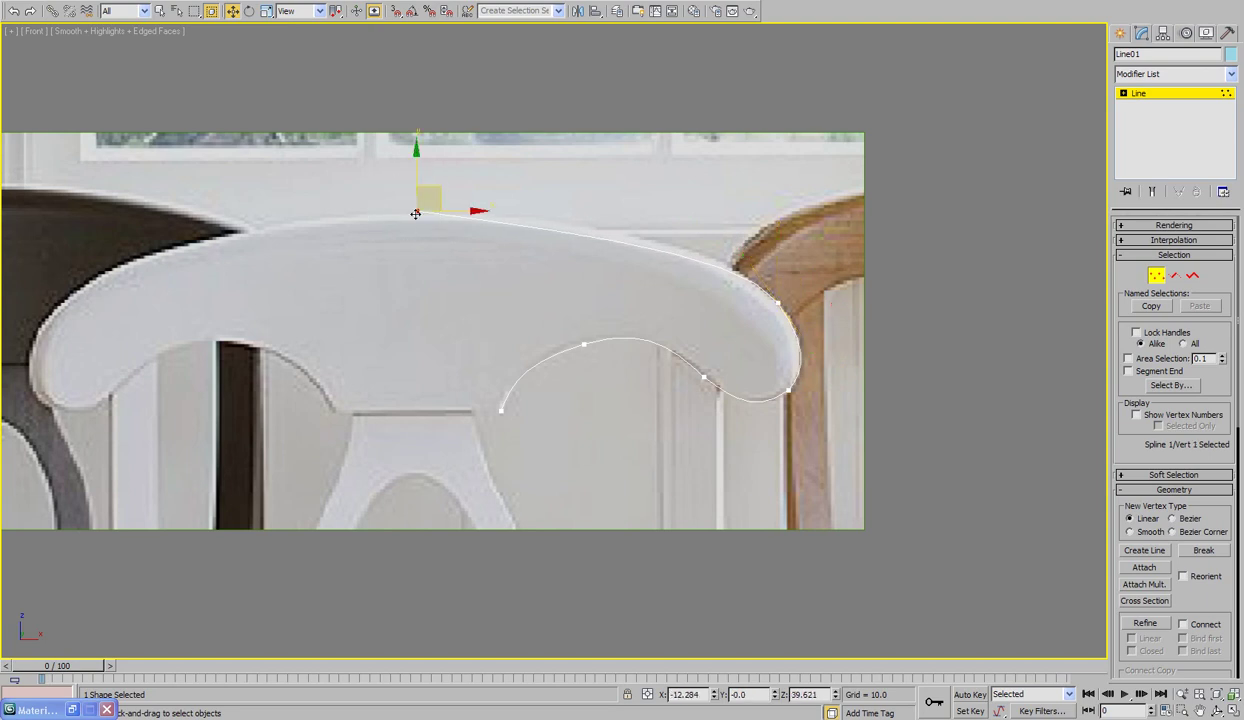
right_click(415, 214)
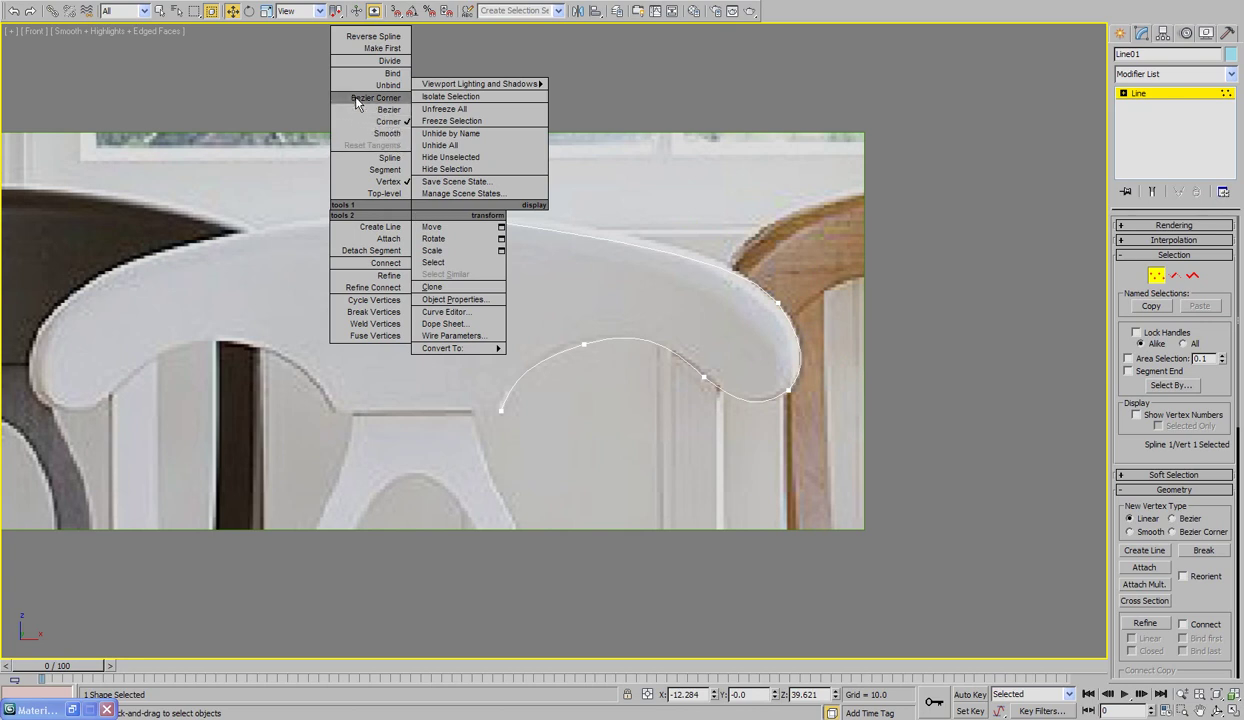
click(386, 98)
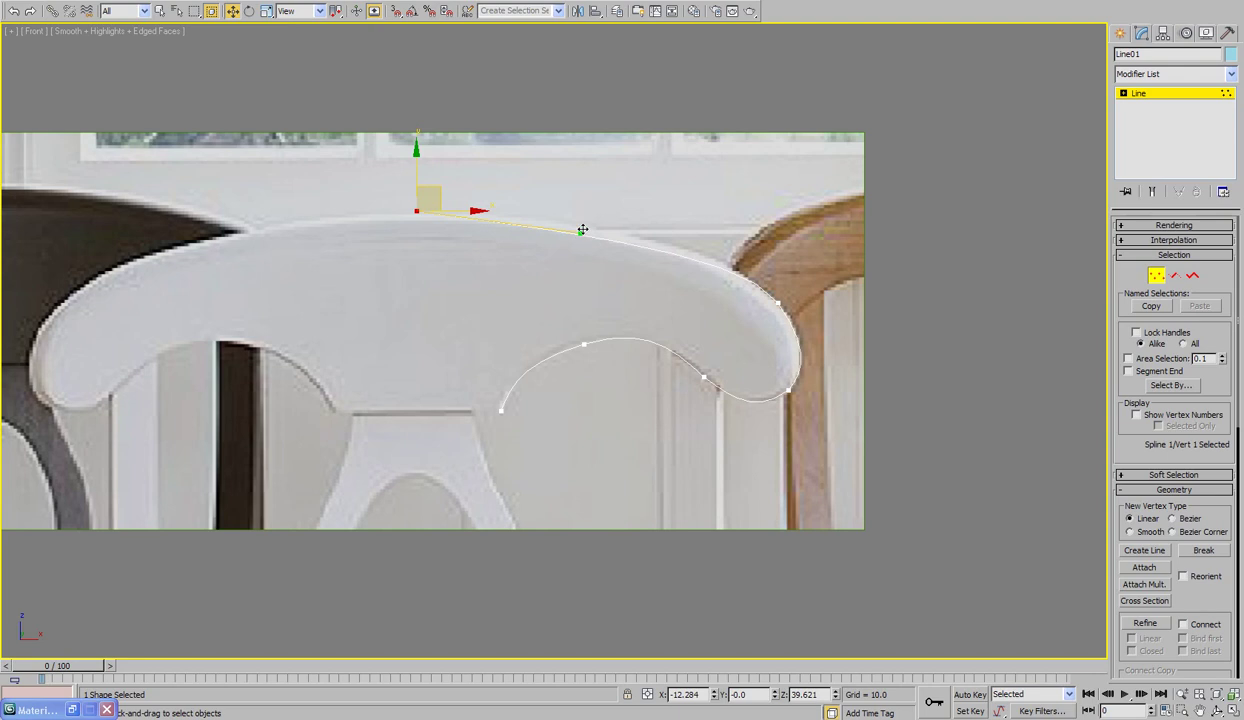
mouse_move(582, 229)
mouse_down()
mouse_move(569, 175)
mouse_move(640, 215)
mouse_move(580, 239)
mouse_move(563, 133)
mouse_move(583, 244)
mouse_move(578, 169)
mouse_move(589, 183)
mouse_move(590, 221)
mouse_move(569, 103)
mouse_move(582, 208)
mouse_up()
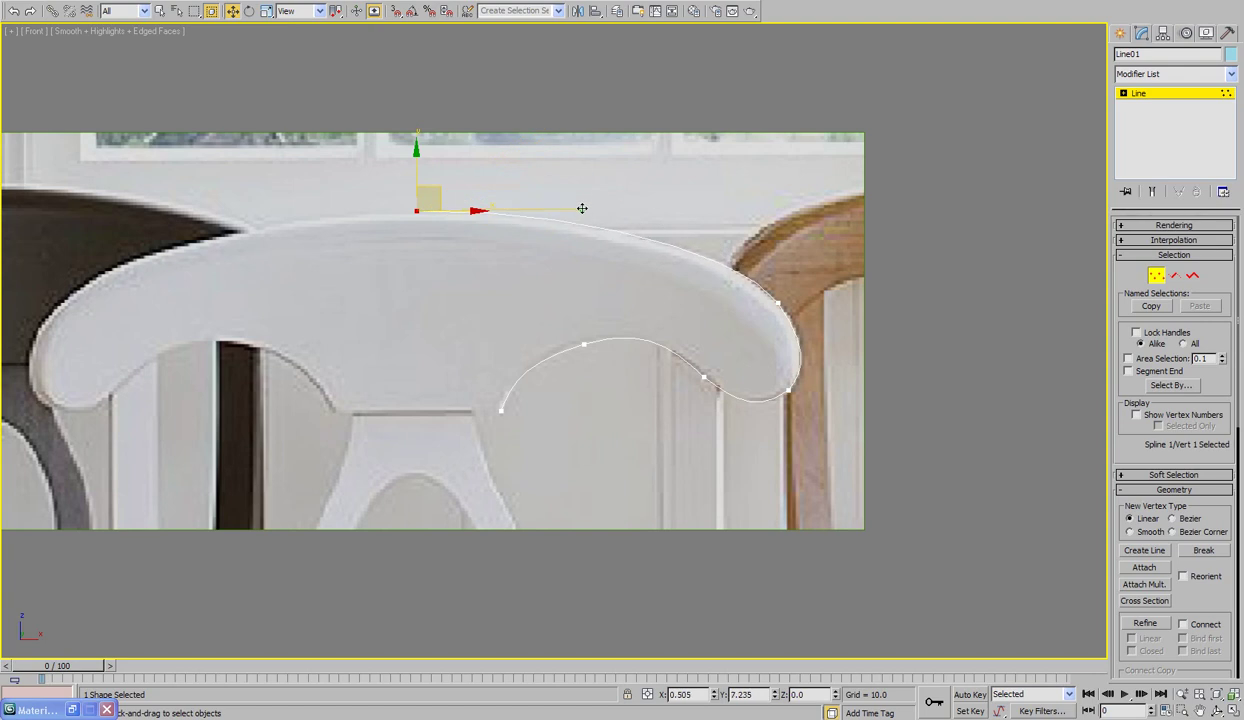
click(777, 300)
drag(742, 259, 733, 248)
mouse_move(783, 290)
mouse_down()
mouse_move(770, 270)
mouse_move(740, 272)
mouse_move(792, 277)
mouse_up()
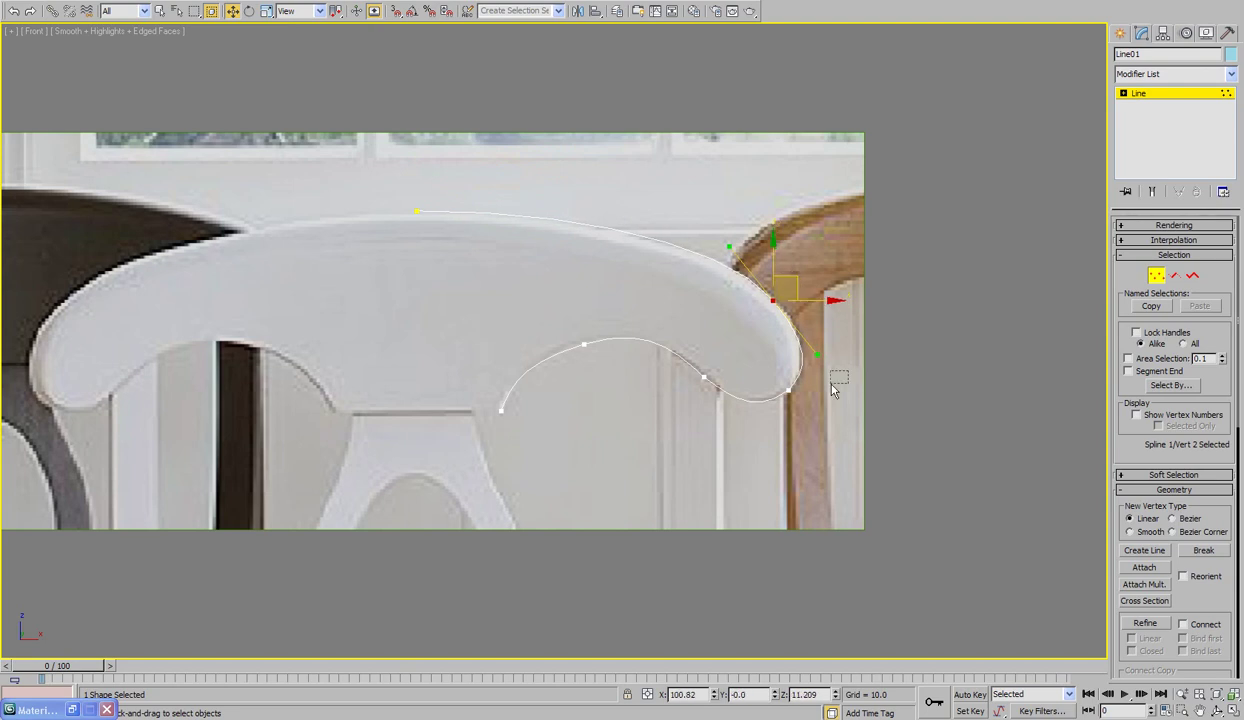
Convert the underside vertex to Bezier corner and reshape the curve along the backrest's lower edge
click(788, 390)
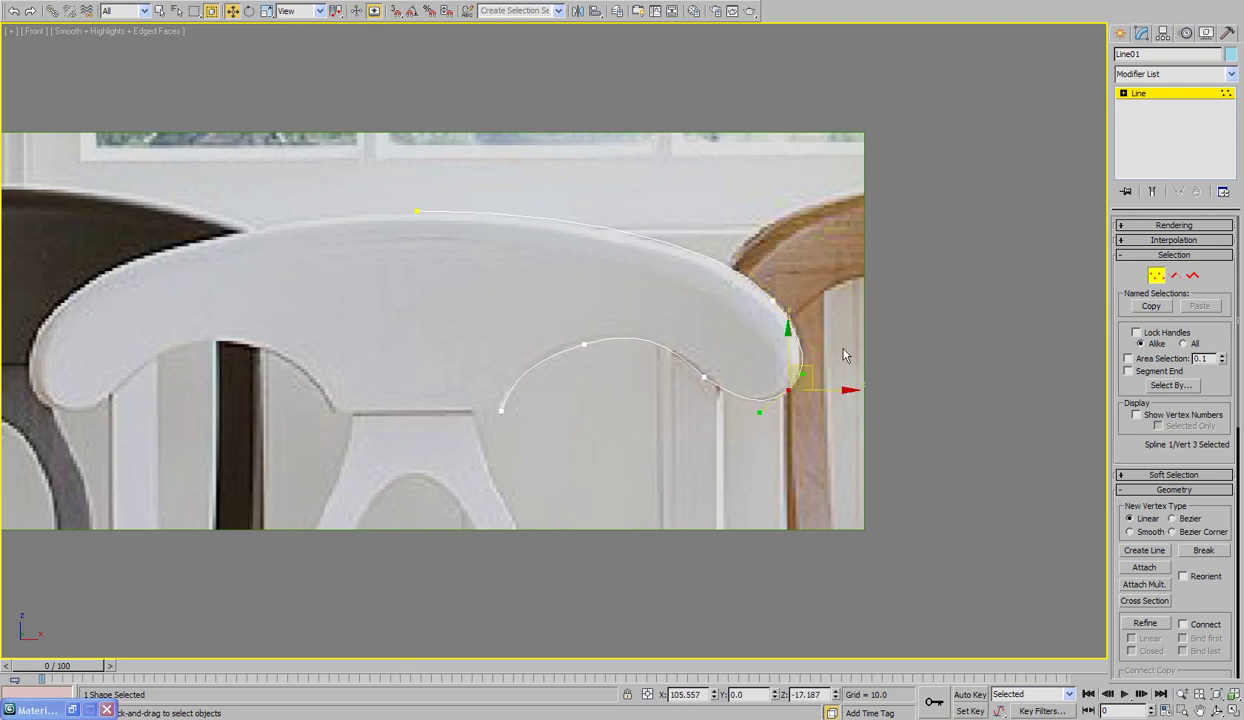
click(704, 378)
right_click(699, 384)
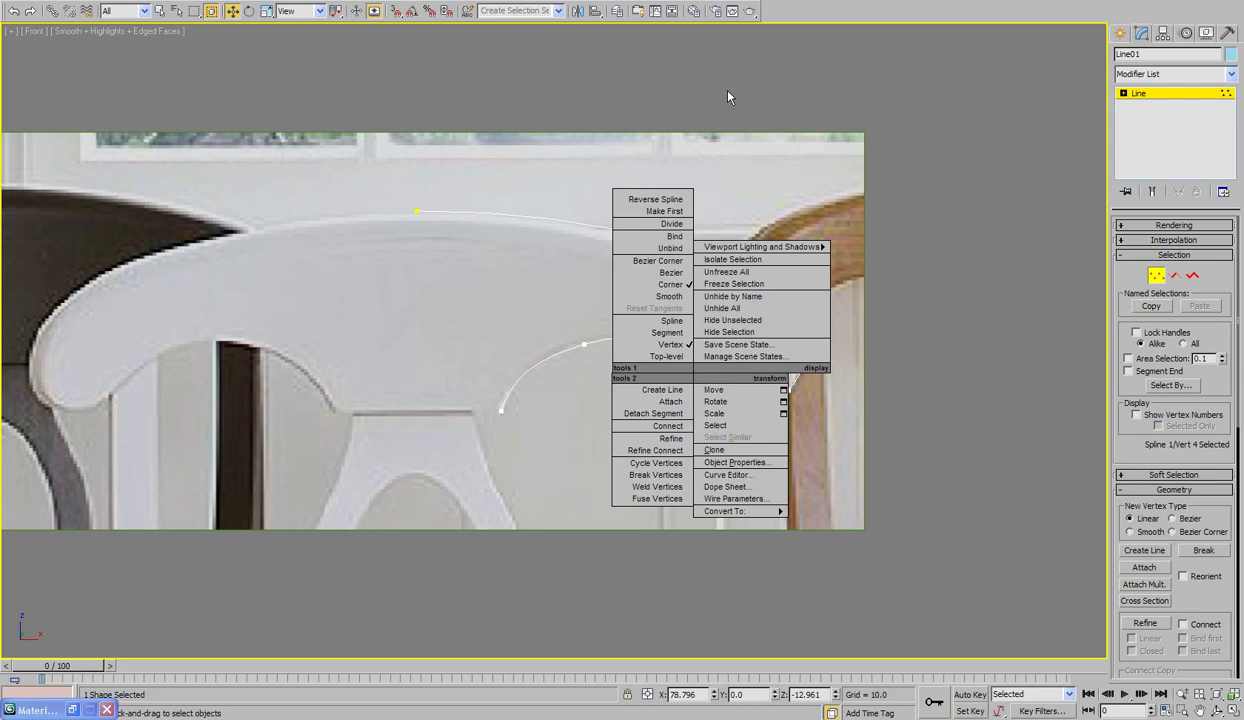
key(Escape)
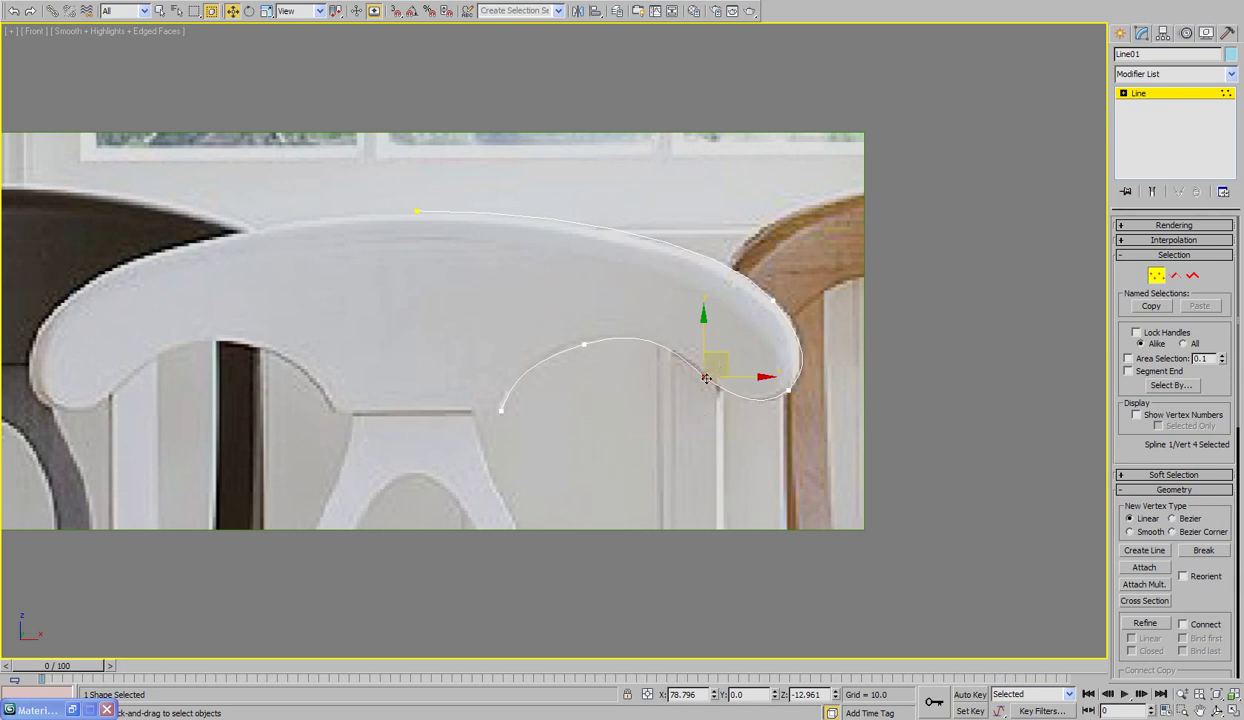
right_click(704, 370)
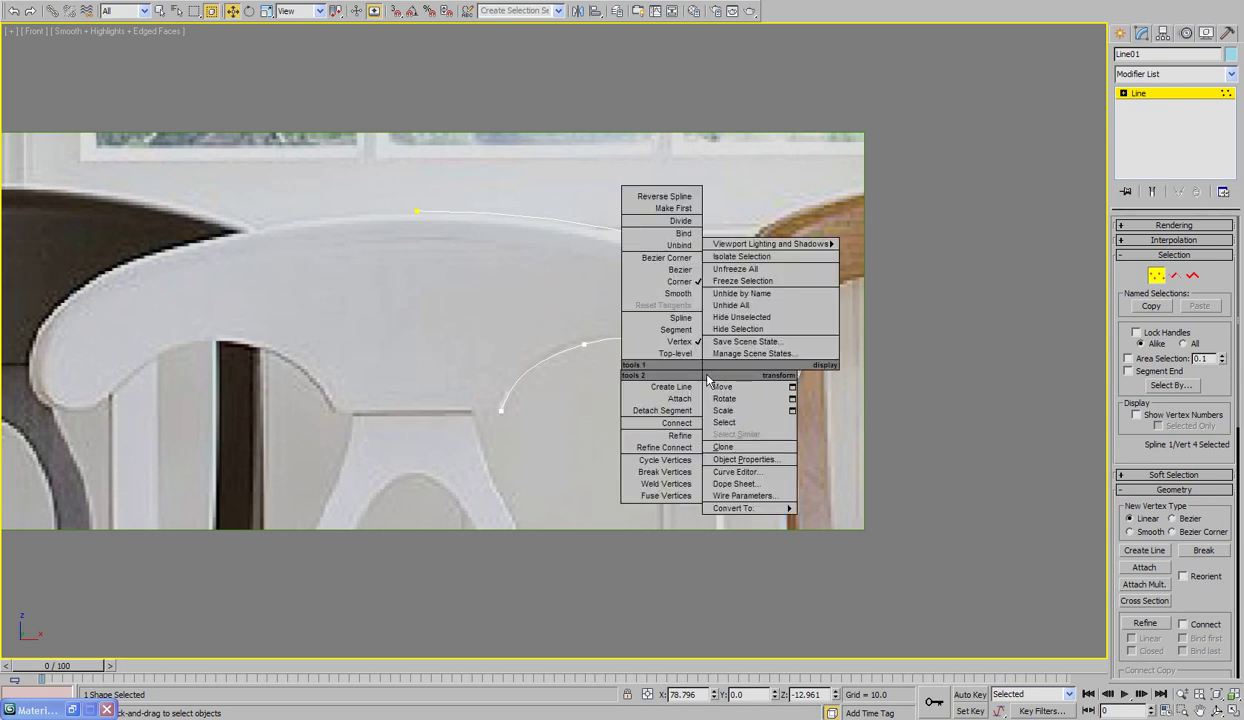
click(672, 261)
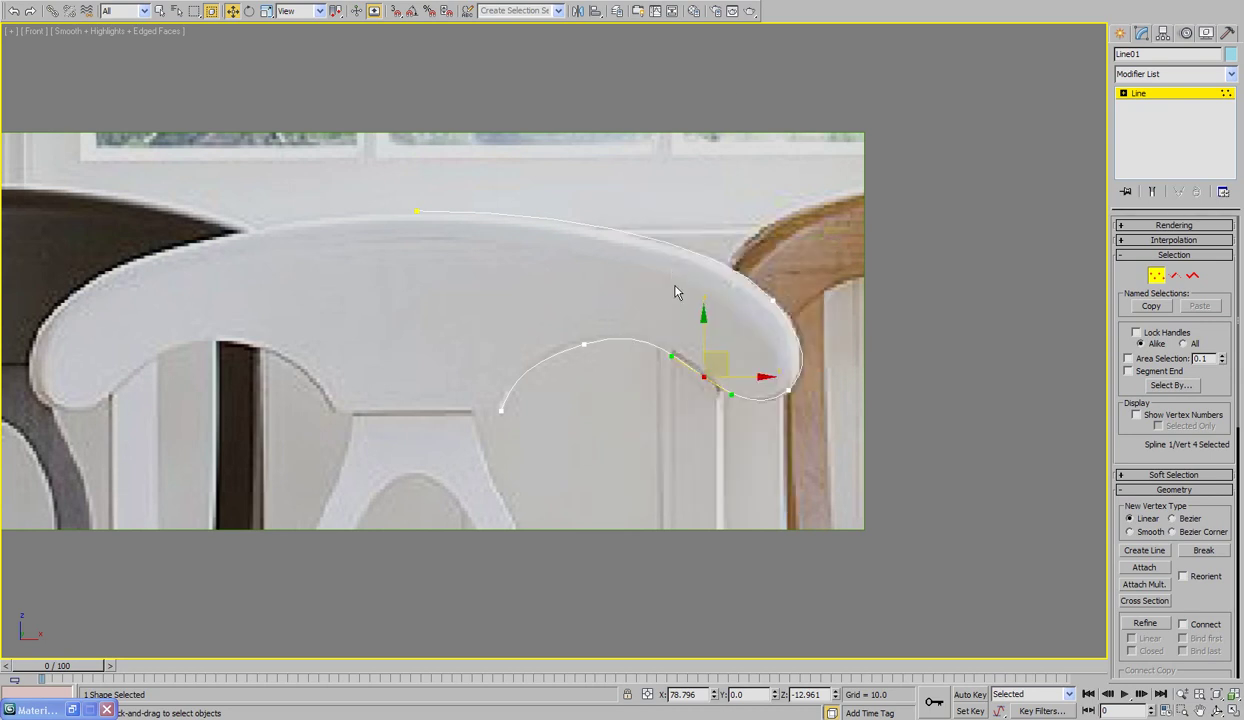
drag(670, 354, 676, 352)
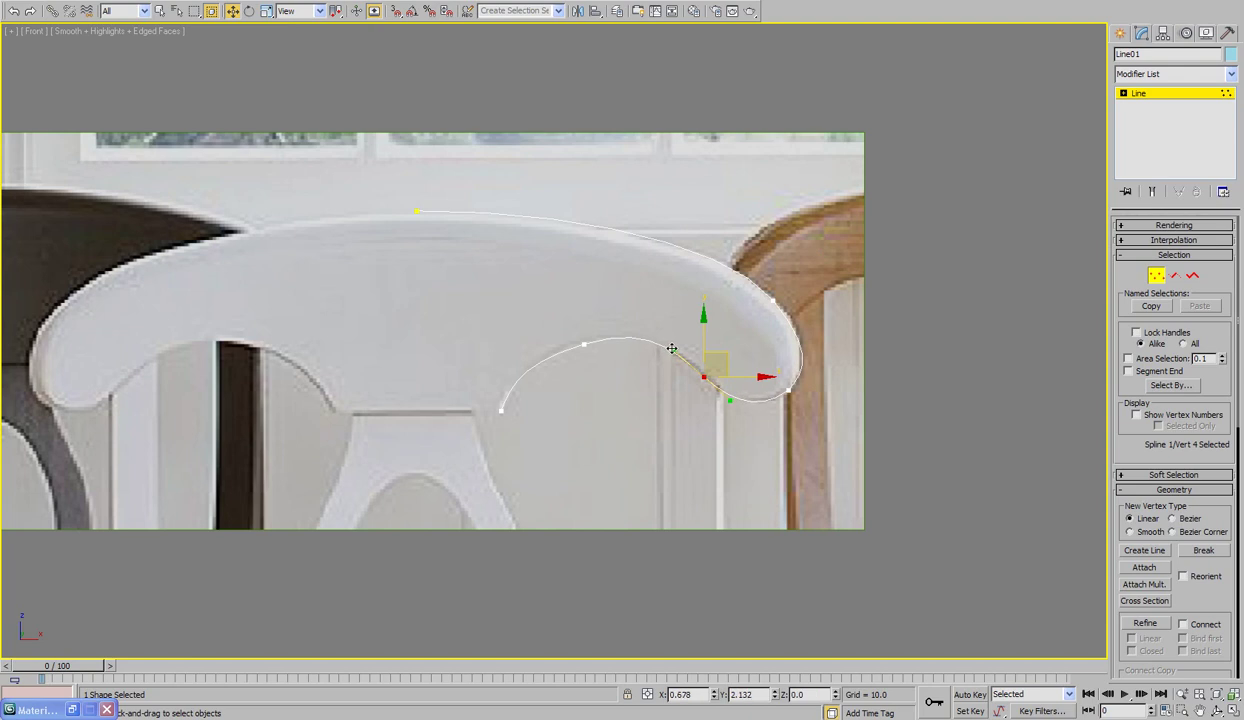
click(584, 344)
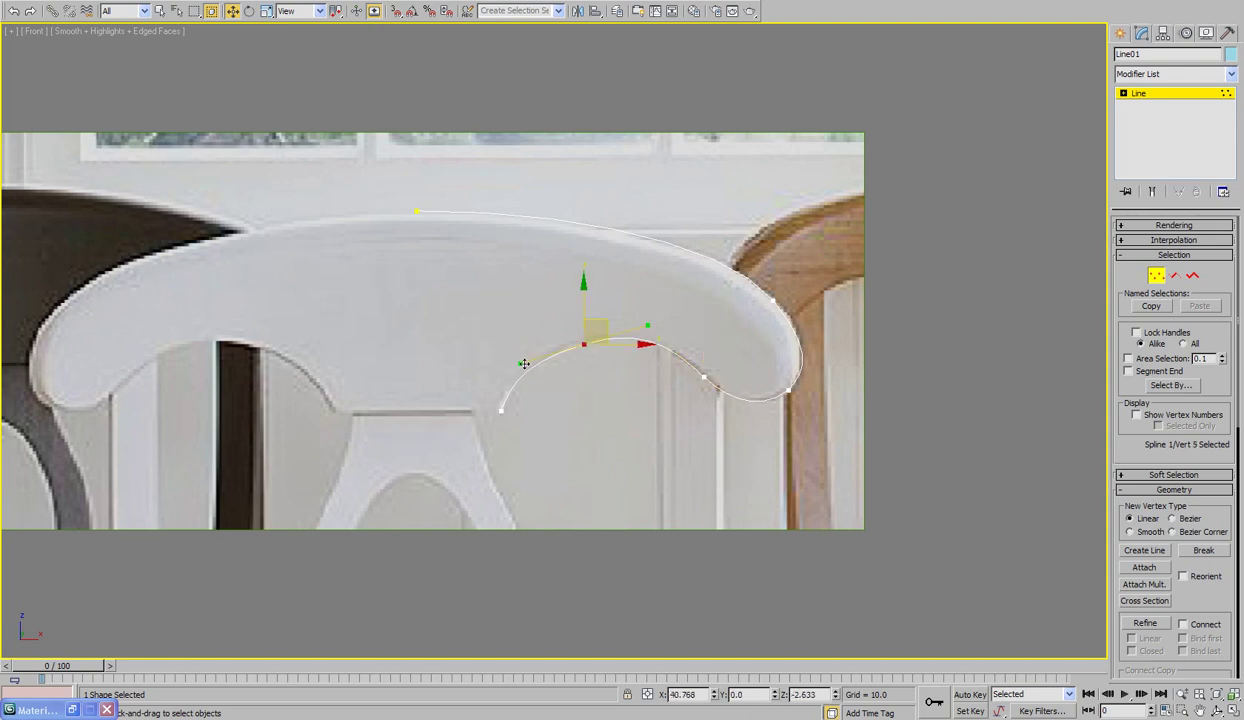
drag(524, 364, 535, 359)
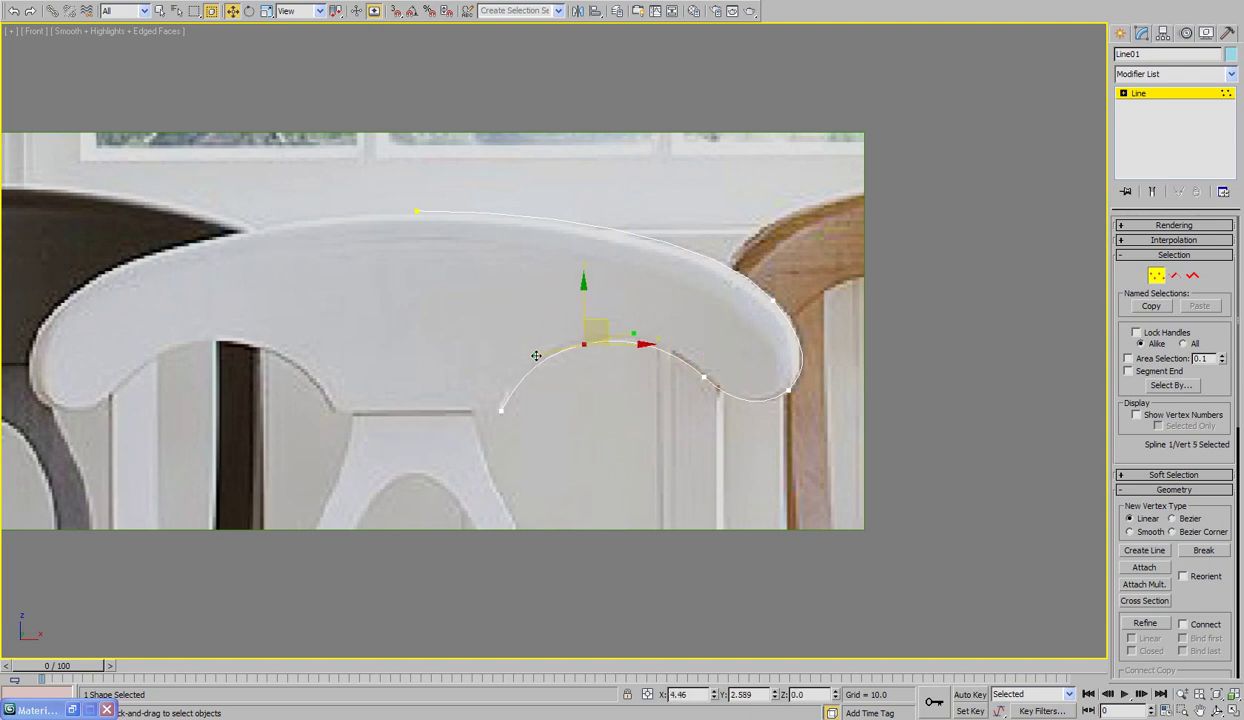
click(883, 308)
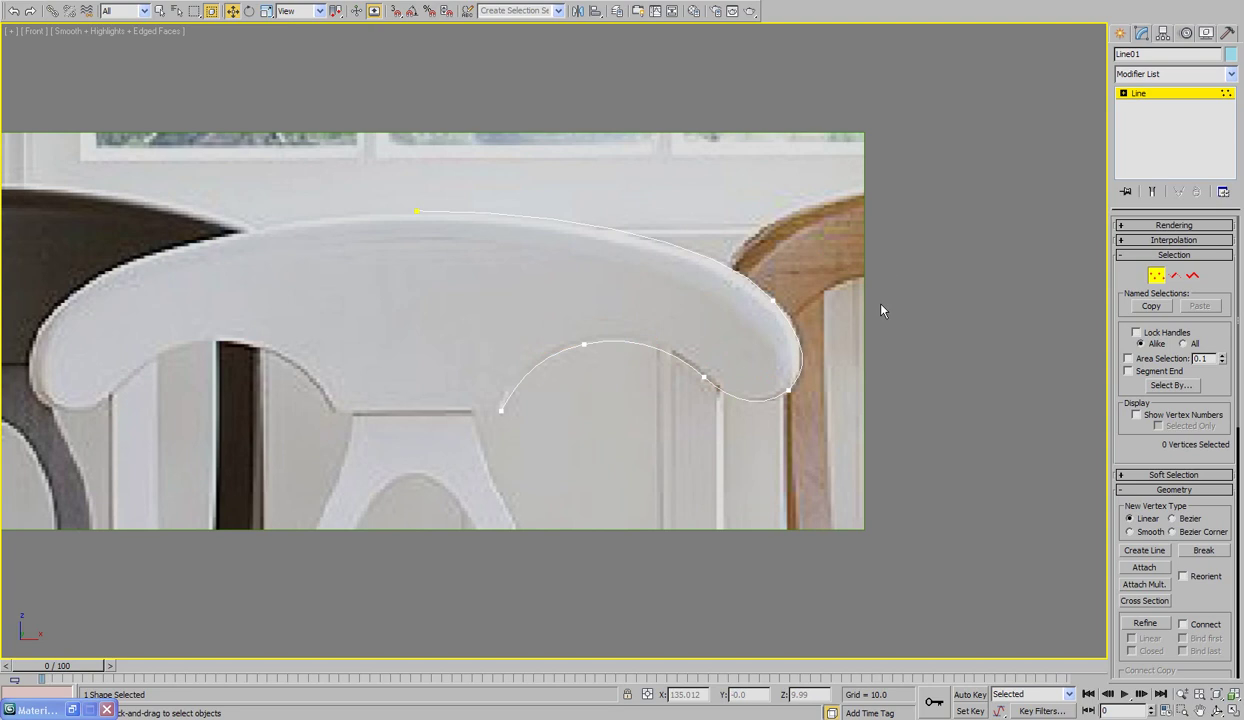
Make the upper right vertex a smooth Bezier point and tune the corner curve
click(773, 300)
right_click(772, 305)
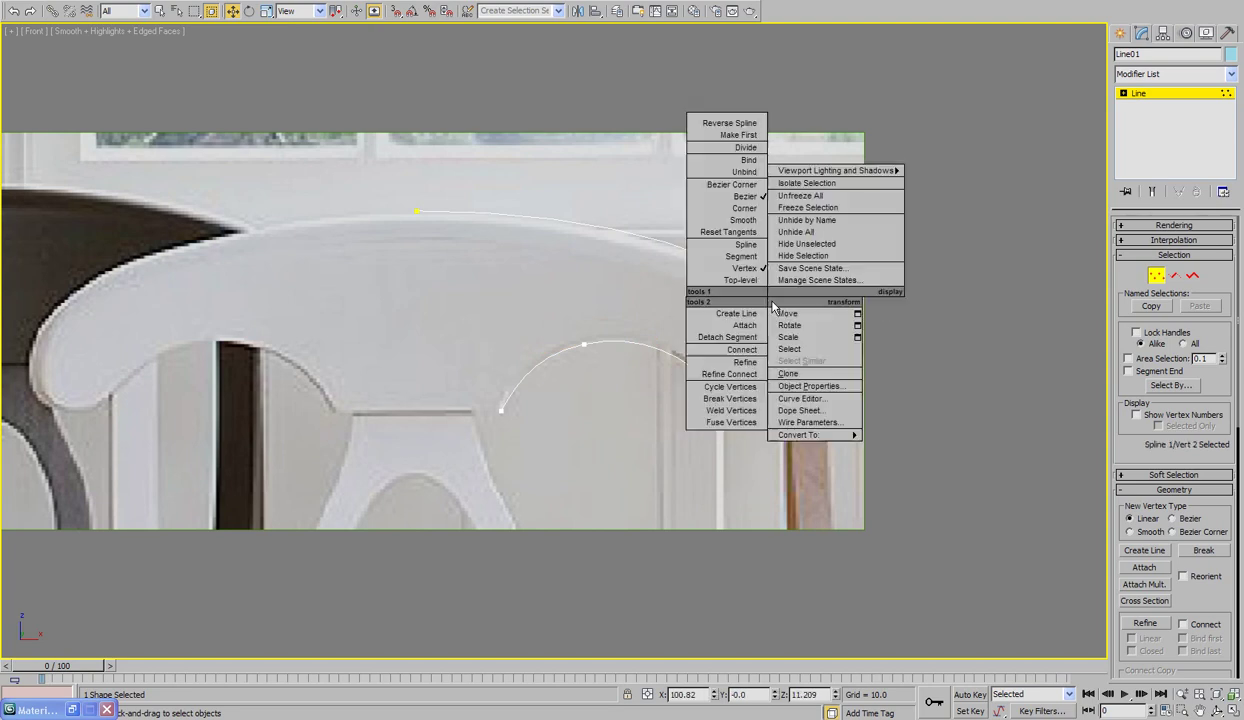
click(731, 197)
drag(820, 352, 819, 348)
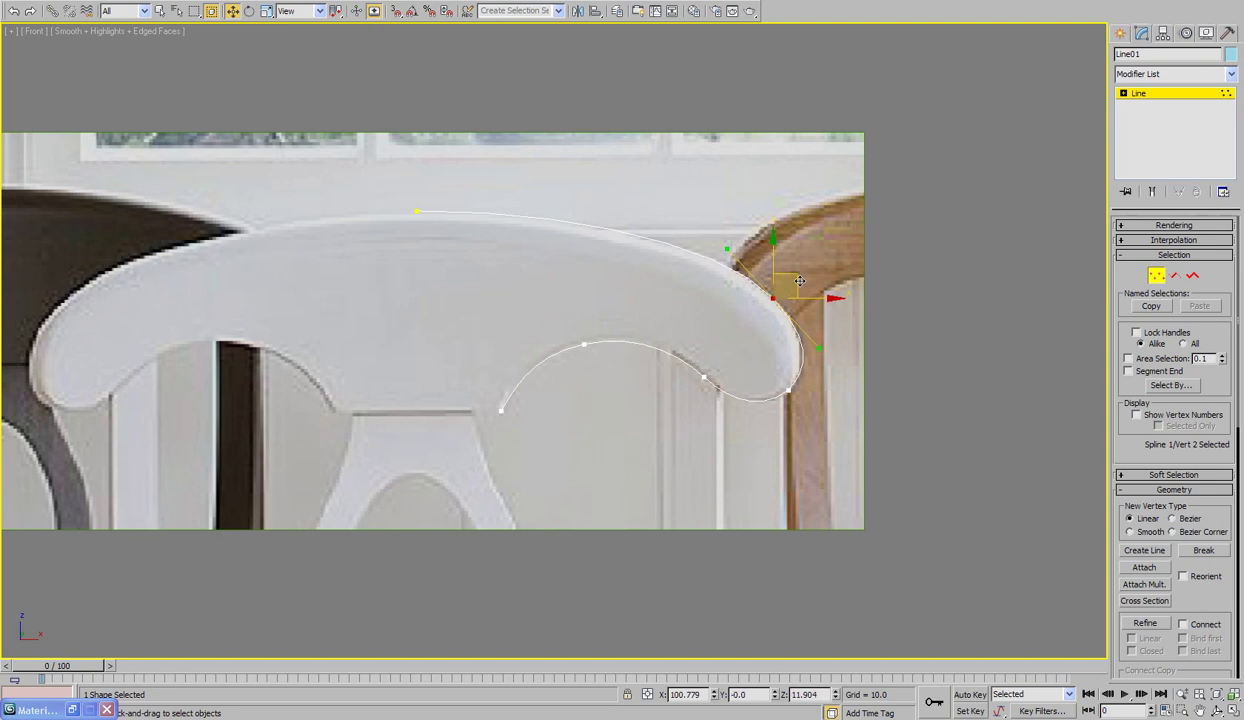
click(501, 410)
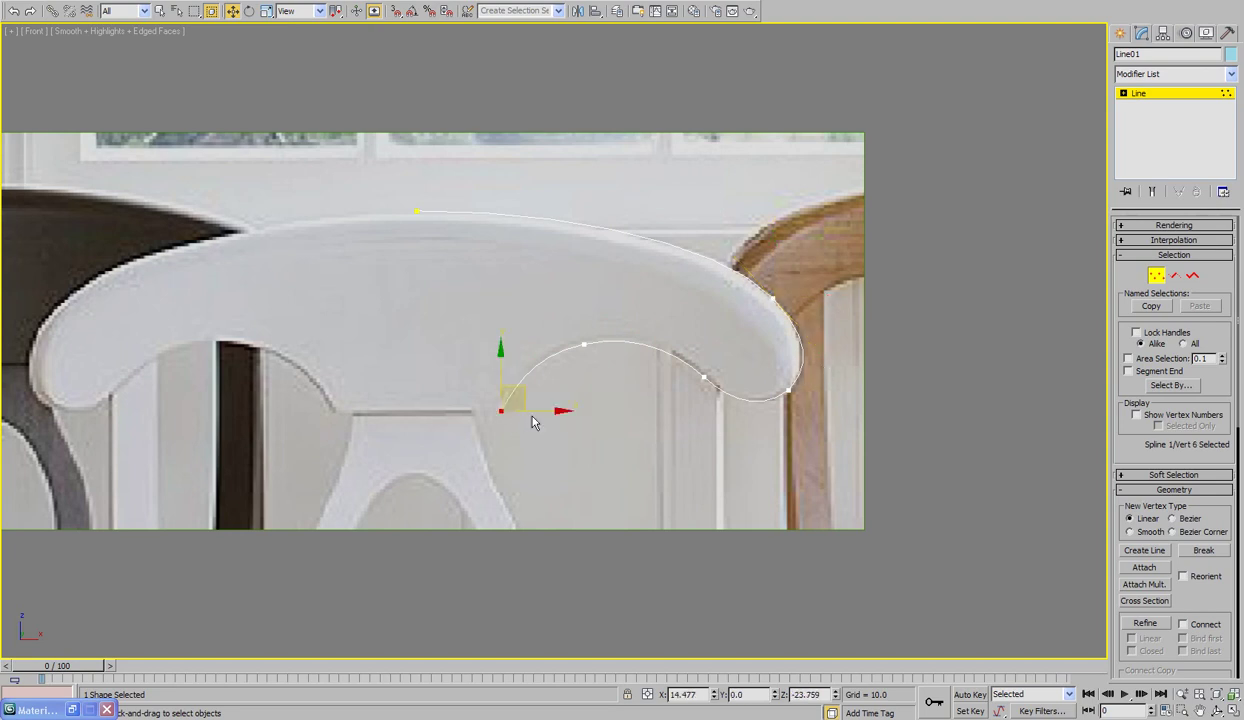
right_click(528, 389)
click(544, 375)
Mirror a copy of the half outline on the X axis and move it to the backrest's left side
click(1141, 95)
middle_drag(550, 345, 606, 341)
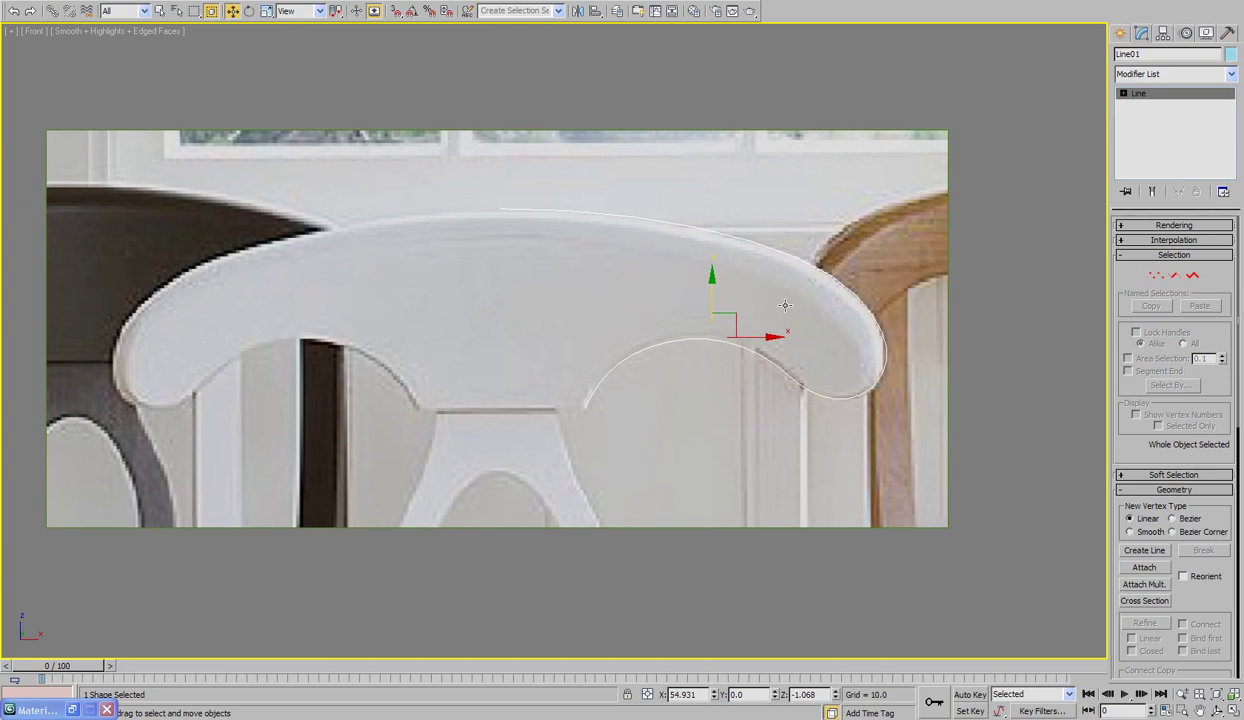
scroll(607, 348, down, 3)
middle_drag(706, 339, 730, 339)
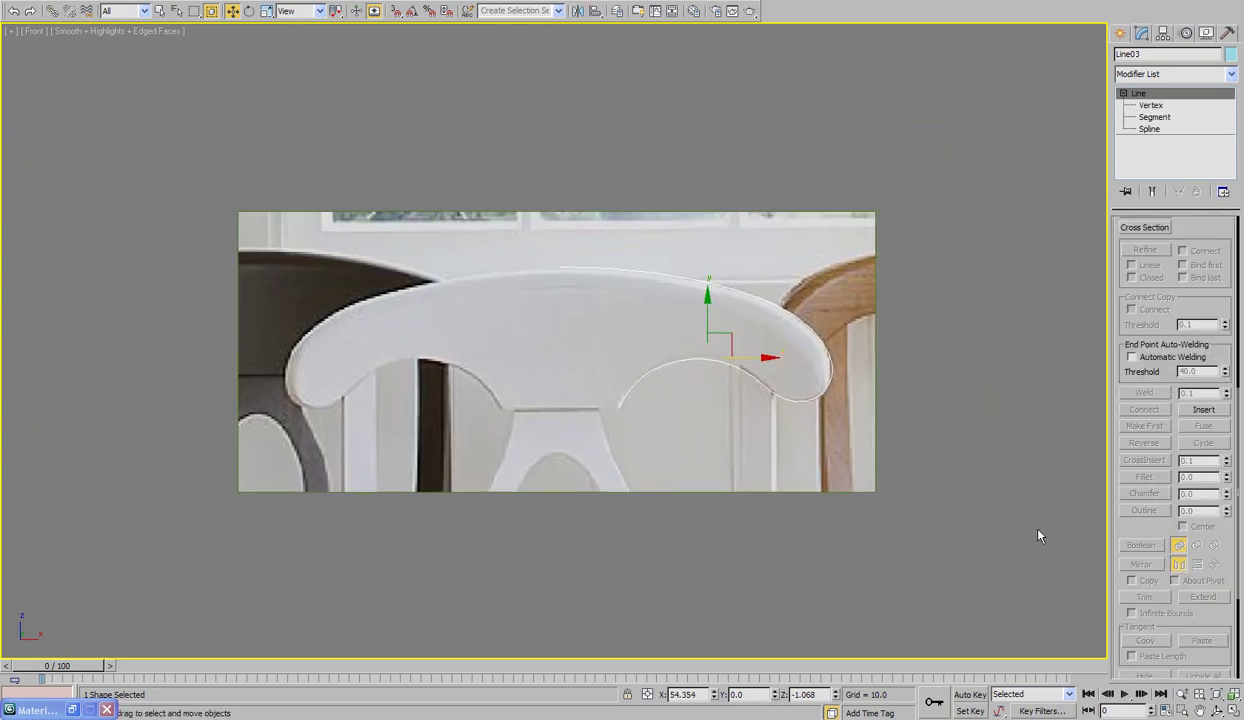
middle_drag(702, 168, 711, 175)
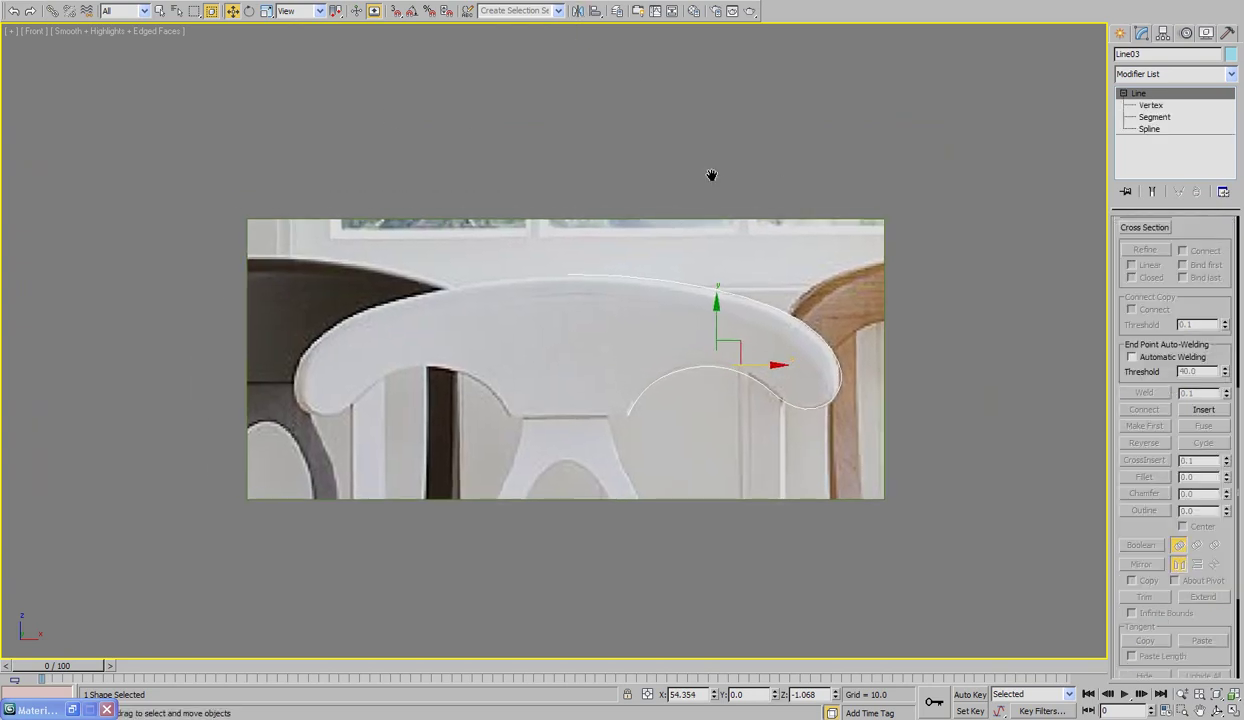
click(577, 11)
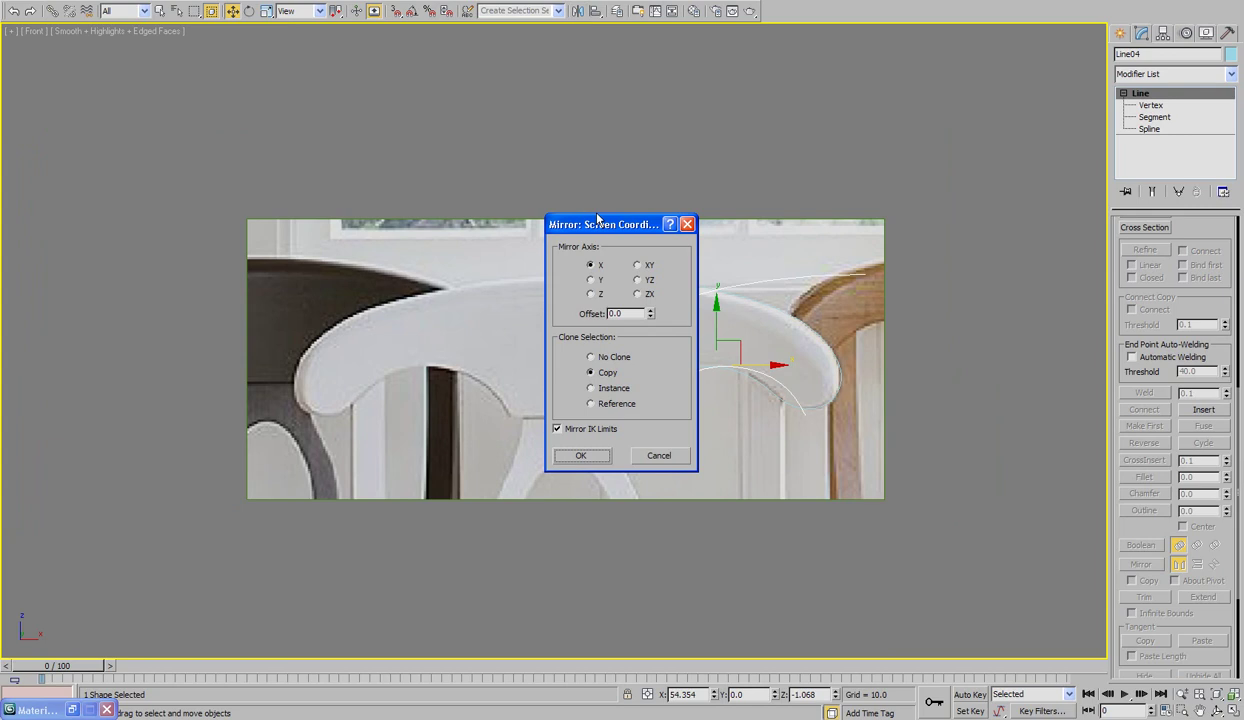
drag(640, 224, 932, 101)
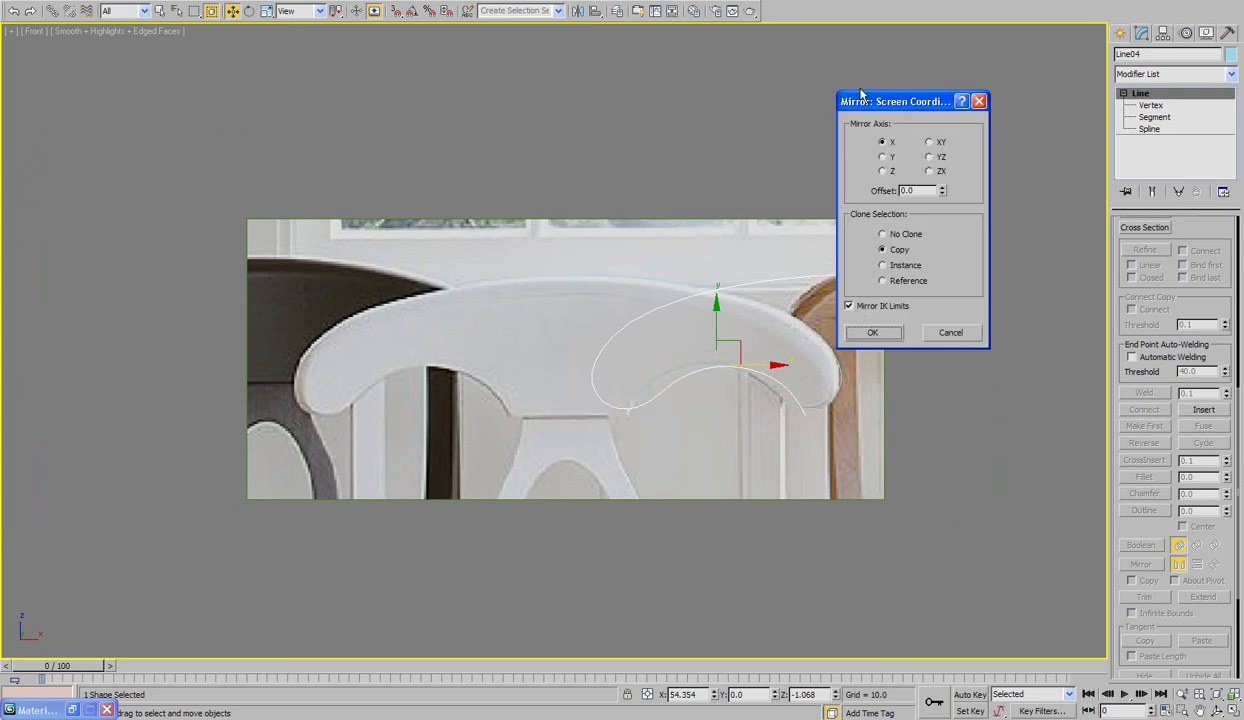
click(893, 336)
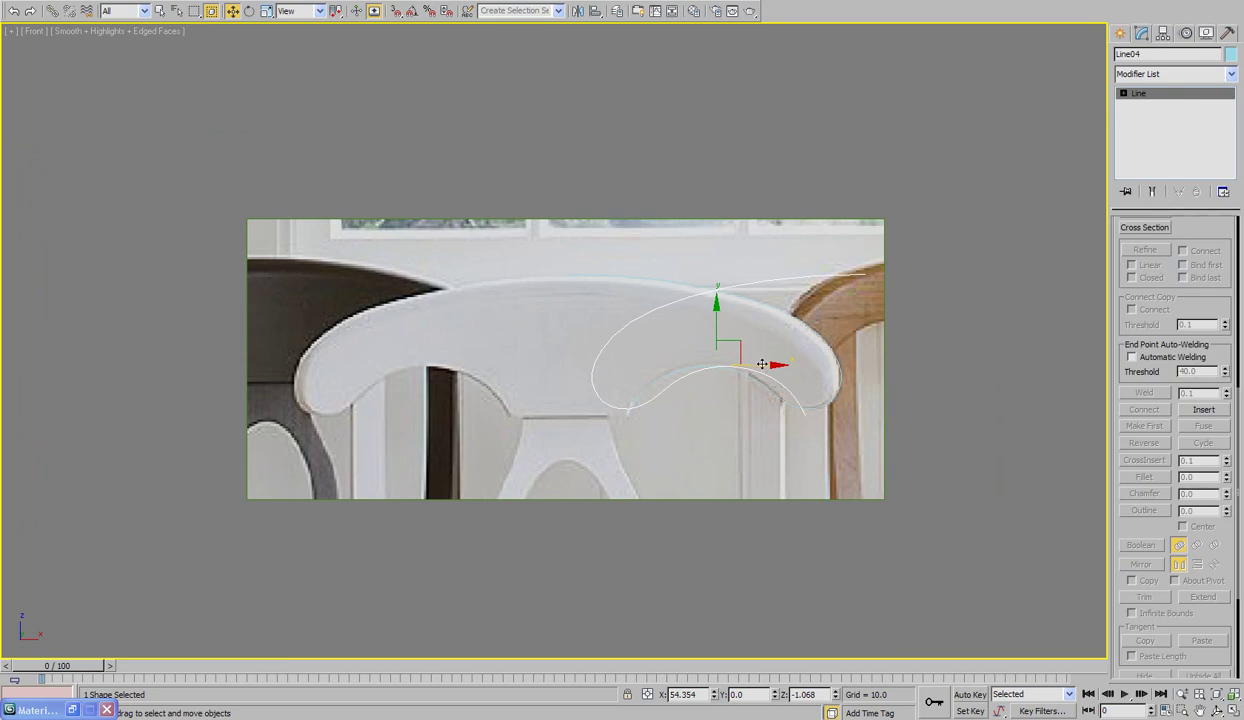
drag(762, 364, 465, 363)
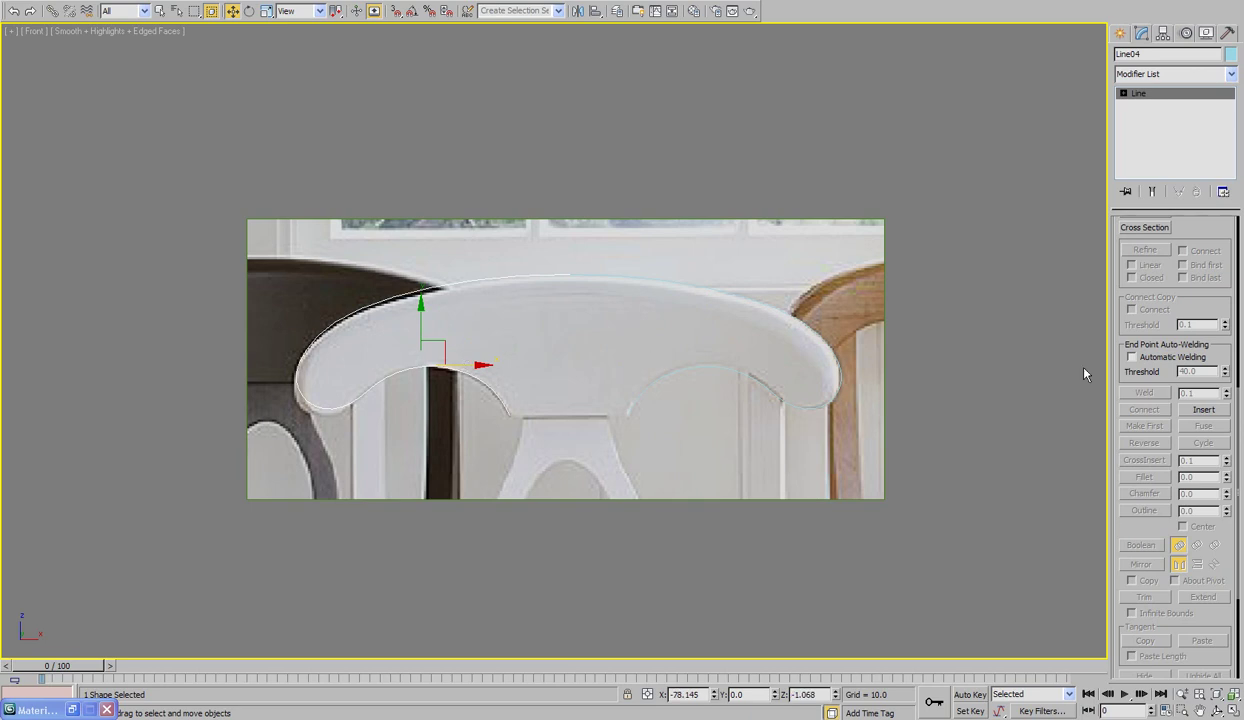
Attach the original right-half spline to the mirrored copy to form one shape
scroll(1155, 370, up, 5)
click(1143, 408)
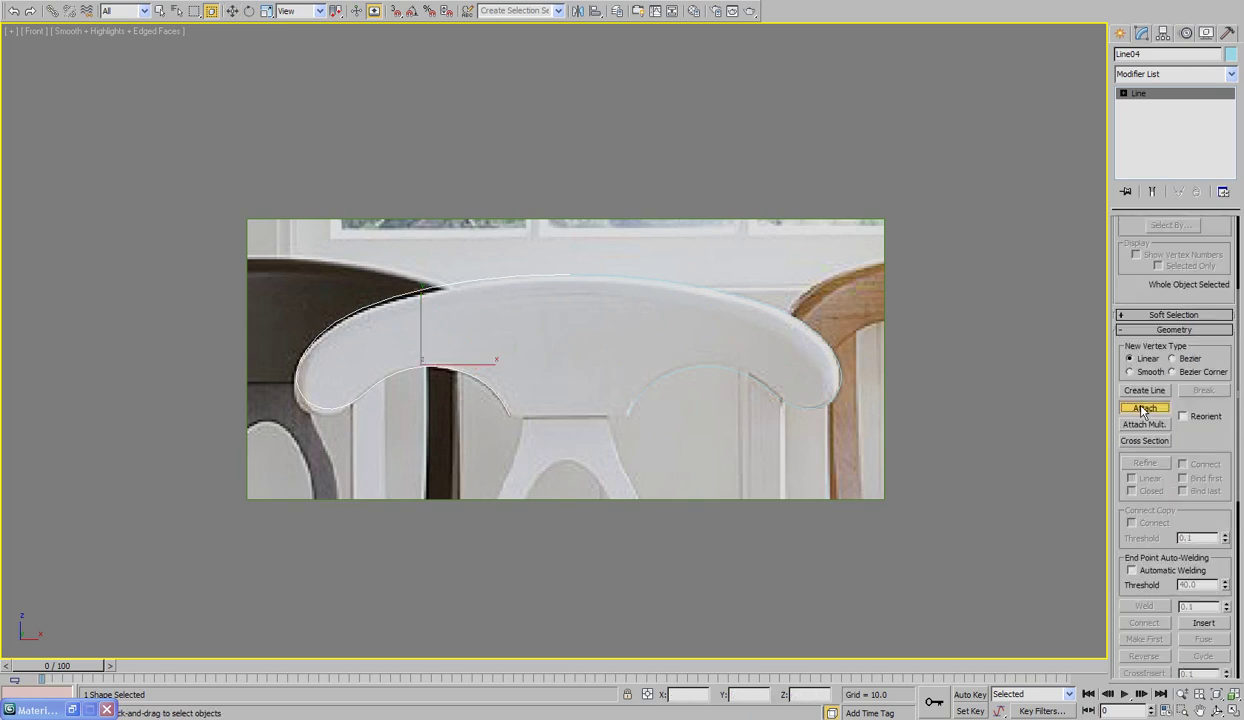
click(662, 283)
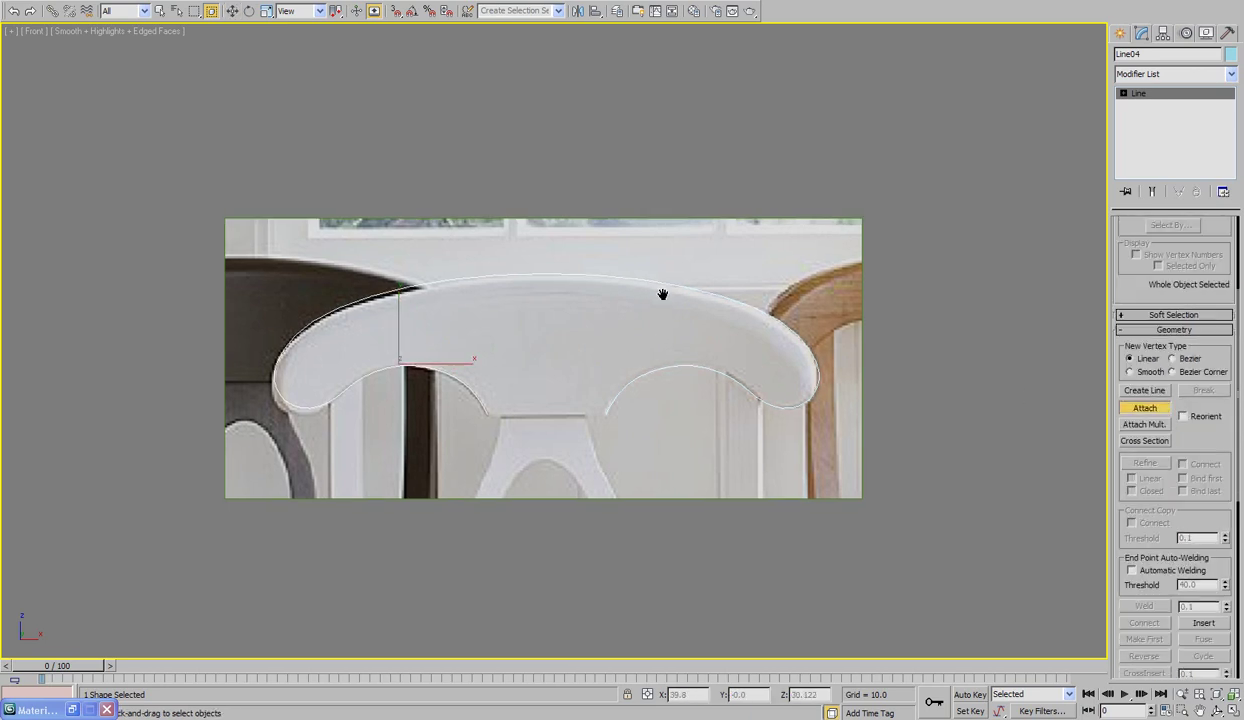
scroll(670, 300, up, 3)
click(1123, 93)
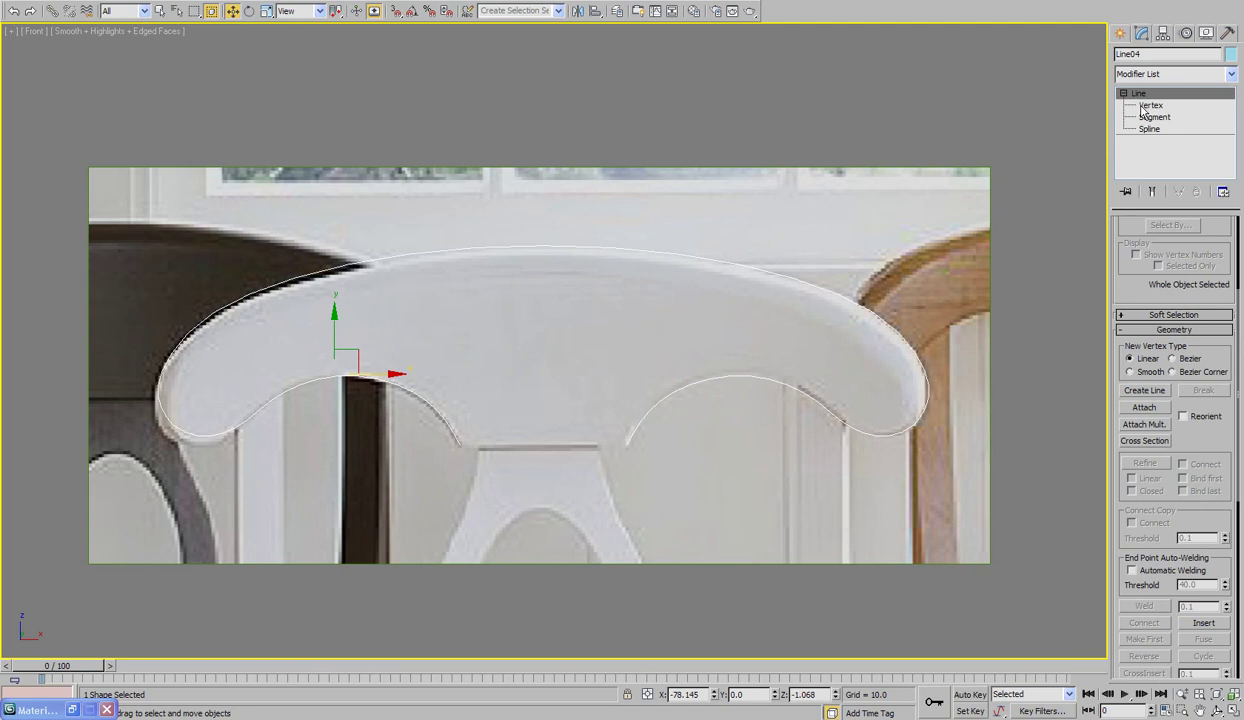
Select the two top centre vertices and weld them with a 75.1 threshold
click(1150, 105)
middle_drag(672, 305, 651, 325)
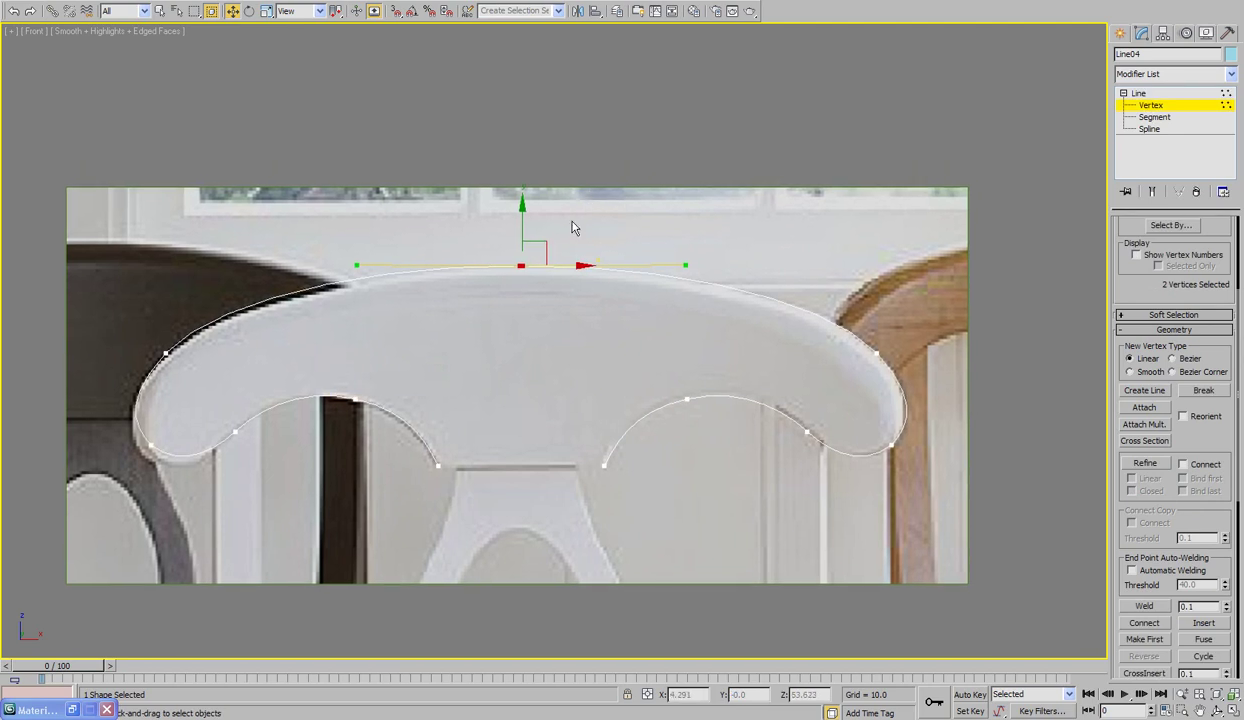
drag(530, 259, 473, 286)
drag(1140, 514, 1178, 334)
drag(1227, 429, 1224, 388)
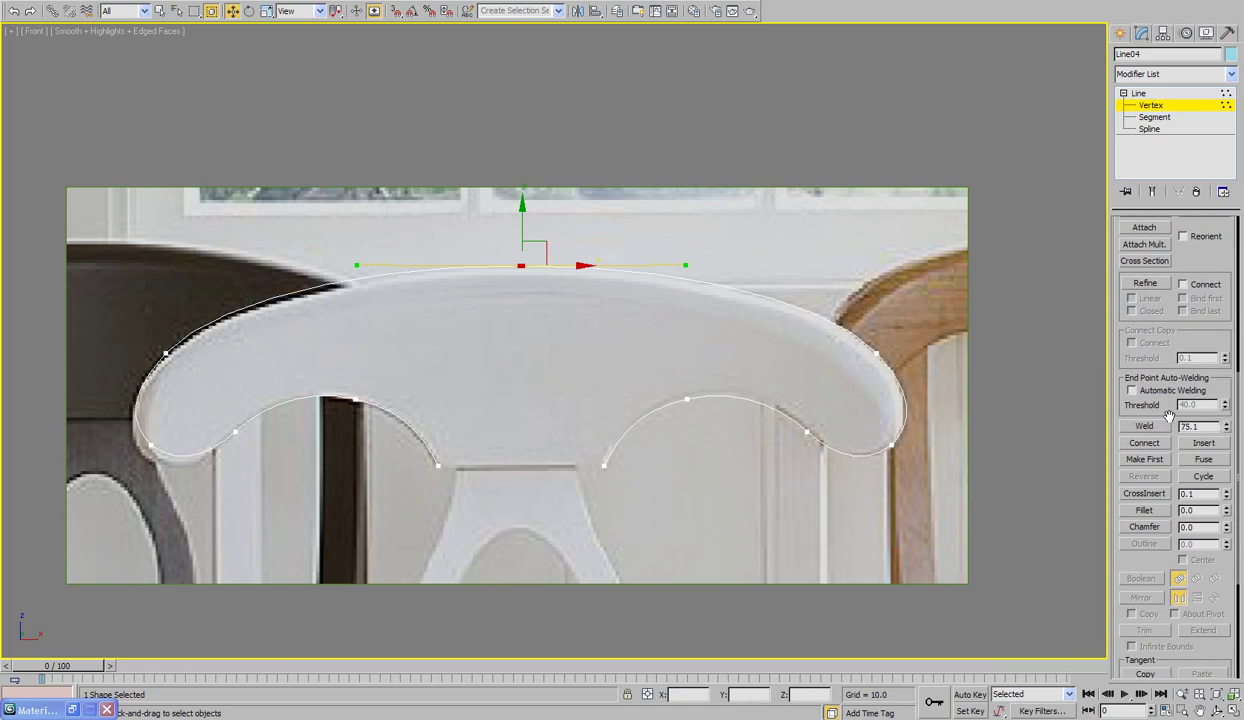
click(1130, 424)
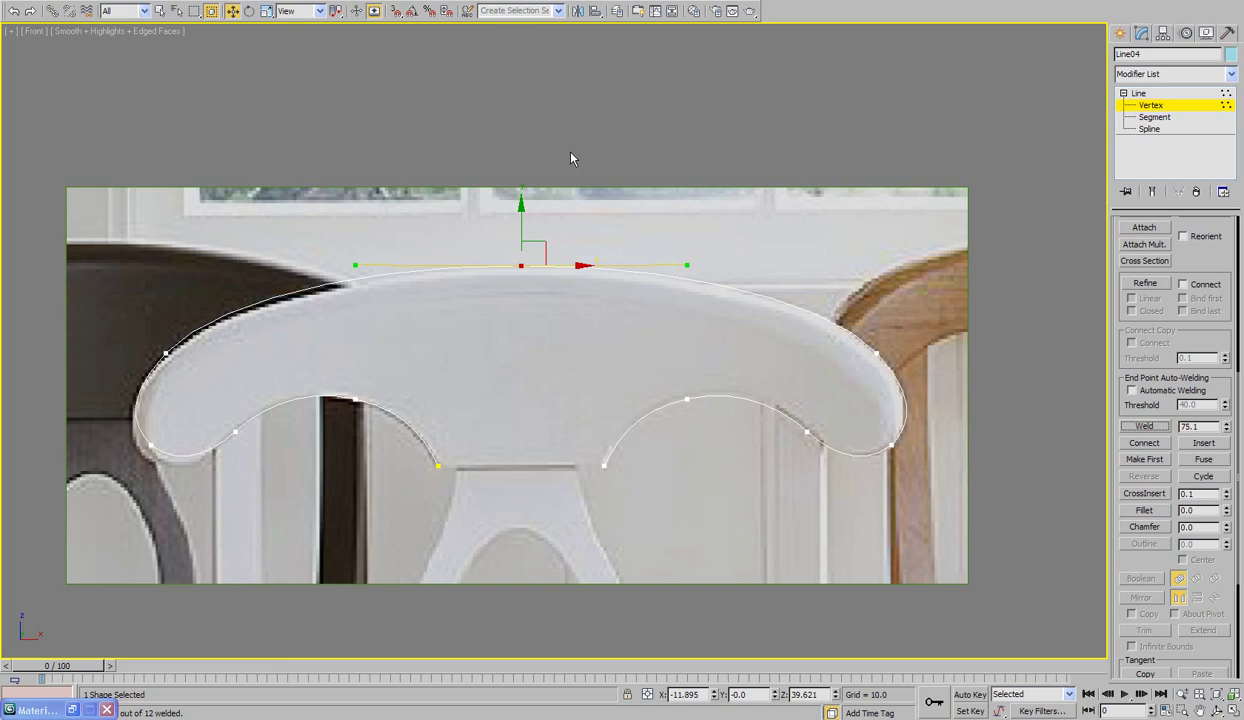
Select the merged top centre vertex to check the weld result
drag(571, 158, 505, 285)
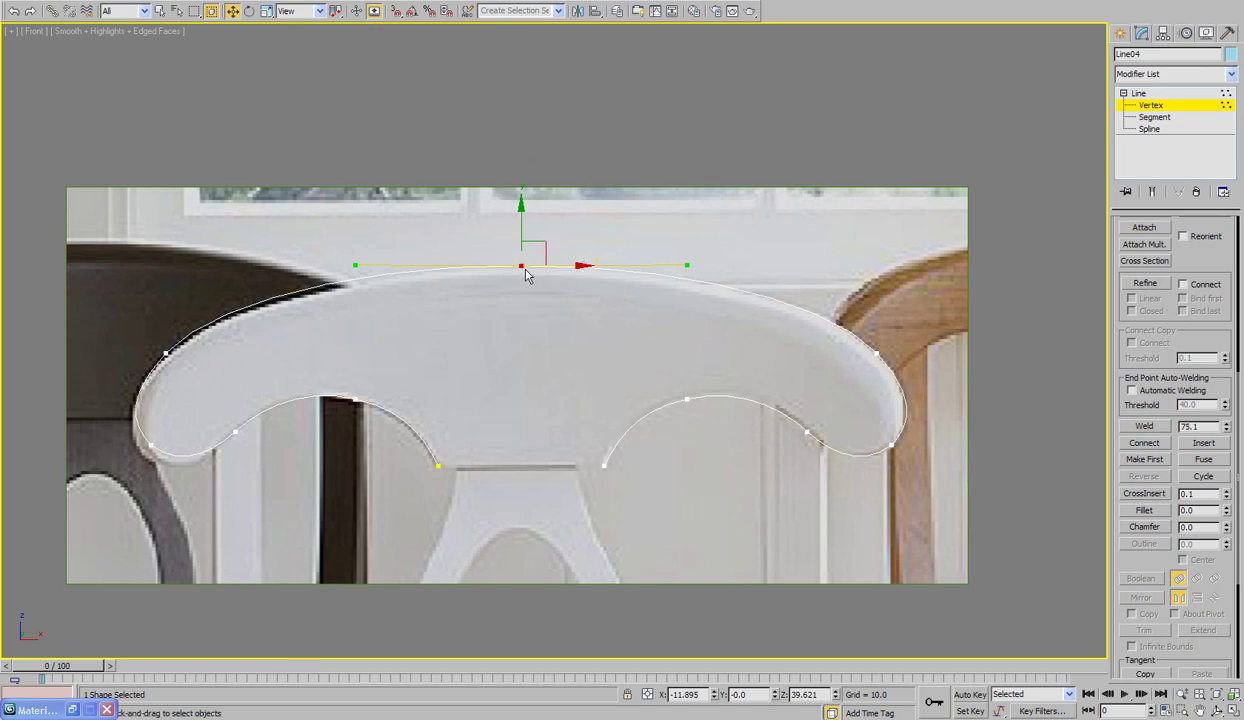
middle_drag(562, 345, 566, 288)
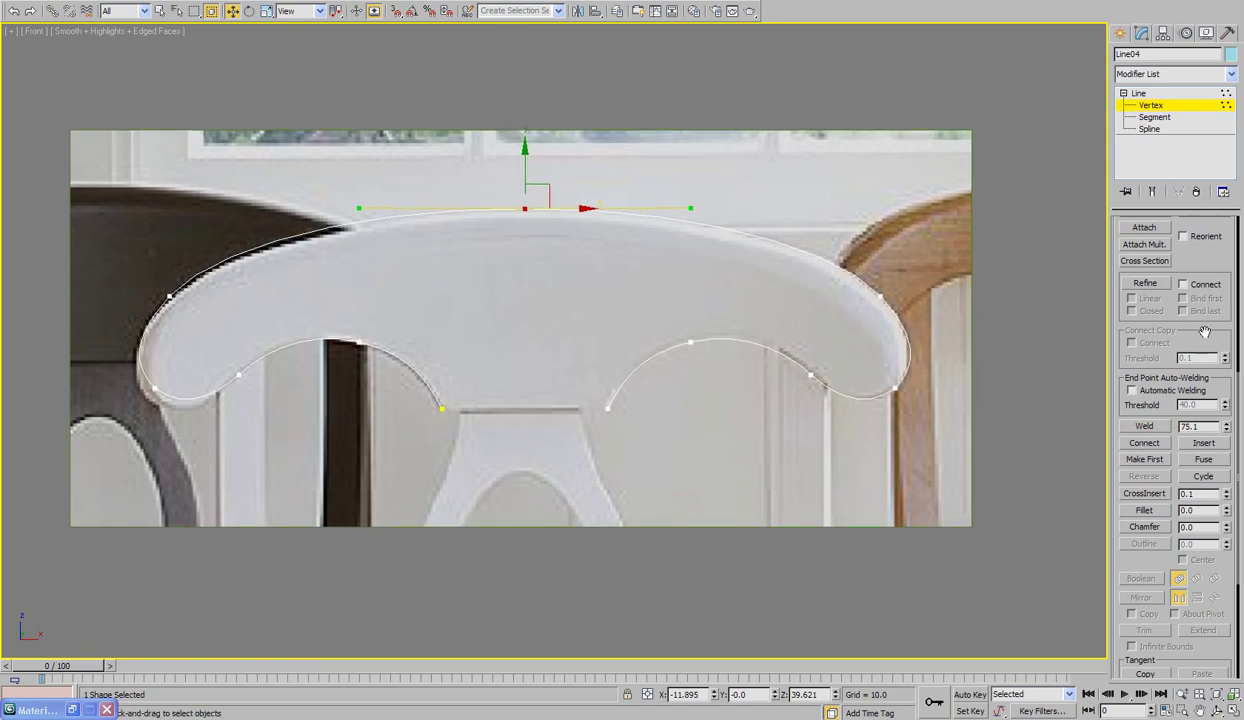
drag(1170, 322, 1189, 279)
scroll(1195, 415, down, 5)
scroll(1195, 415, up, 4)
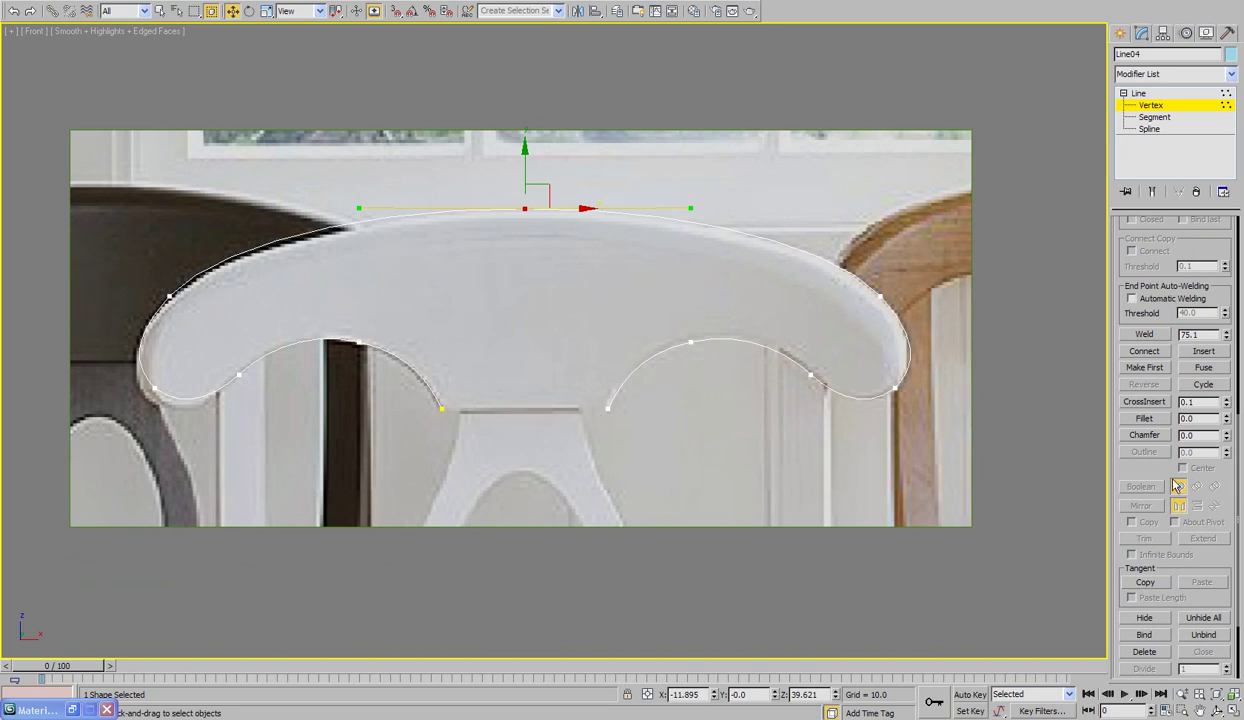
Turn on Connect in the Geometry rollout to bridge the two open bottom ends
scroll(1161, 396, down, 3)
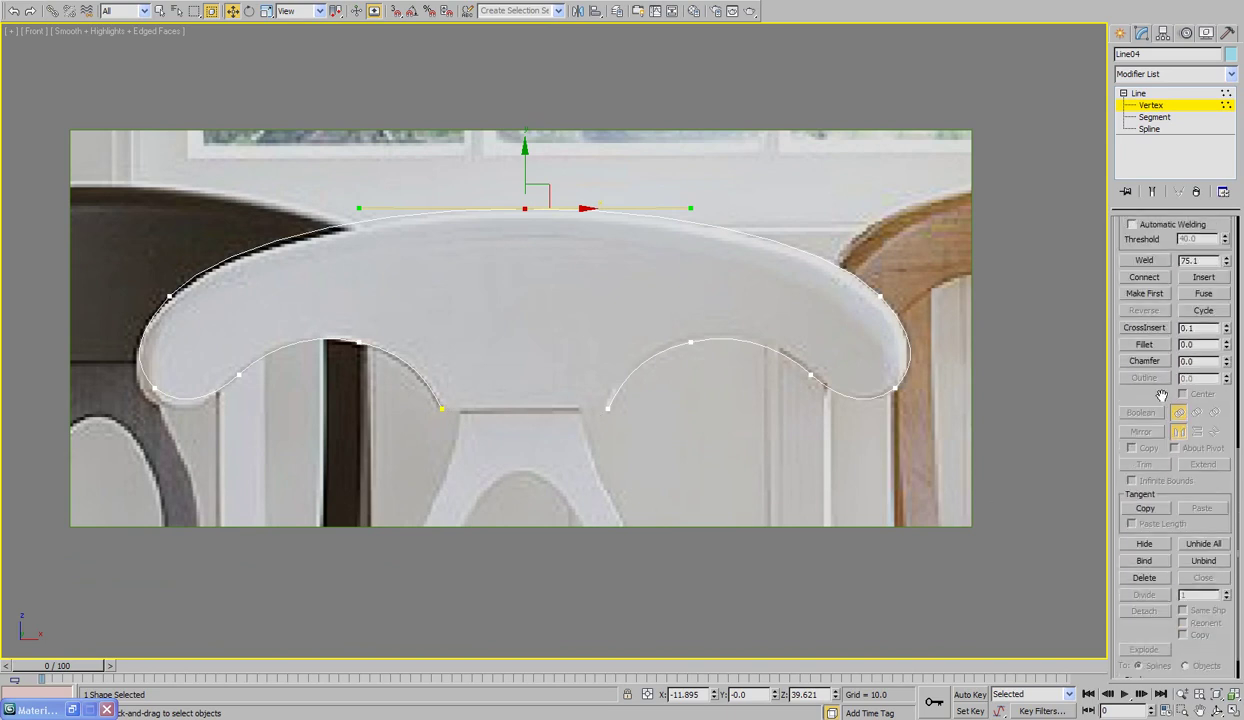
scroll(1213, 500, up, 10)
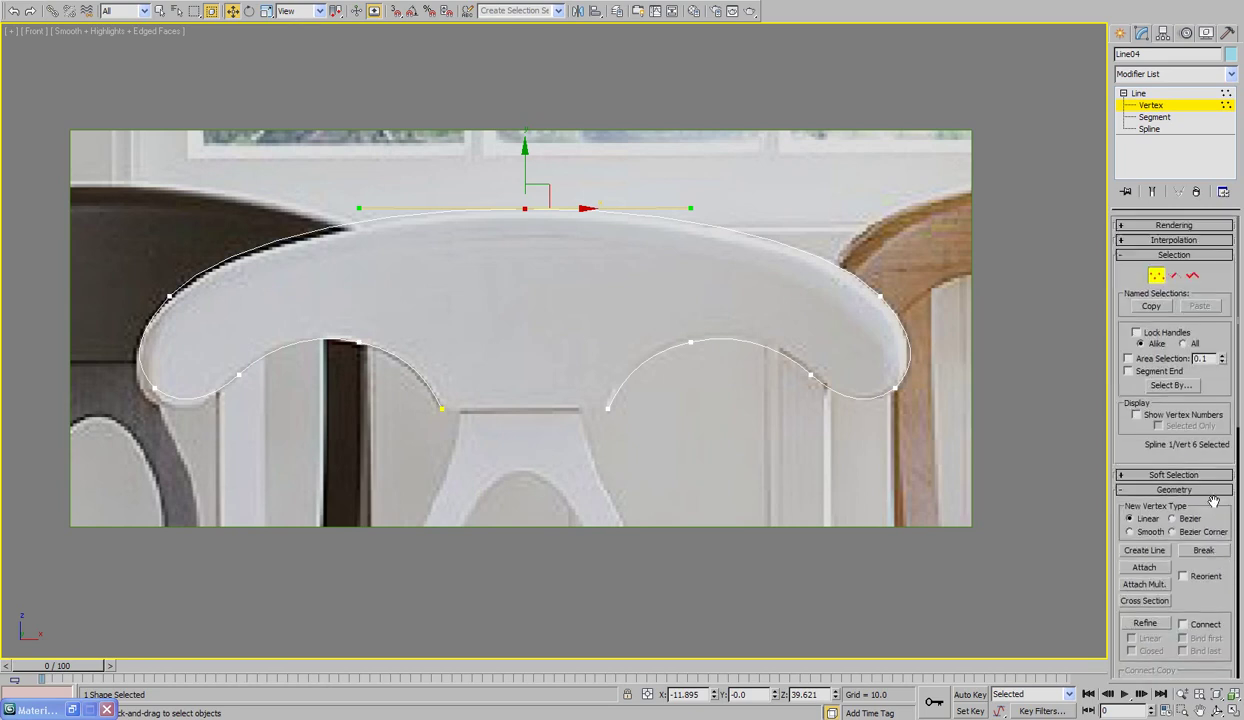
scroll(1213, 500, down, 10)
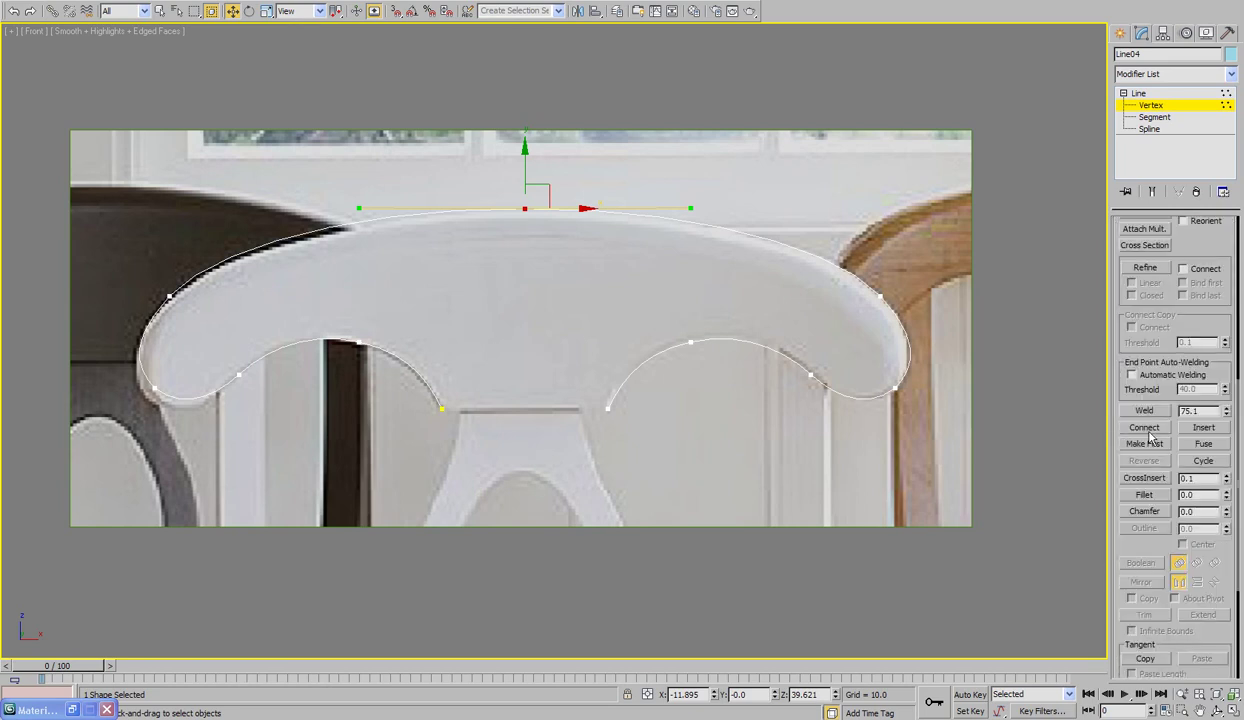
click(1148, 432)
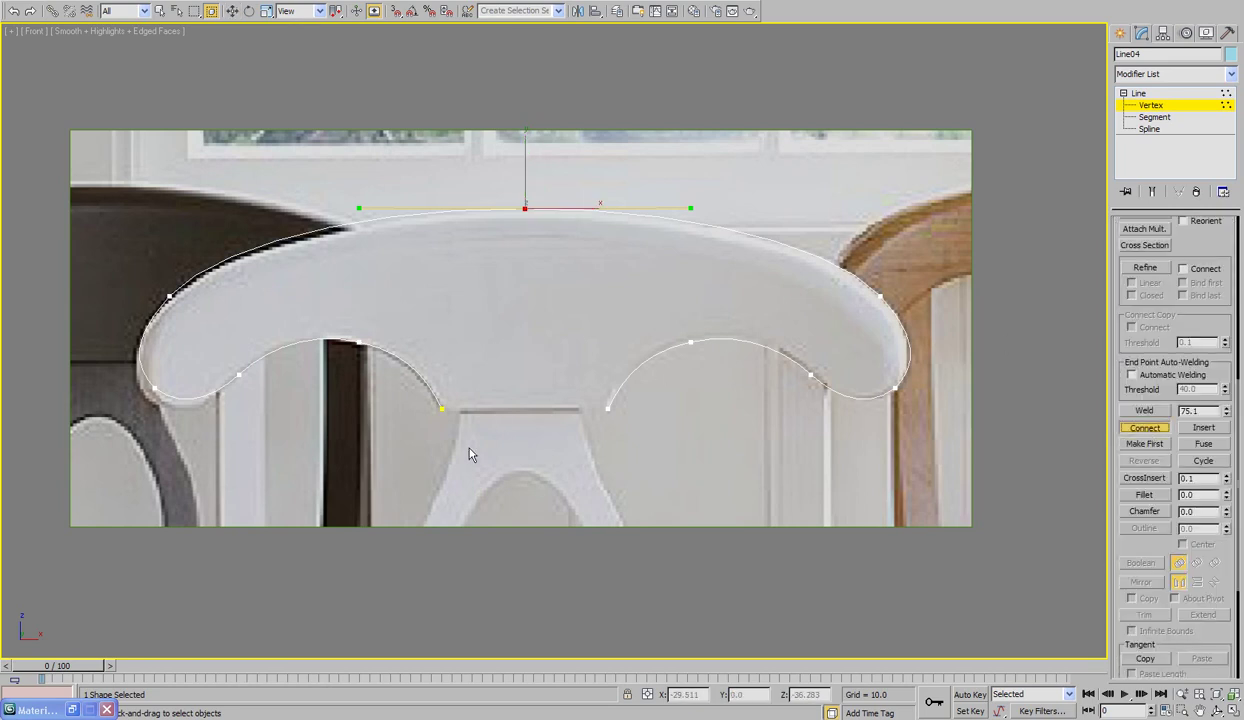